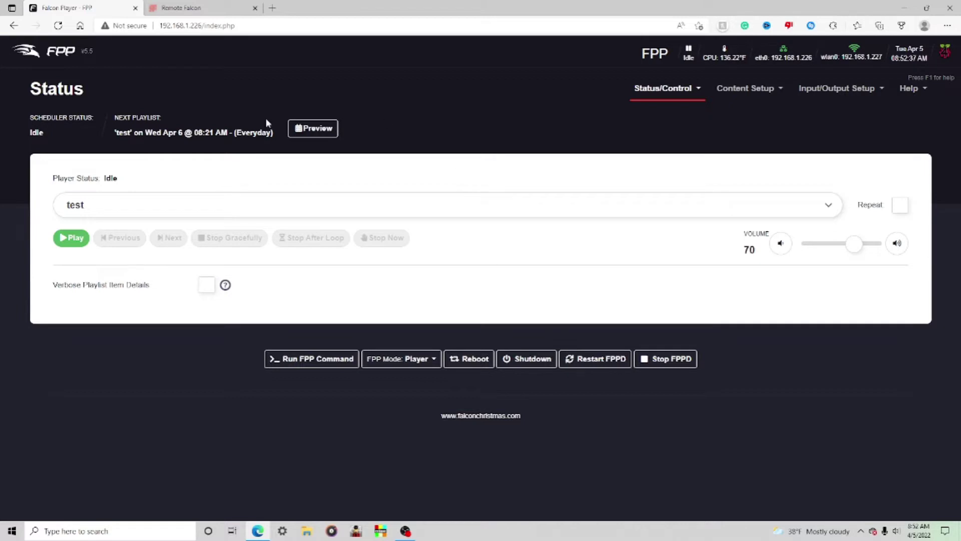
Switch to Remote Falcon, sign in with the account credentials, and look over the dashboard.
click(171, 5)
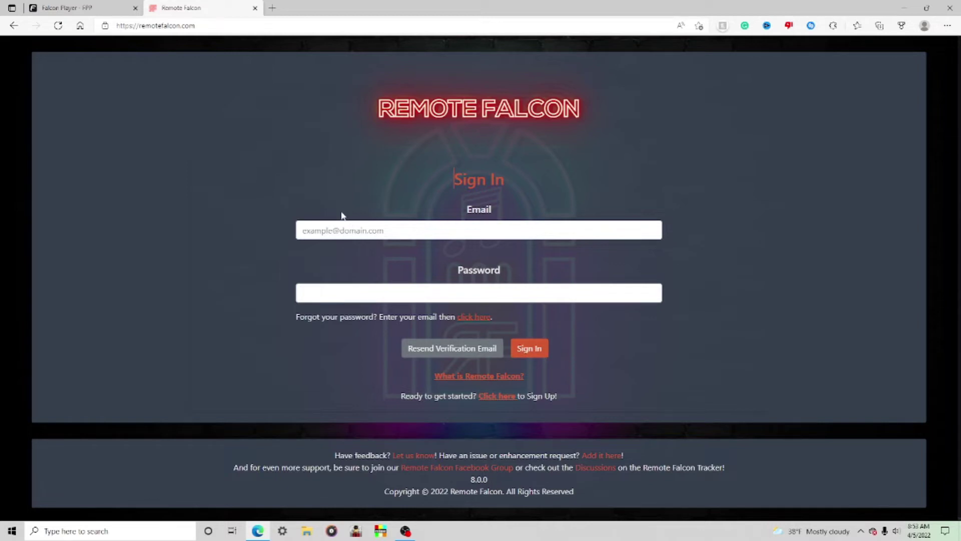
click(336, 231)
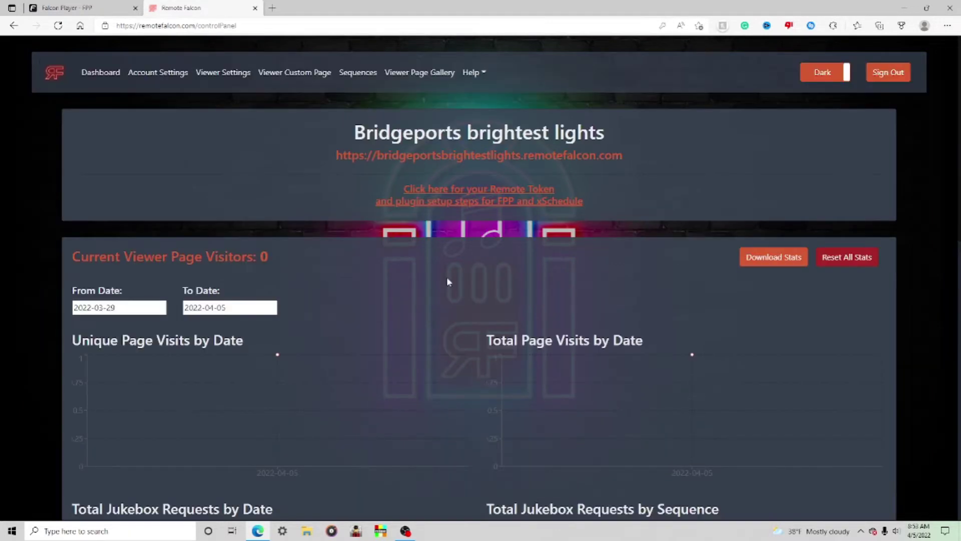
scroll(317, 272, down, 5)
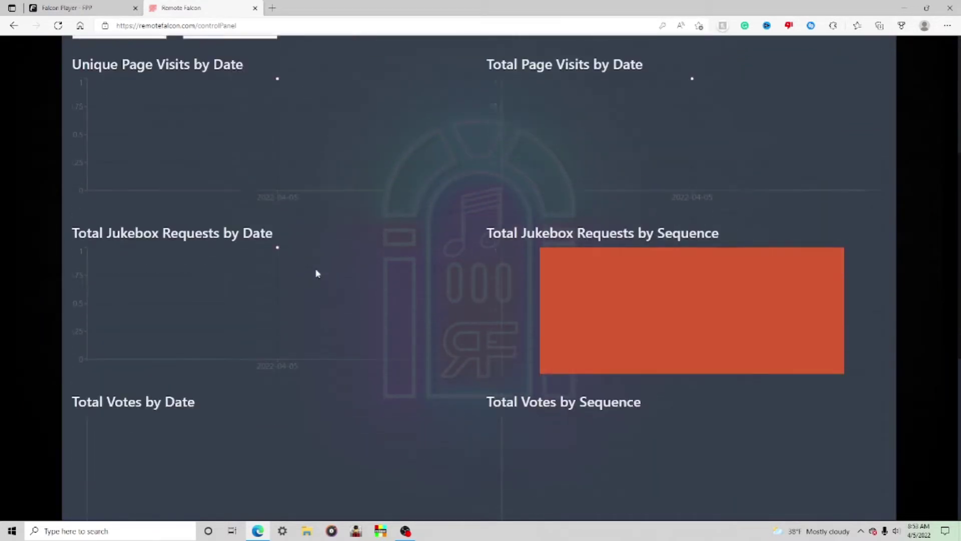
scroll(337, 308, up, 5)
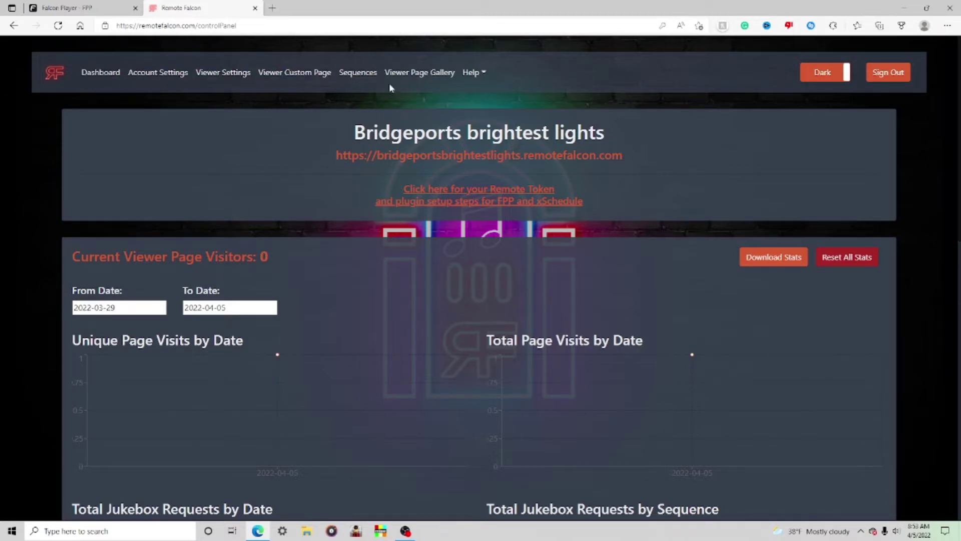
Try the light theme on the control panel and switch back to the dark theme.
click(826, 72)
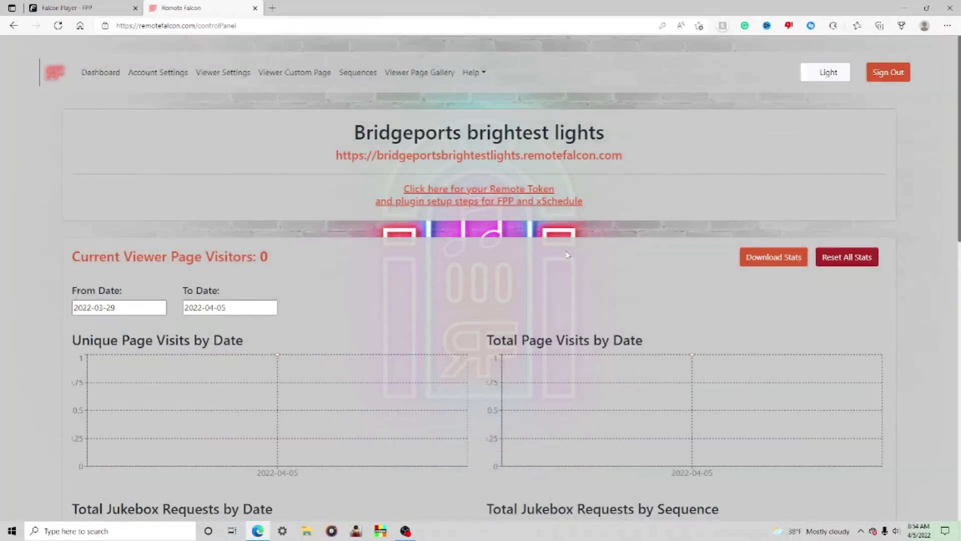
click(825, 73)
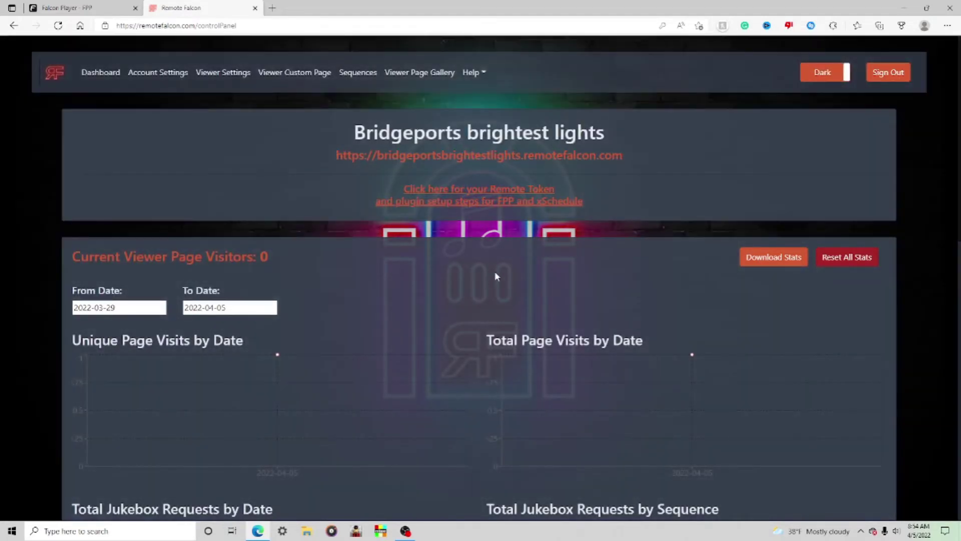
Examine the dashboard's charts for page visits, jukebox requests, votes and winning votes.
scroll(499, 270, down, 12)
scroll(414, 209, up, 6)
scroll(85, 106, up, 6)
scroll(481, 320, down, 3)
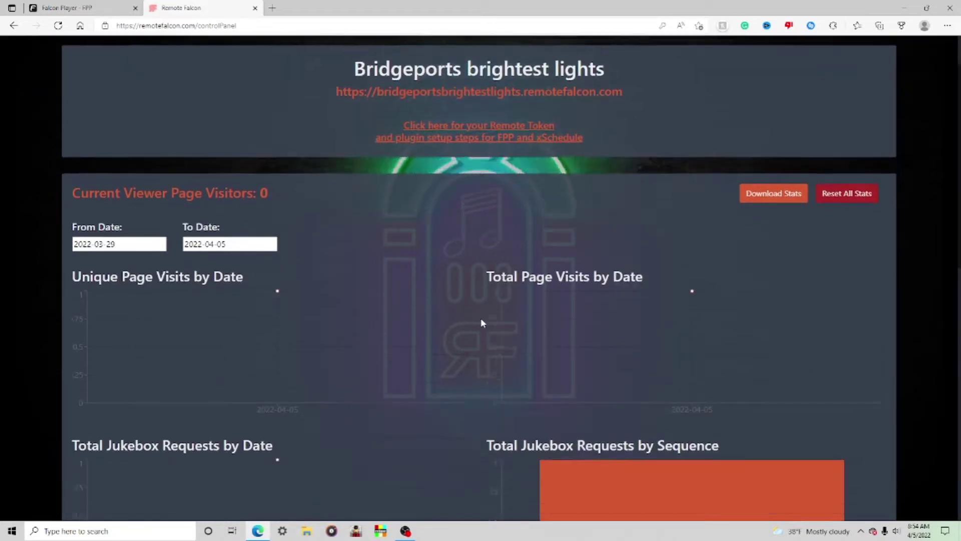
scroll(436, 360, down, 3)
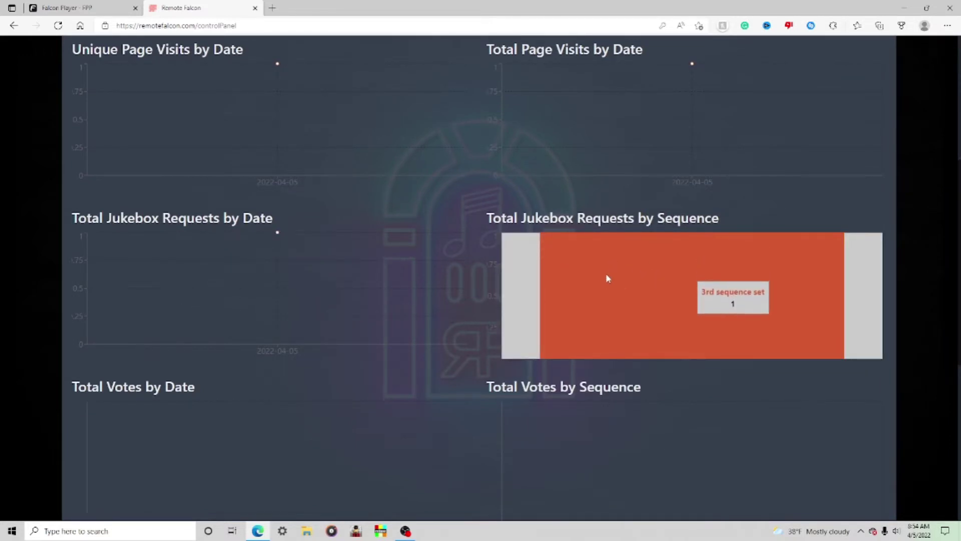
scroll(501, 280, down, 5)
scroll(453, 289, down, 3)
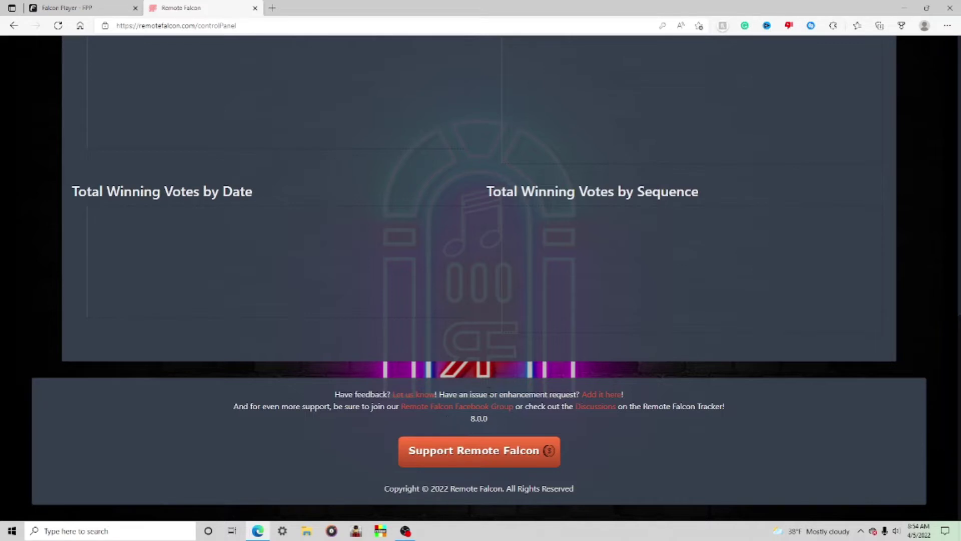
scroll(473, 326, up, 13)
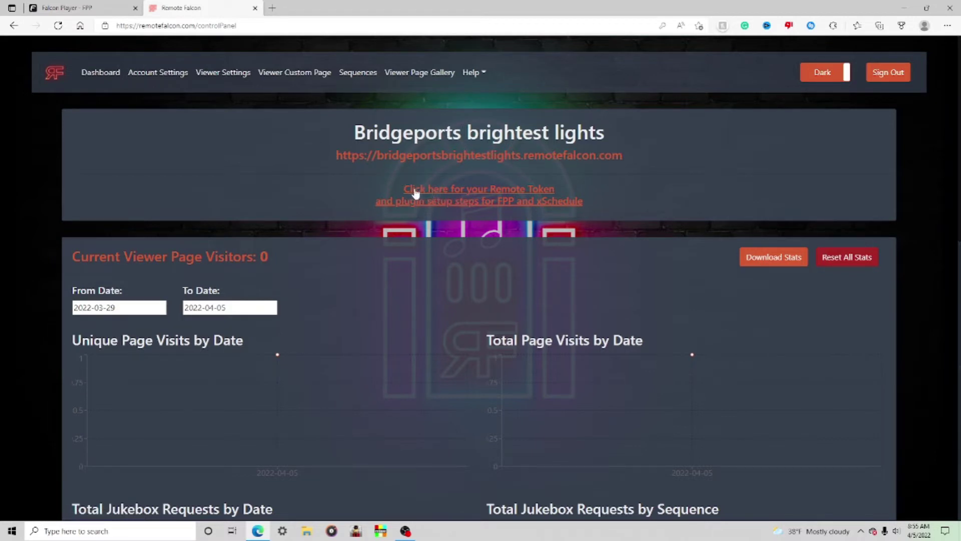
View the Remote Token and the plugin setup steps for FPP and xSchedule, and close them.
click(443, 195)
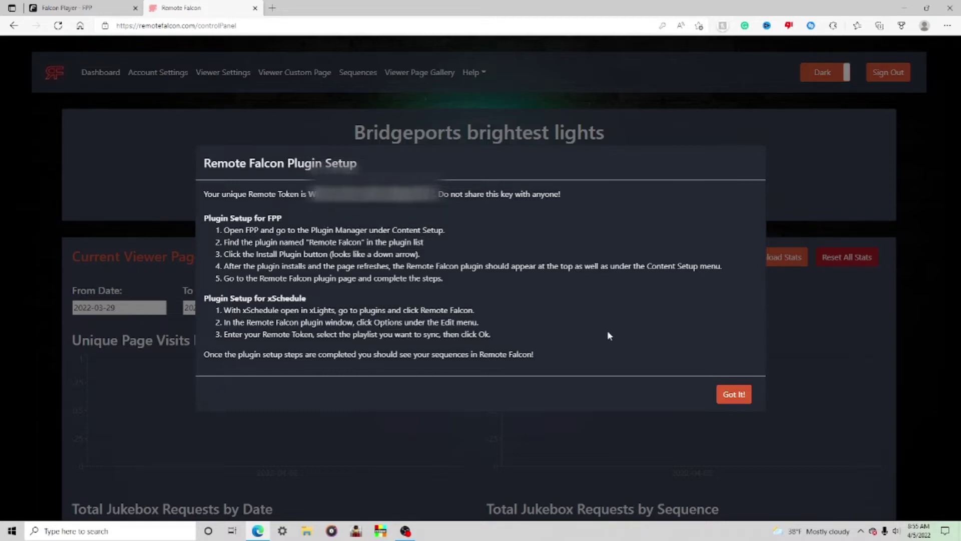
click(734, 394)
scroll(449, 277, down, 7)
scroll(449, 278, up, 7)
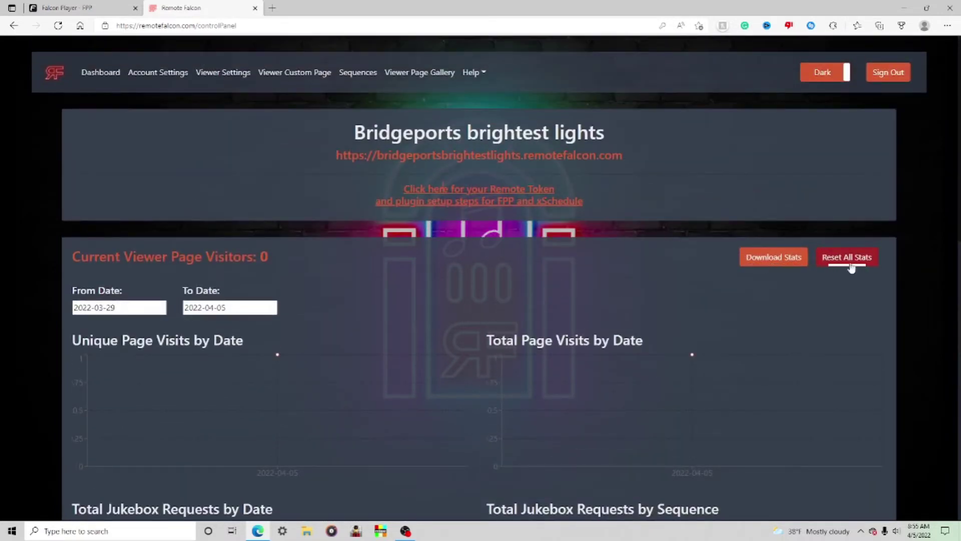
Reset all viewer stats on the dashboard and check the From Date calendar.
click(851, 267)
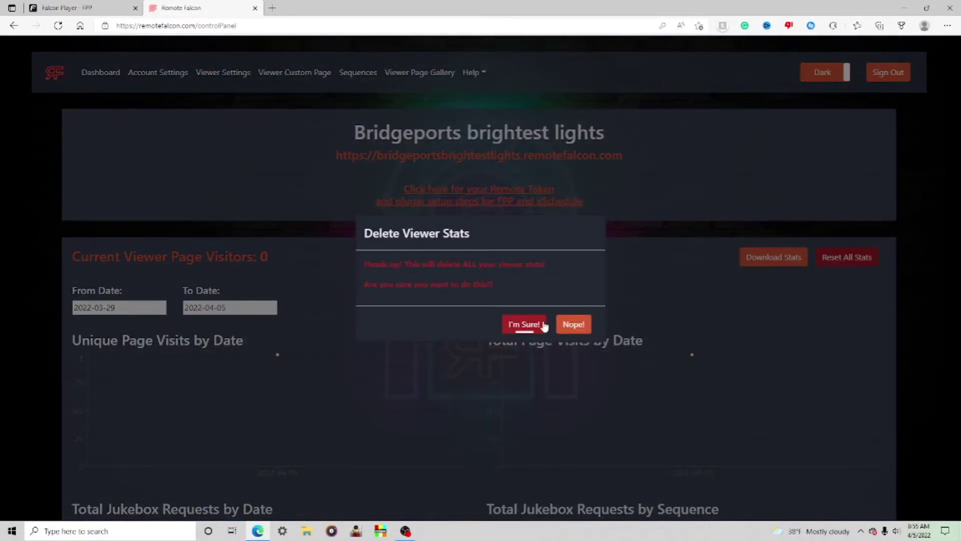
click(543, 325)
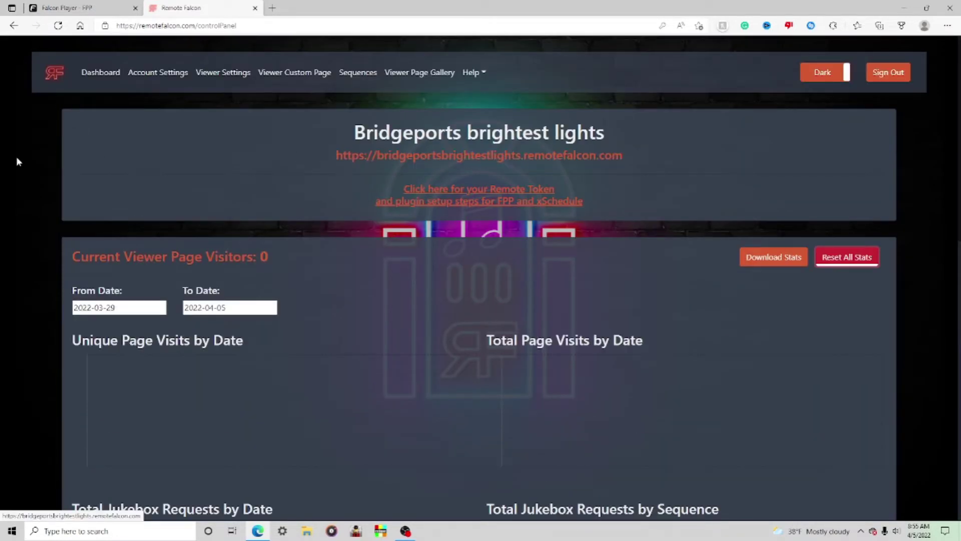
click(91, 307)
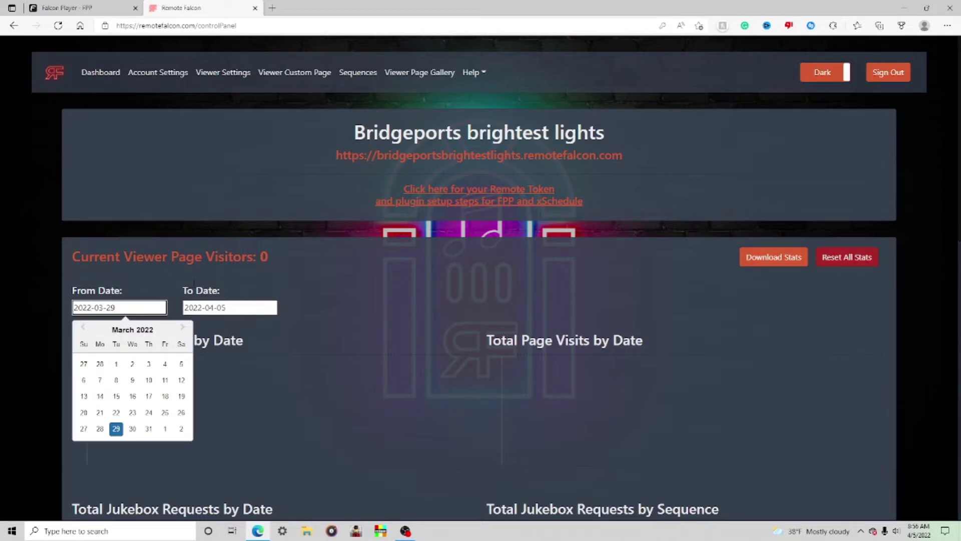
click(317, 323)
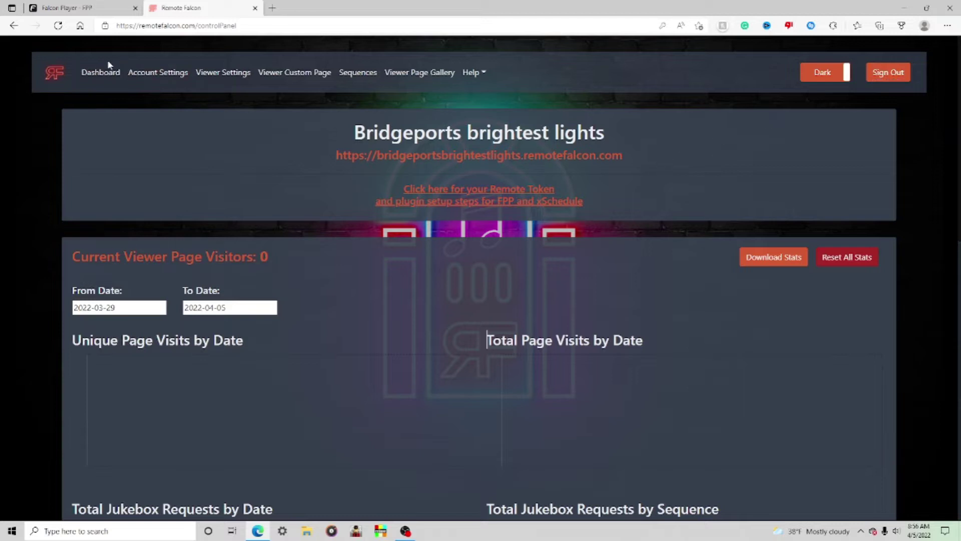
Review the account settings for show name, password, API access and account deletion, and save them.
click(172, 75)
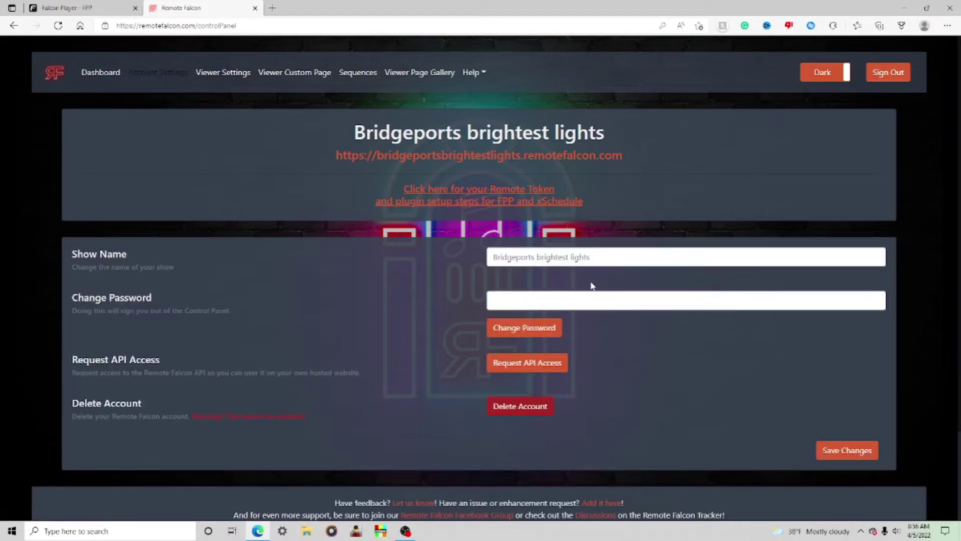
scroll(422, 266, down, 1)
scroll(422, 266, up, 1)
scroll(501, 413, down, 1)
scroll(502, 412, down, 2)
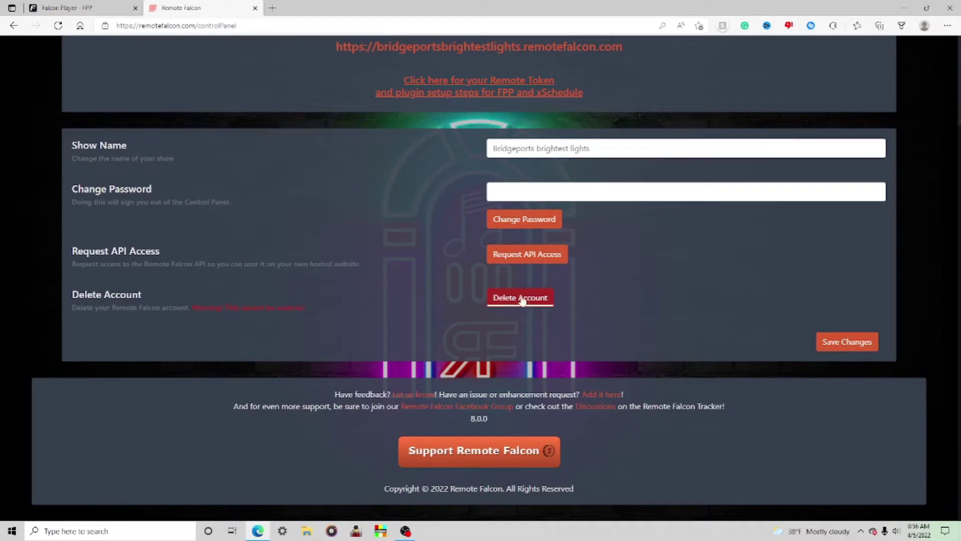
click(846, 342)
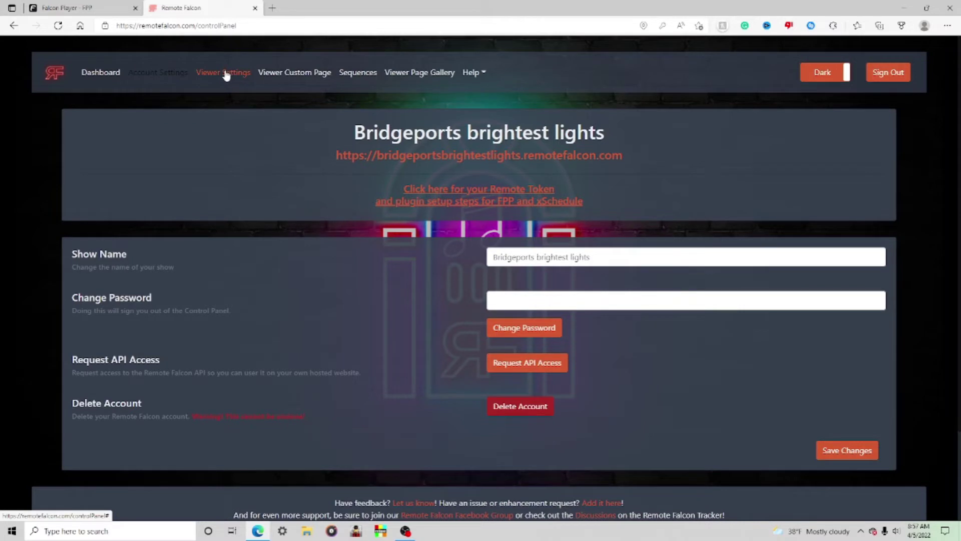
Select Jukebox as the Viewer Control Mode in the viewer settings.
click(225, 73)
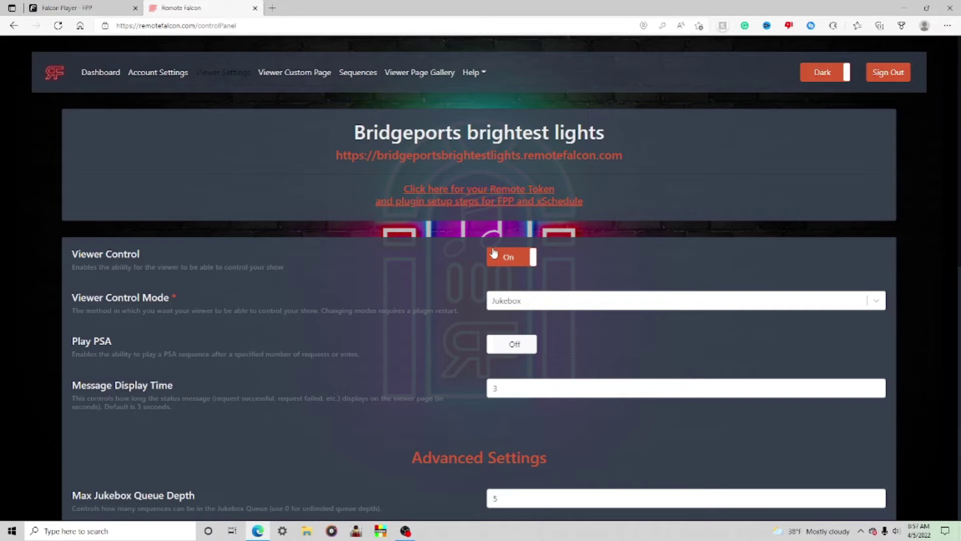
click(545, 302)
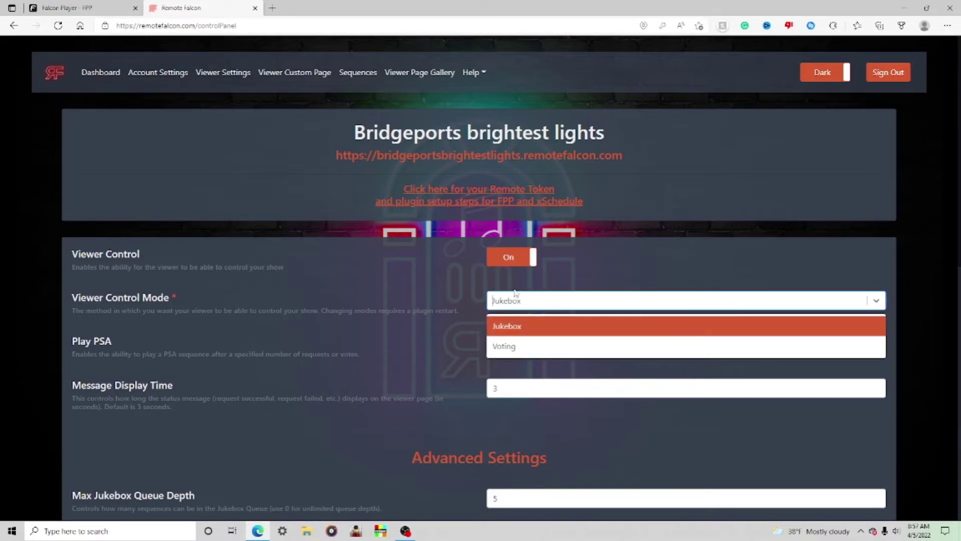
click(503, 326)
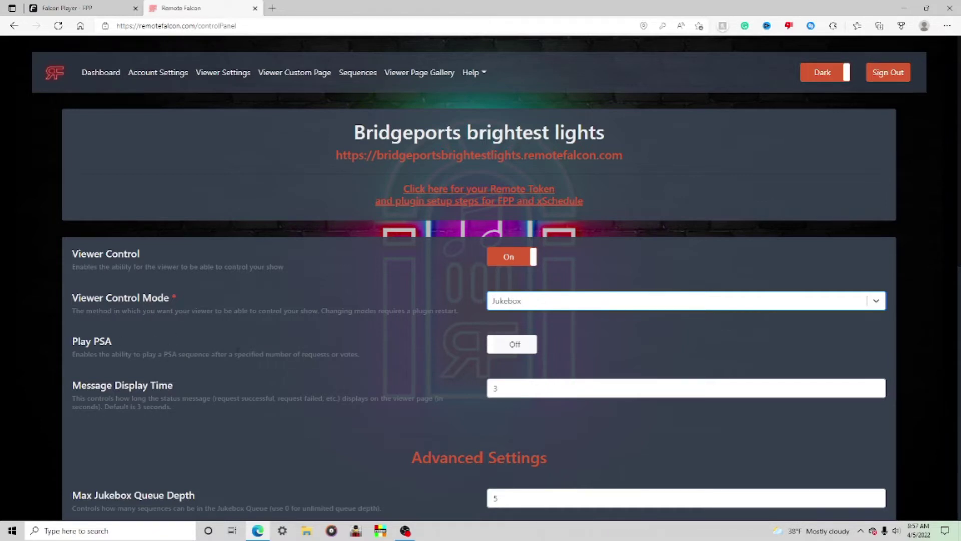
Try enabling Play PSA to view the selectable PSA sequences, and switch it back off.
click(512, 345)
click(507, 396)
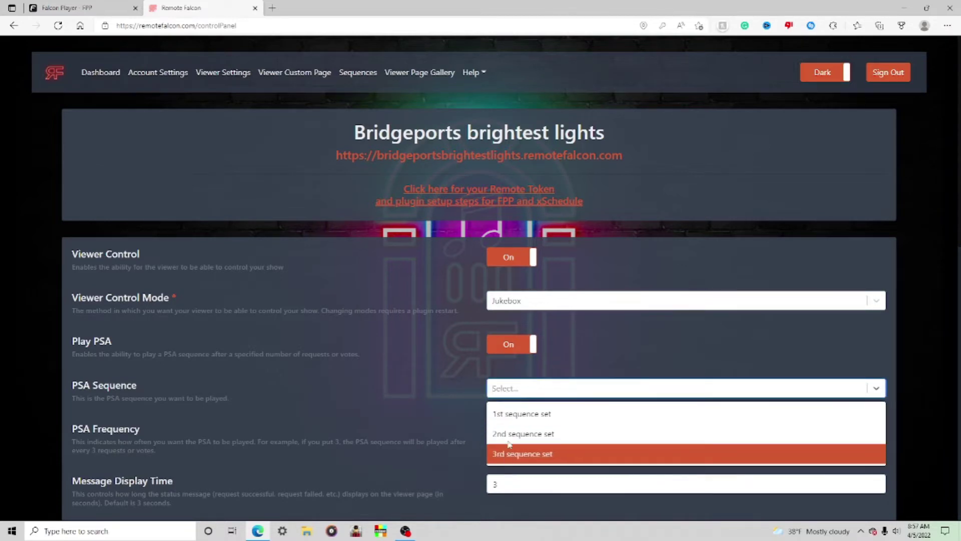
click(416, 406)
scroll(419, 406, down, 1)
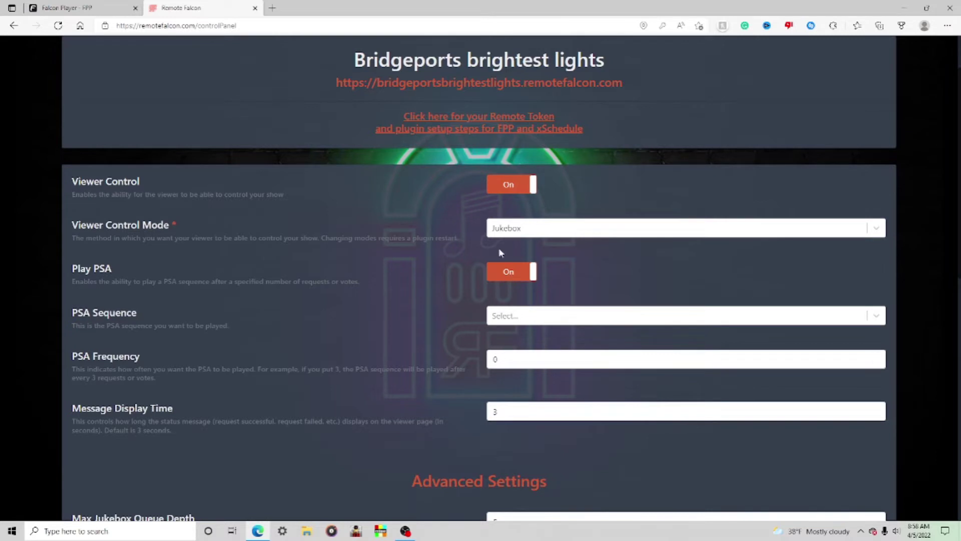
click(498, 279)
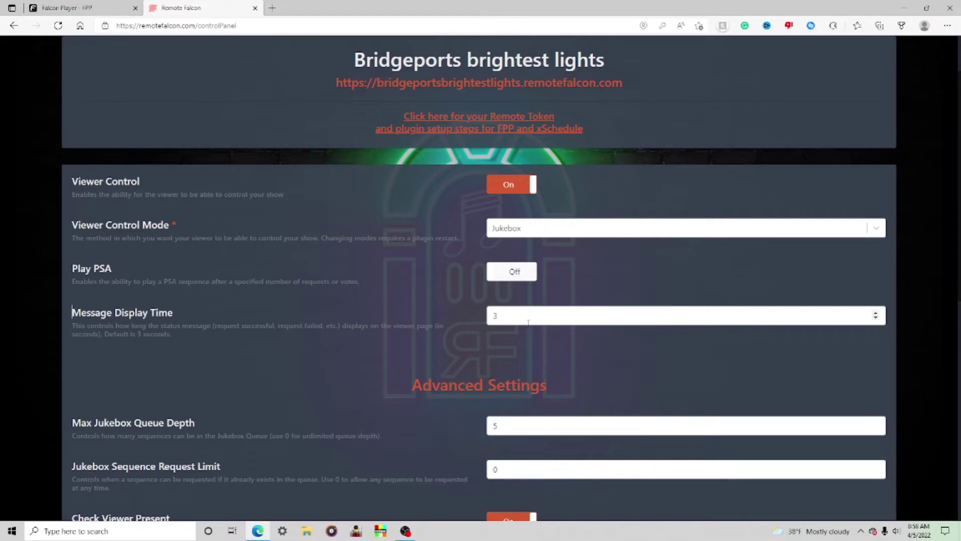
Select GPS Location as the Viewer Present Mode in the advanced viewer settings.
scroll(298, 383, down, 5)
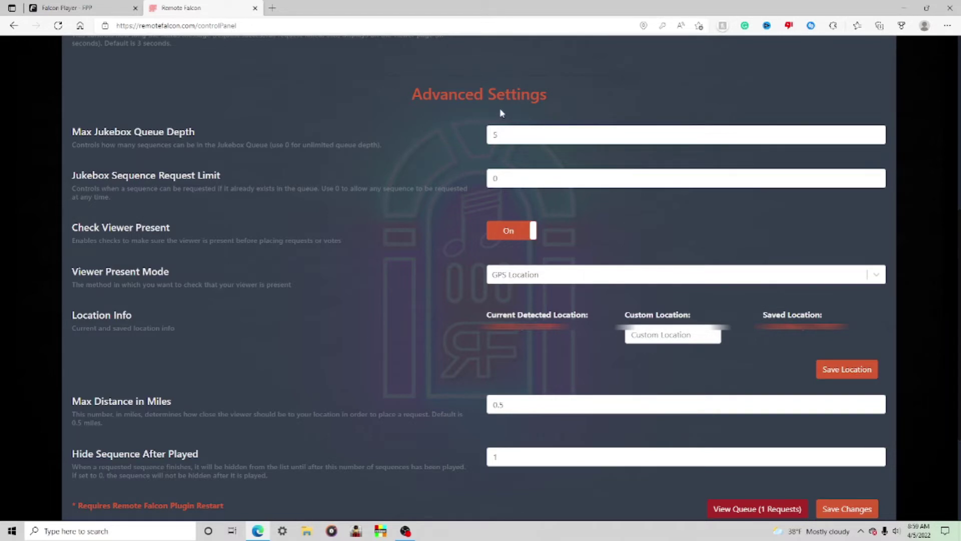
click(508, 178)
click(554, 279)
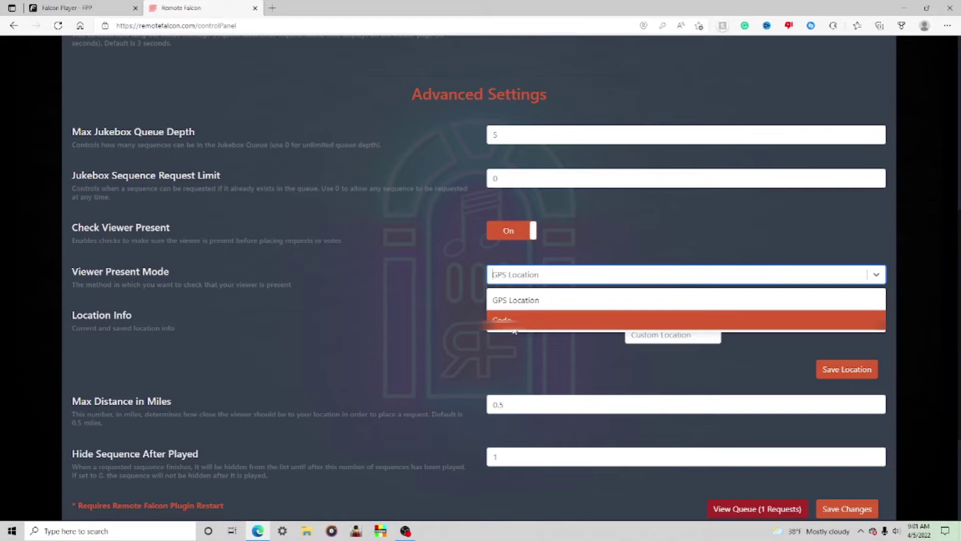
click(541, 302)
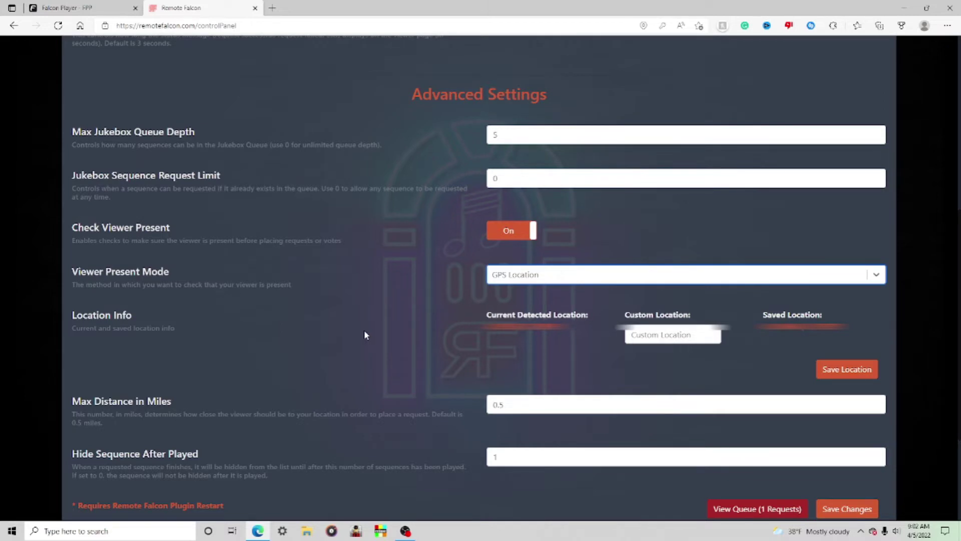
Review the remaining viewer settings, including maximum distance and hiding played sequences, and save the changes.
scroll(365, 335, down, 2)
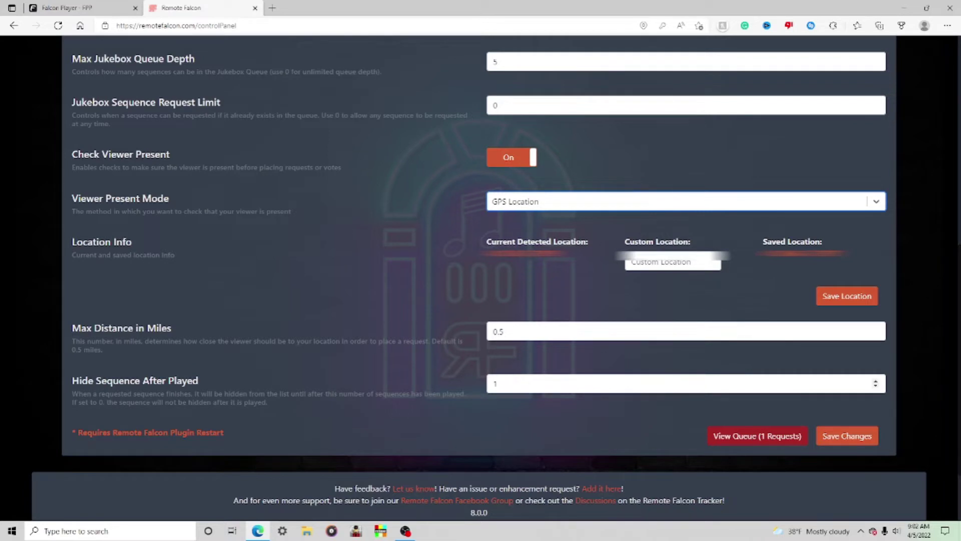
scroll(285, 308, up, 5)
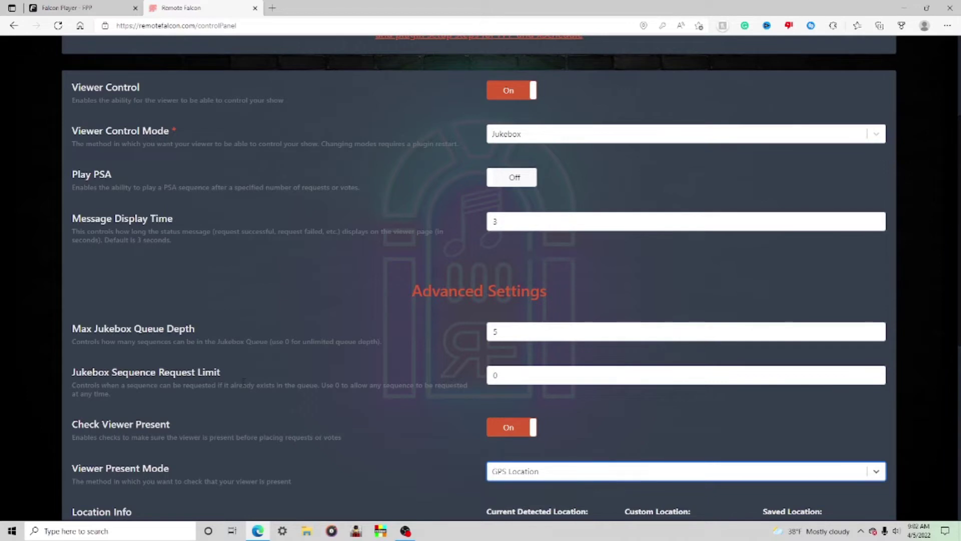
scroll(83, 279, down, 7)
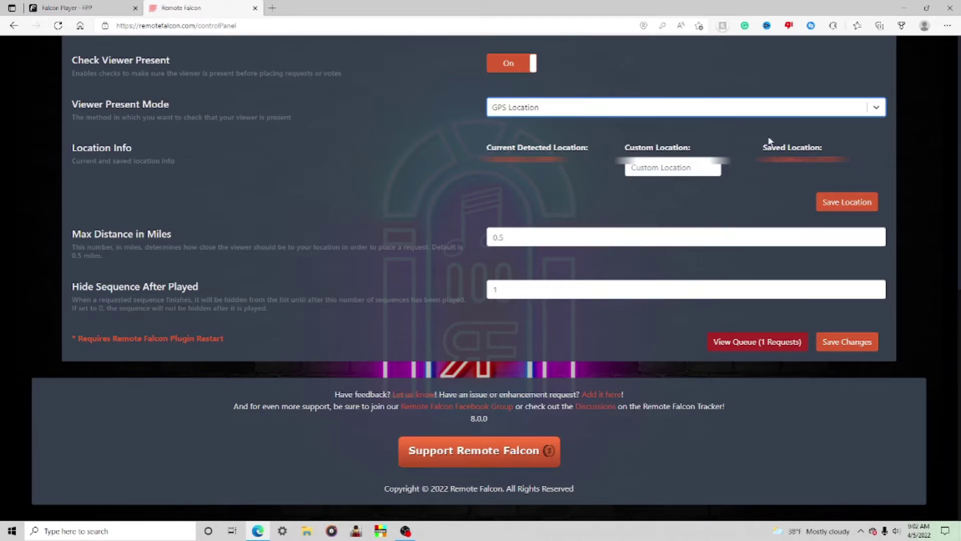
click(854, 341)
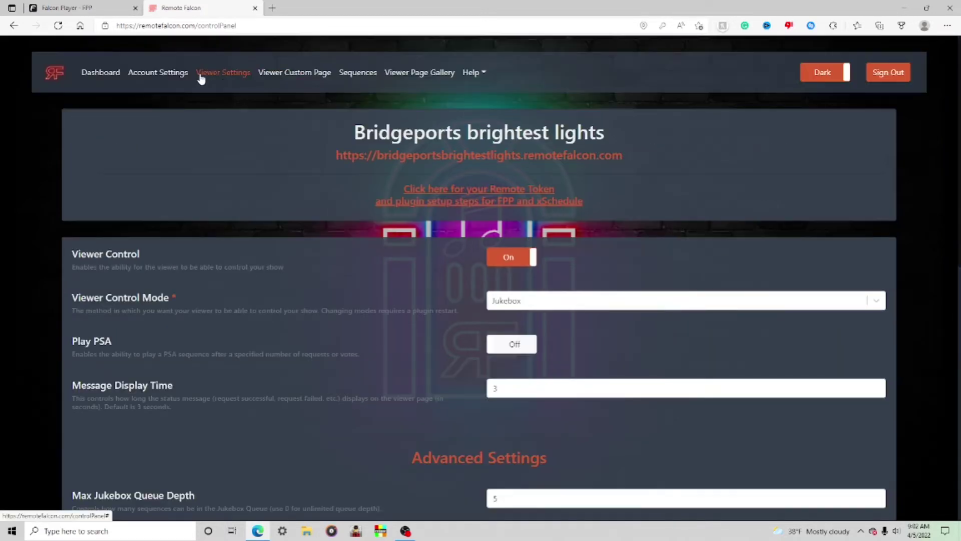
Look over the download, gallery, upload and advanced options for the custom viewer page.
click(261, 76)
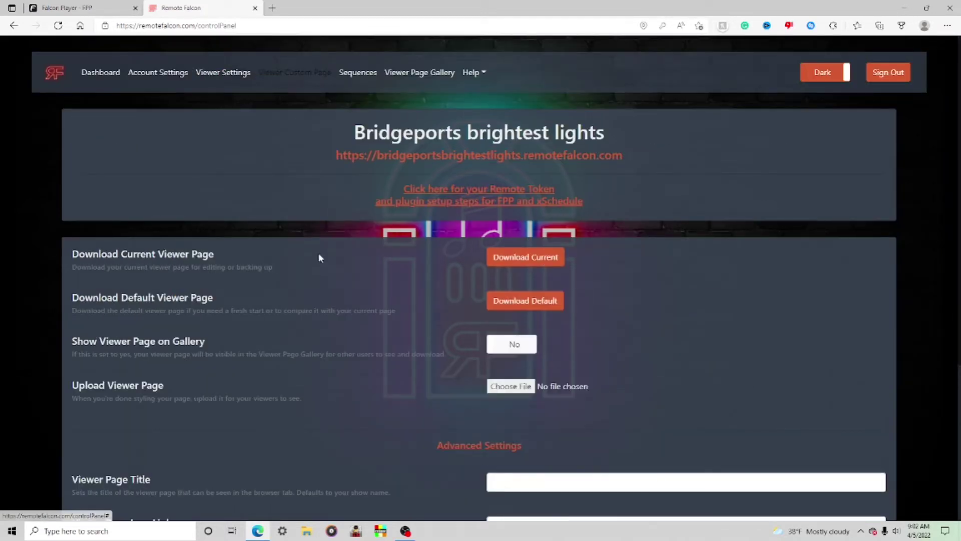
scroll(320, 242, down, 5)
scroll(319, 242, up, 5)
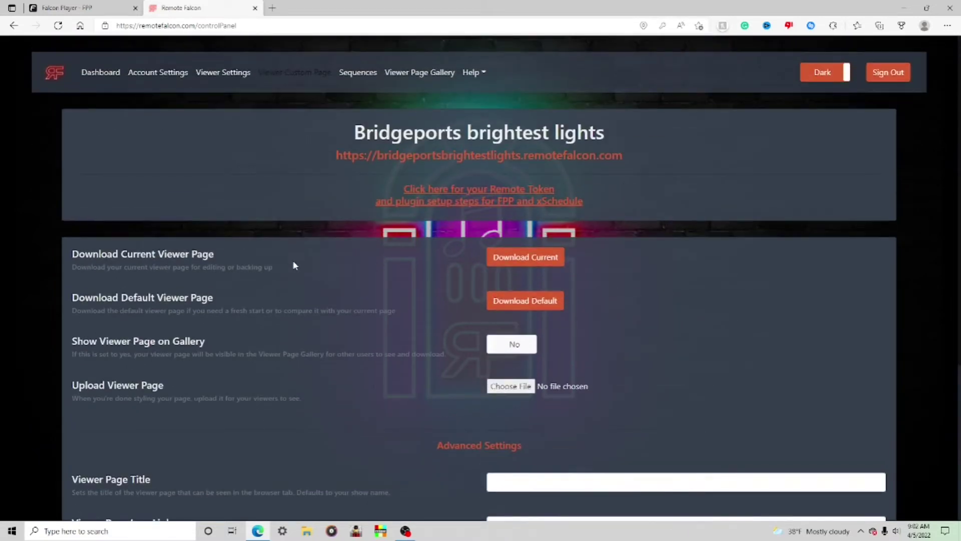
Open the sequence list and review its reordering, visibility, delete, play, display name and image URL options.
click(370, 78)
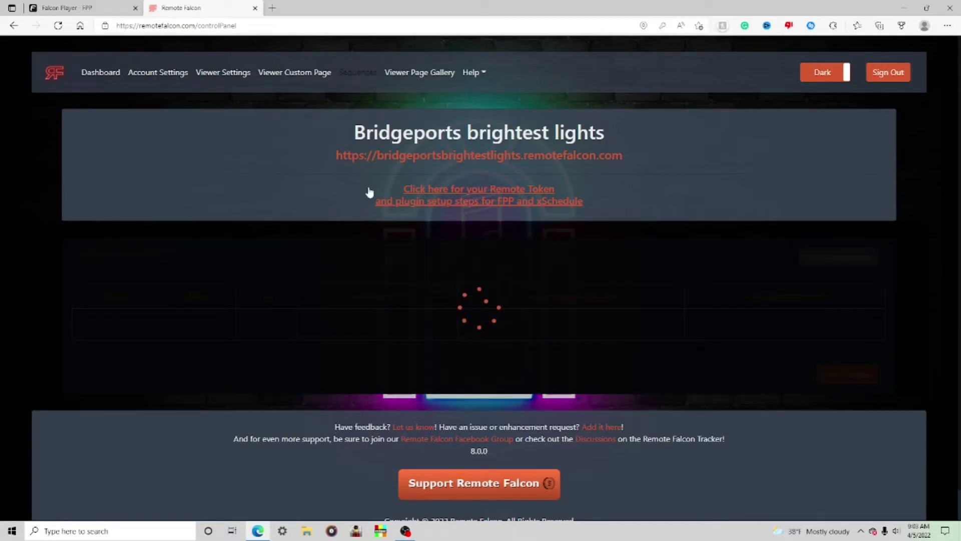
scroll(474, 325, down, 1)
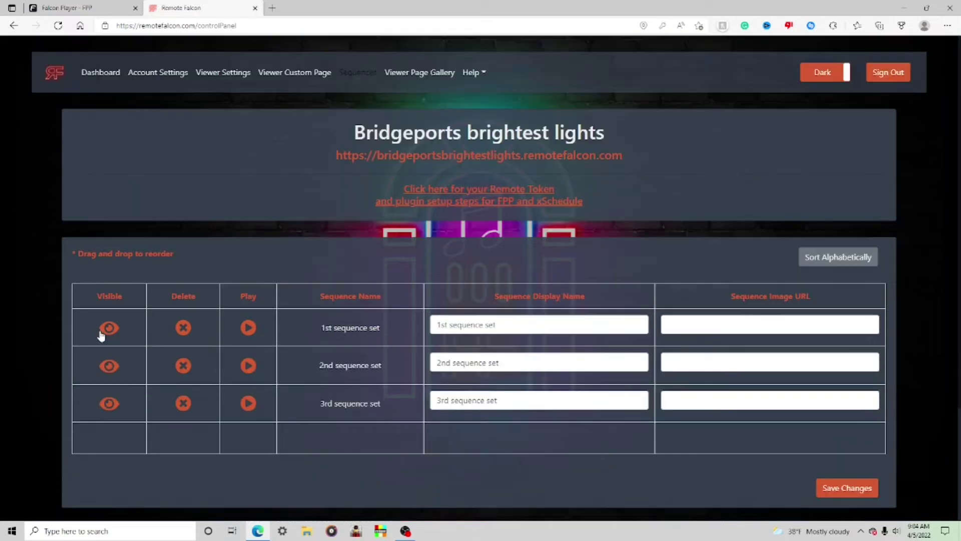
drag(100, 333, 111, 298)
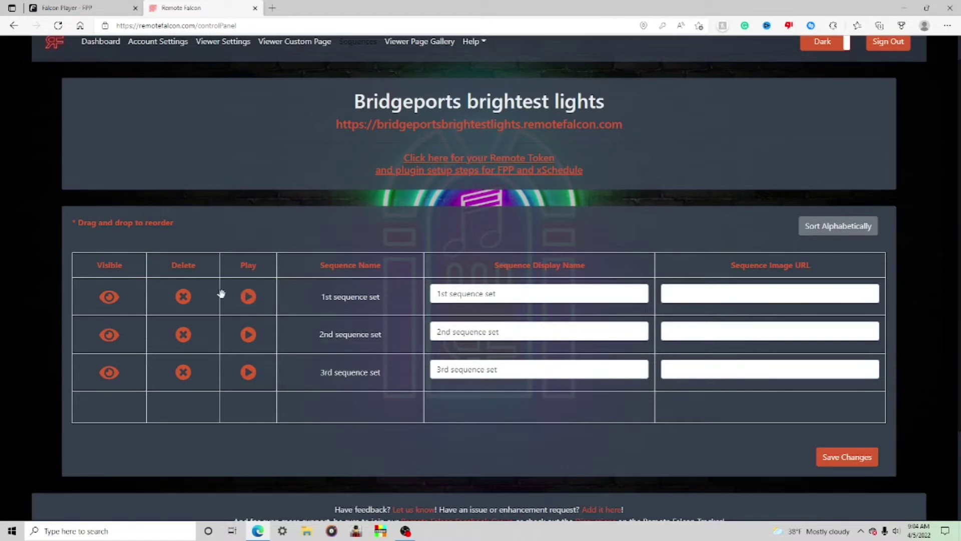
scroll(419, 47, up, 1)
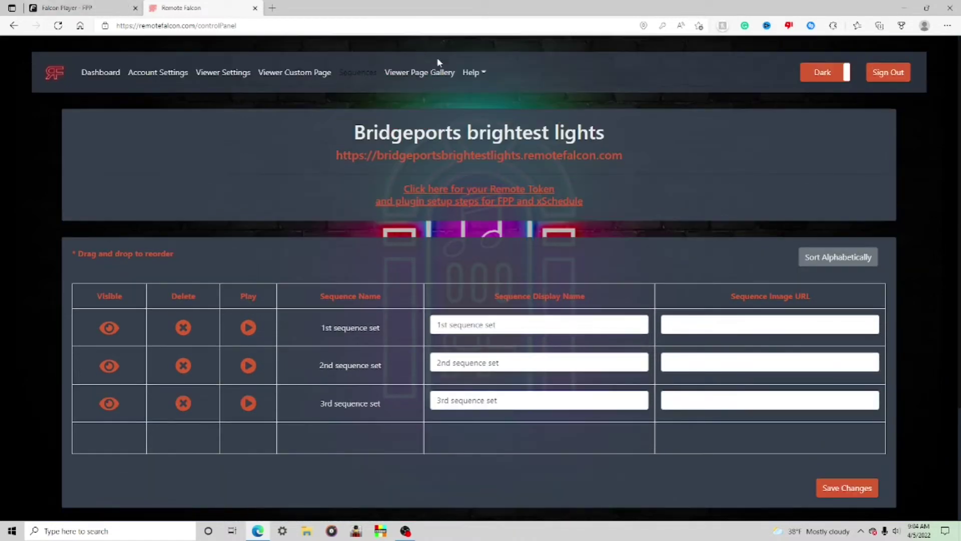
Browse the shared templates in the viewer page gallery, going on to another page of the listing.
click(425, 75)
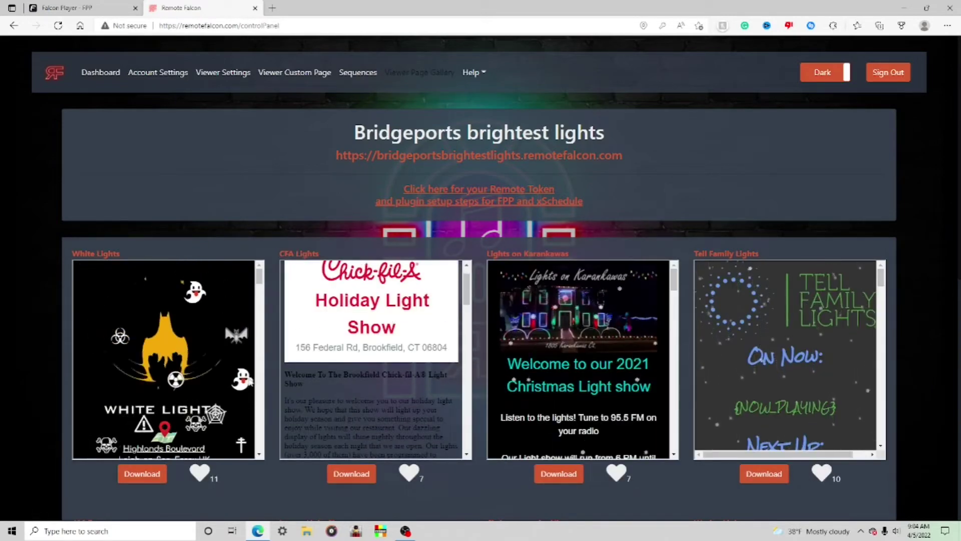
scroll(266, 373, down, 3)
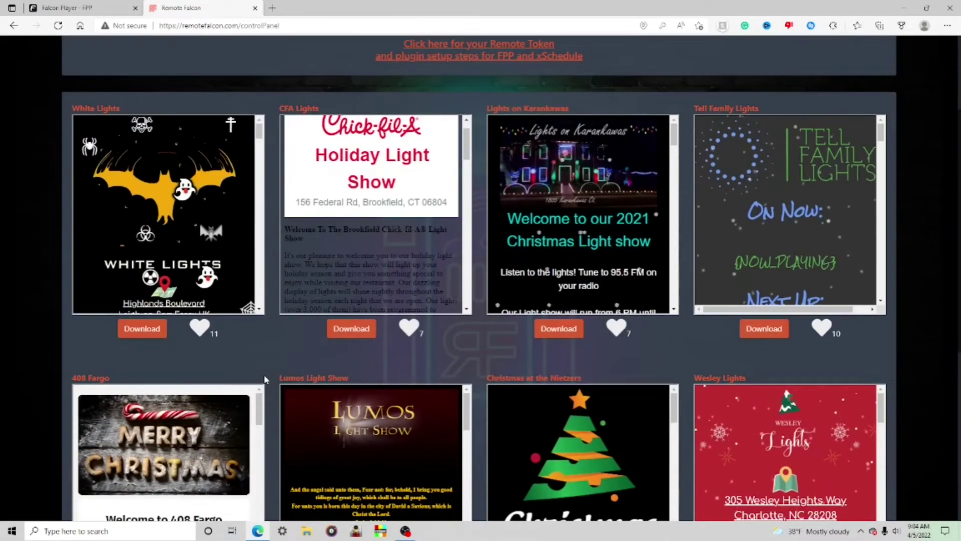
scroll(263, 365, up, 3)
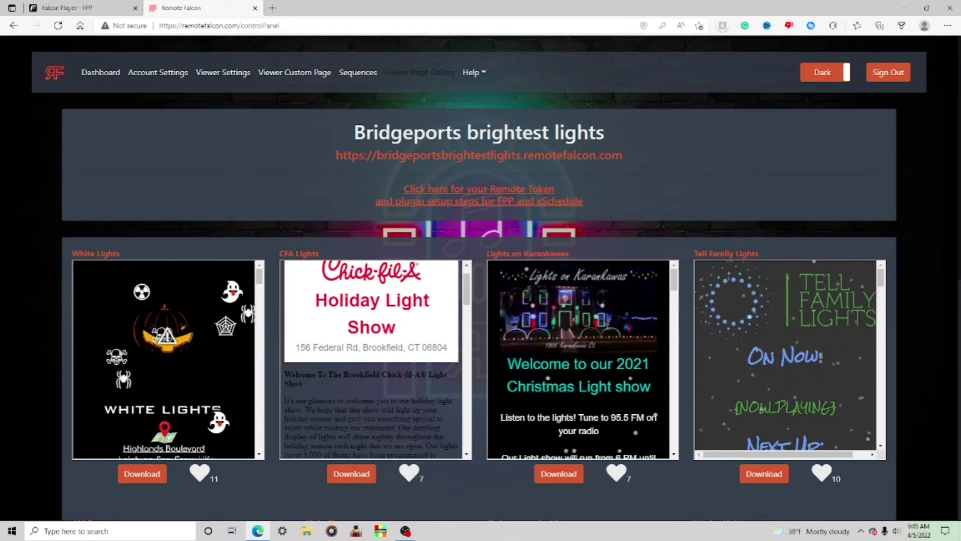
scroll(537, 323, down, 10)
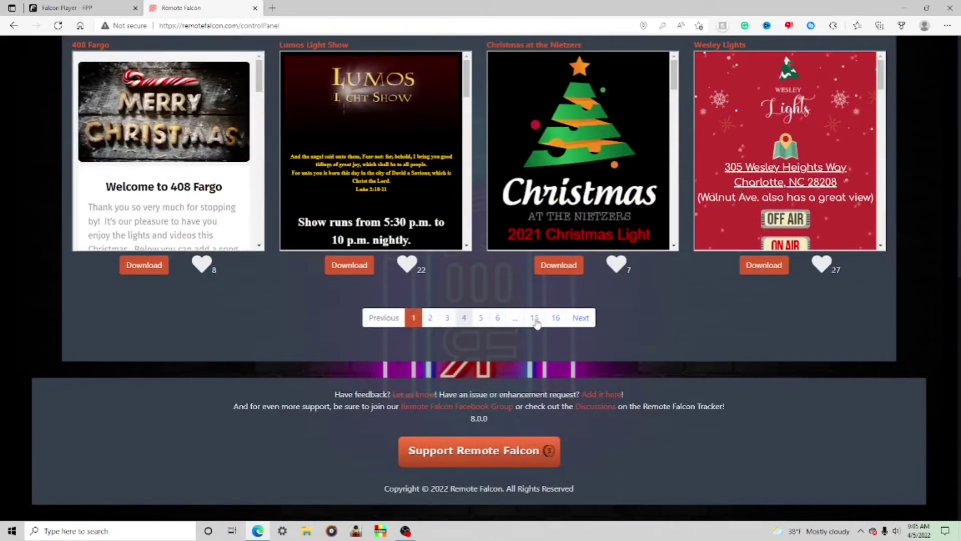
scroll(537, 323, up, 3)
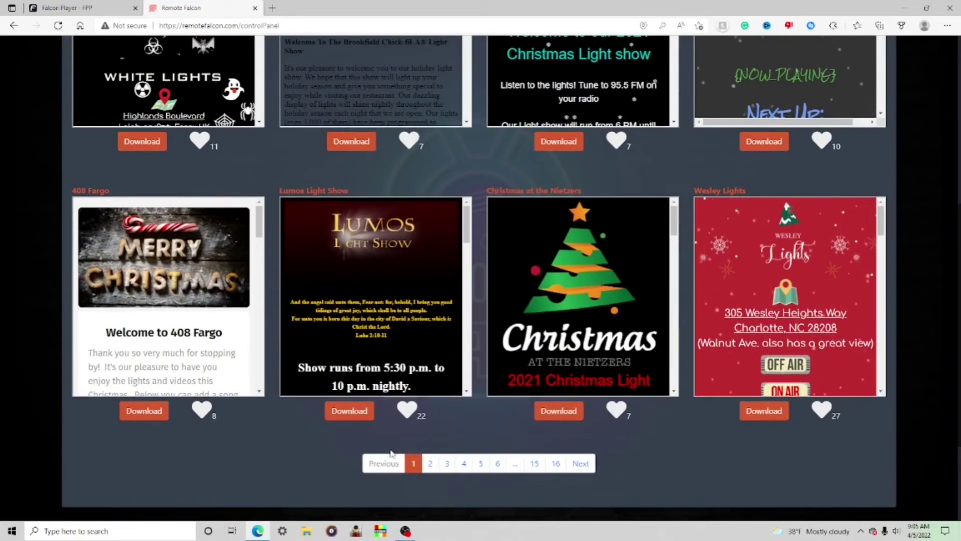
click(447, 464)
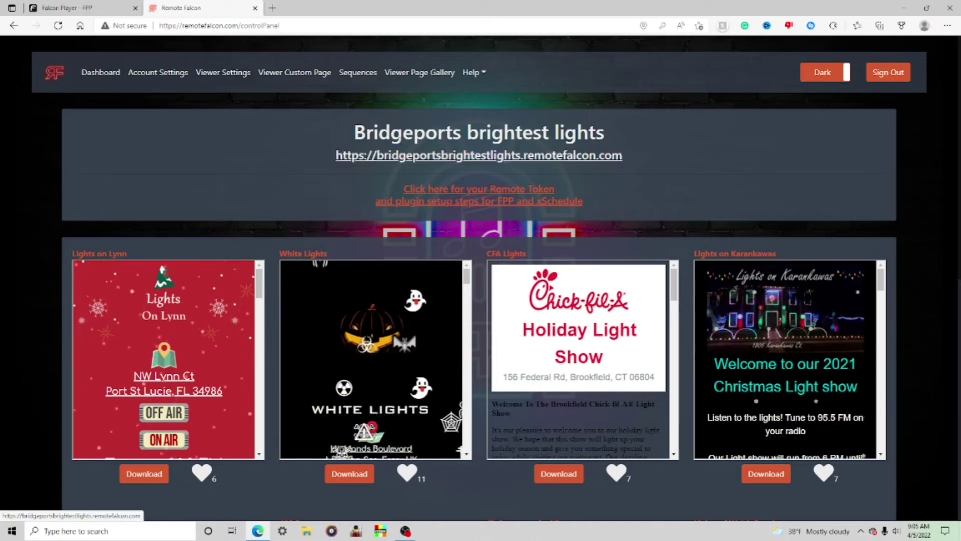
Review the custom viewer page's download, gallery and upload options along with its page title and icon link settings.
click(295, 74)
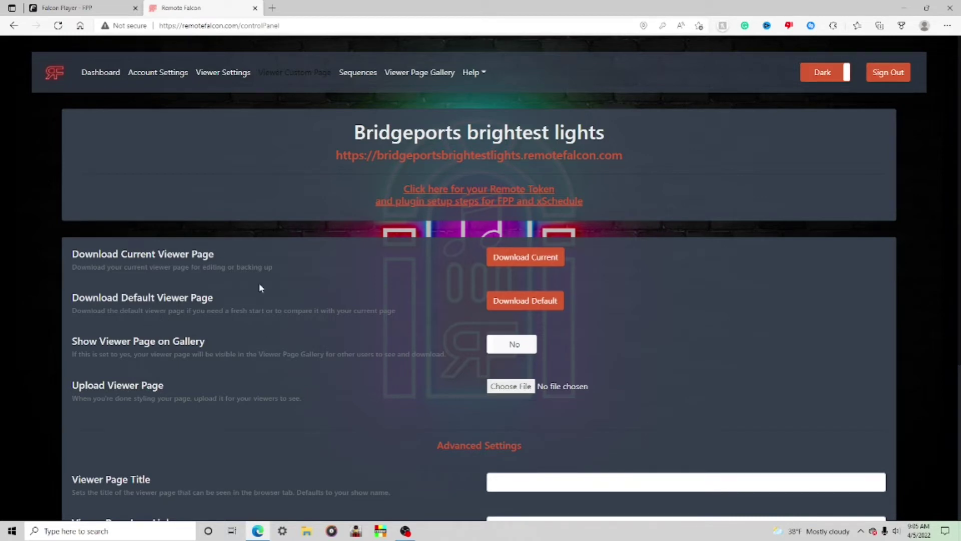
scroll(120, 306, down, 3)
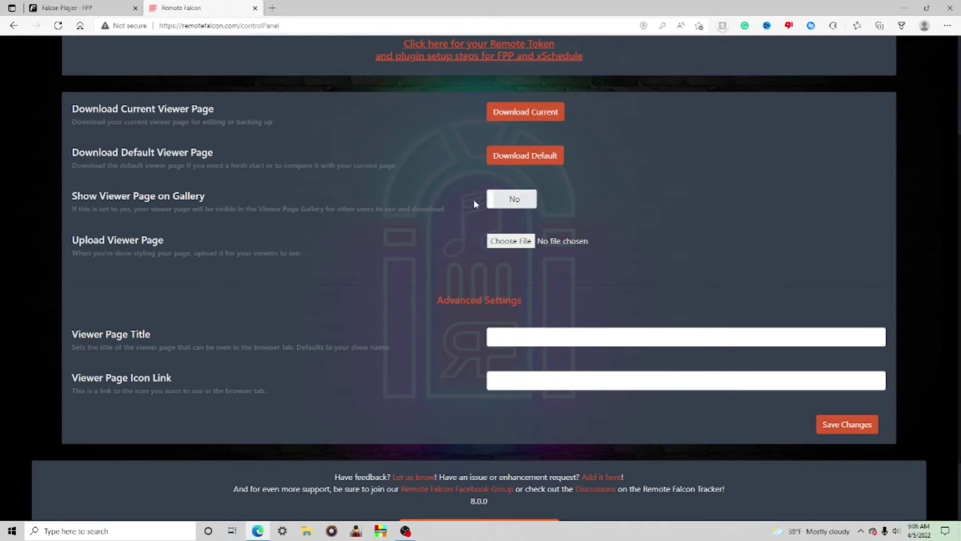
scroll(181, 314, down, 2)
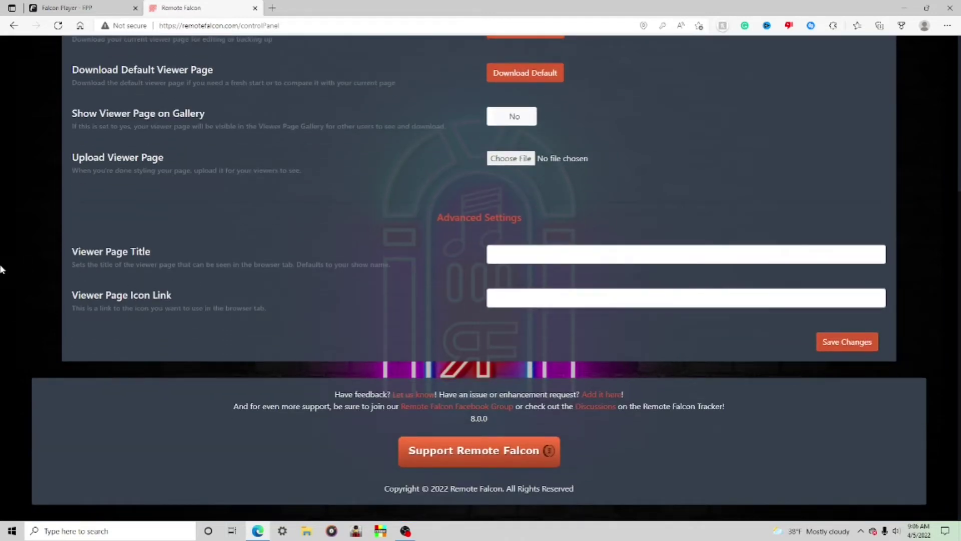
scroll(209, 318, up, 5)
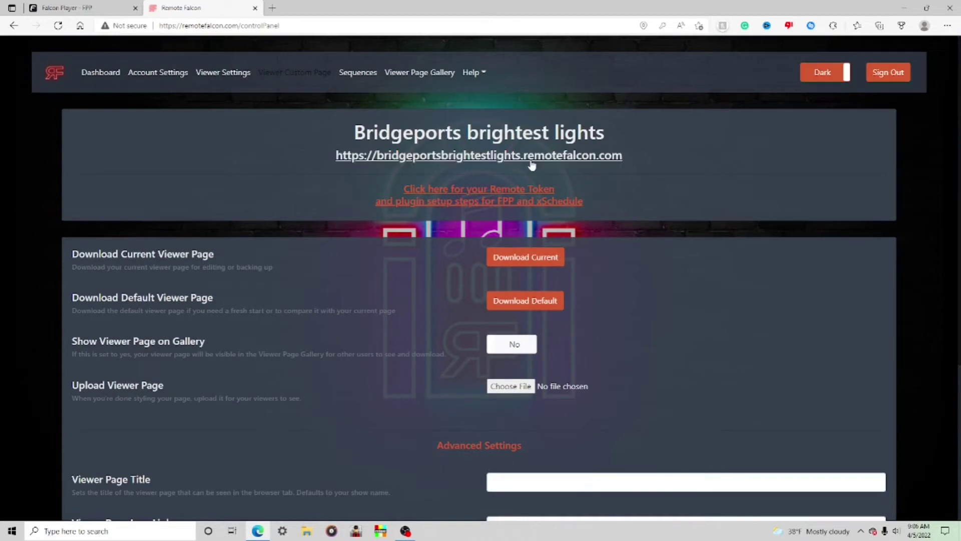
Open the show's public viewer page and examine its now-playing, next-selection, selected-songs and pick-your-favorite sections.
click(421, 156)
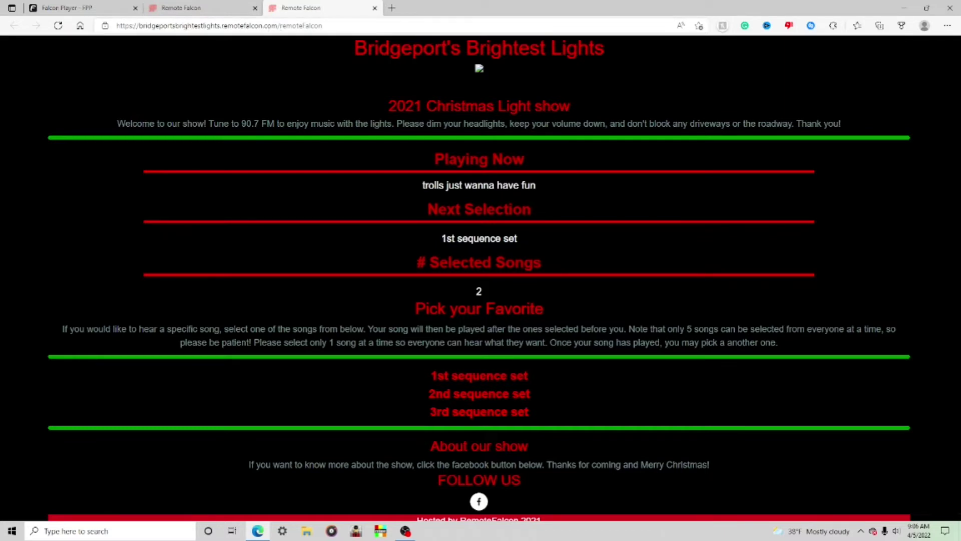
scroll(418, 171, down, 1)
scroll(461, 277, up, 1)
scroll(419, 256, down, 1)
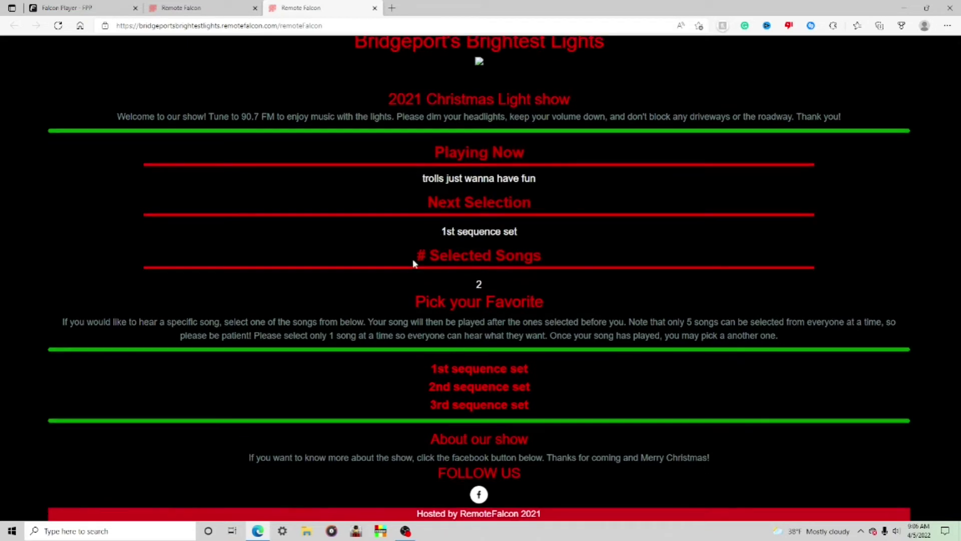
scroll(395, 265, up, 1)
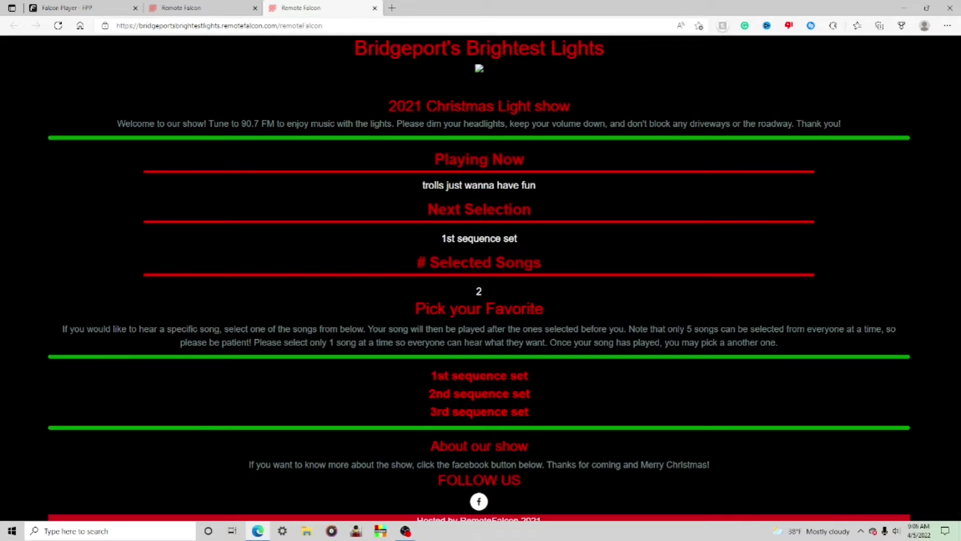
scroll(21, 335, down, 1)
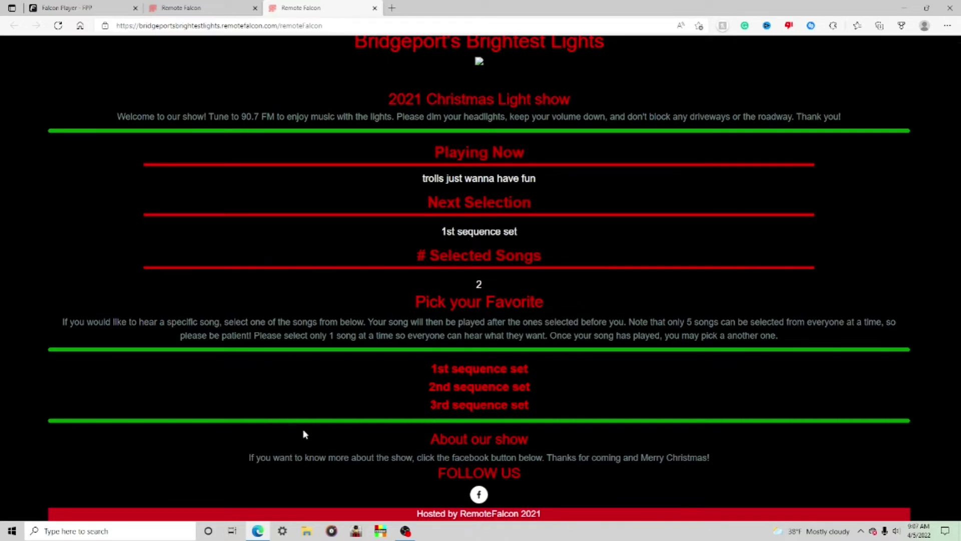
scroll(410, 452, up, 1)
scroll(410, 452, down, 1)
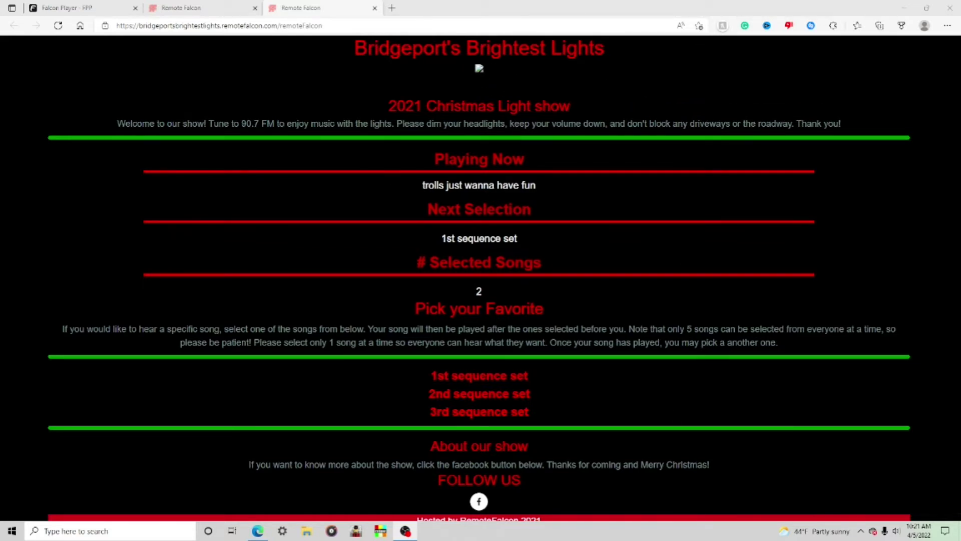
Return to the control panel's viewer page gallery and preview several templates, reading through the Christmas tree one with song voting.
click(206, 8)
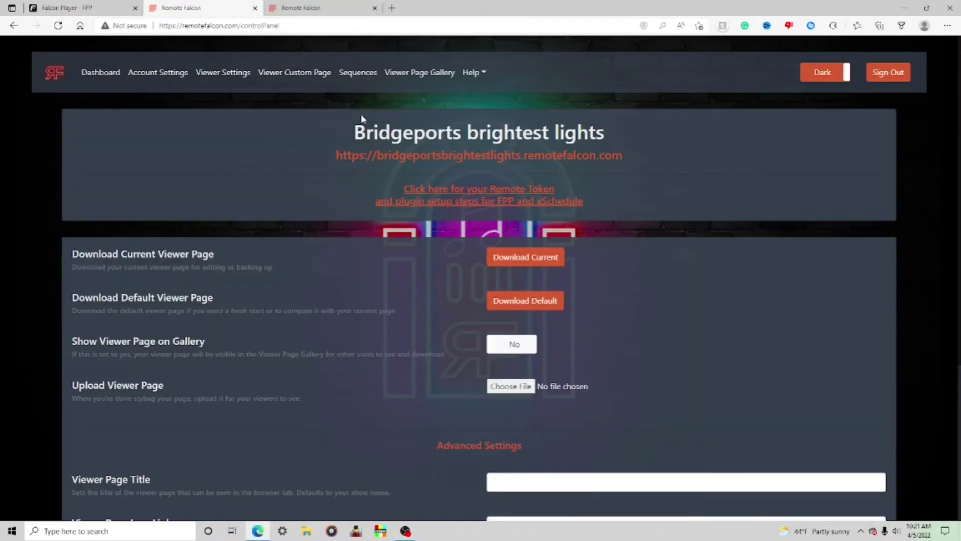
click(419, 73)
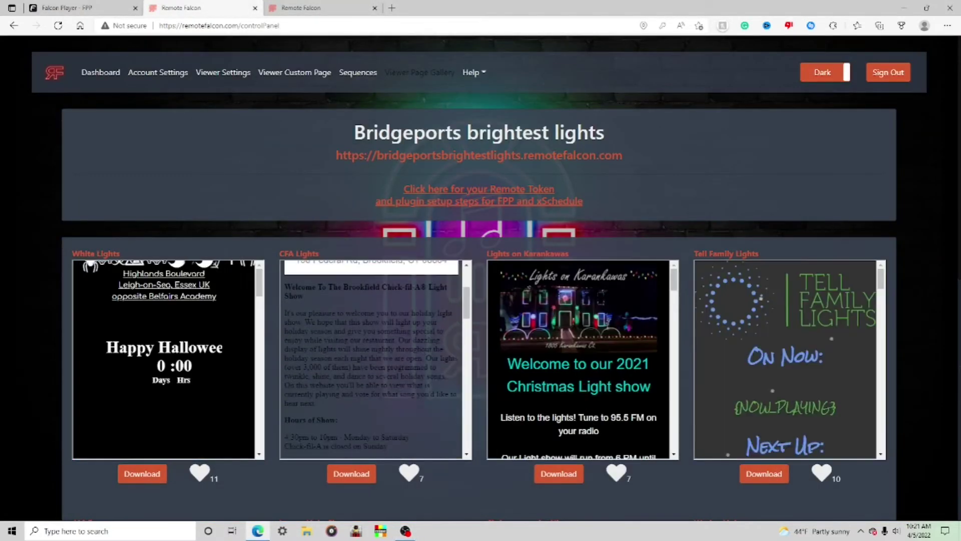
click(294, 72)
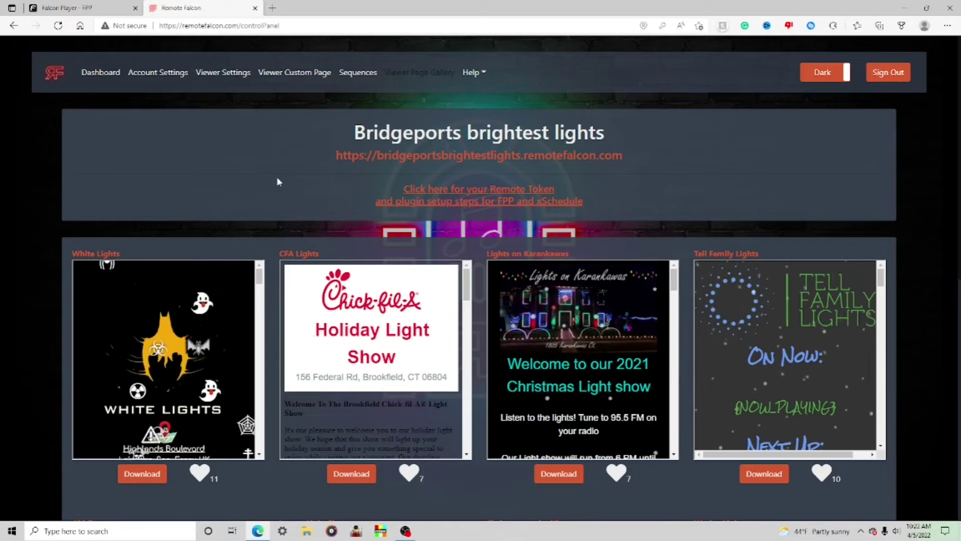
scroll(565, 276, down, 2)
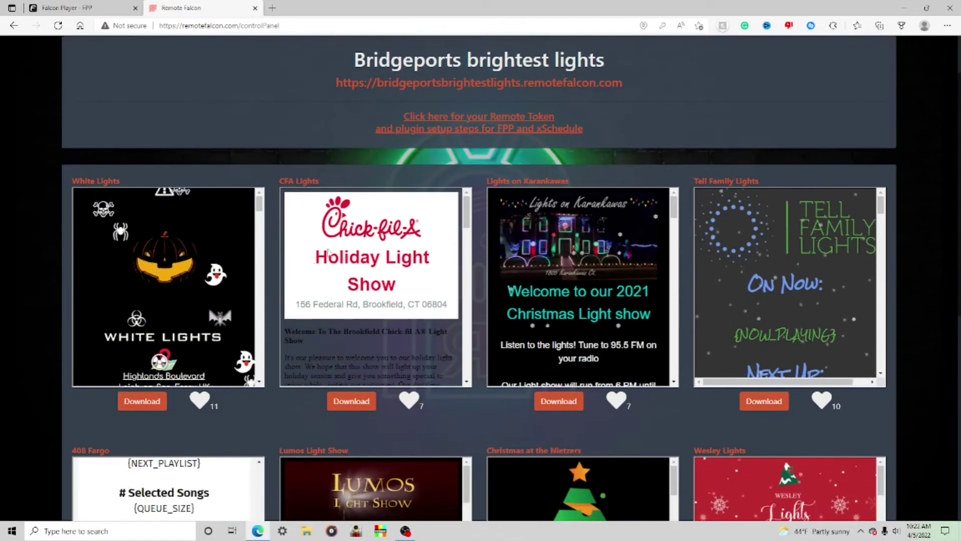
scroll(565, 276, down, 2)
scroll(694, 387, down, 3)
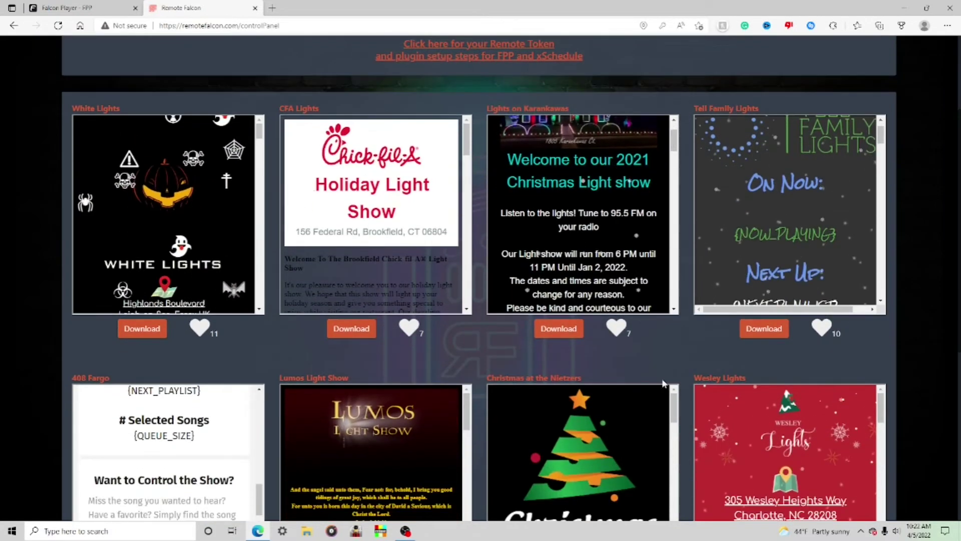
scroll(658, 375, down, 2)
scroll(671, 376, down, 2)
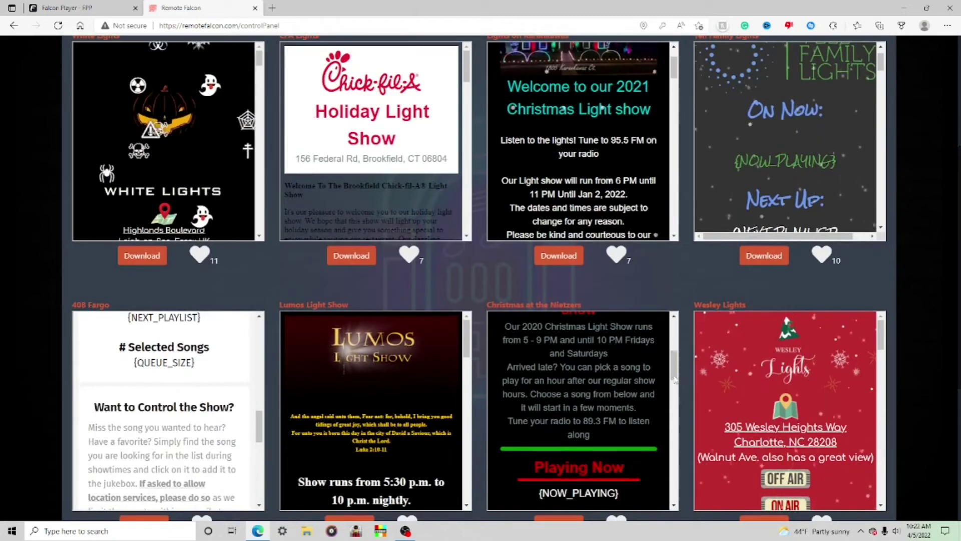
scroll(651, 376, down, 2)
scroll(620, 377, down, 3)
scroll(620, 376, up, 8)
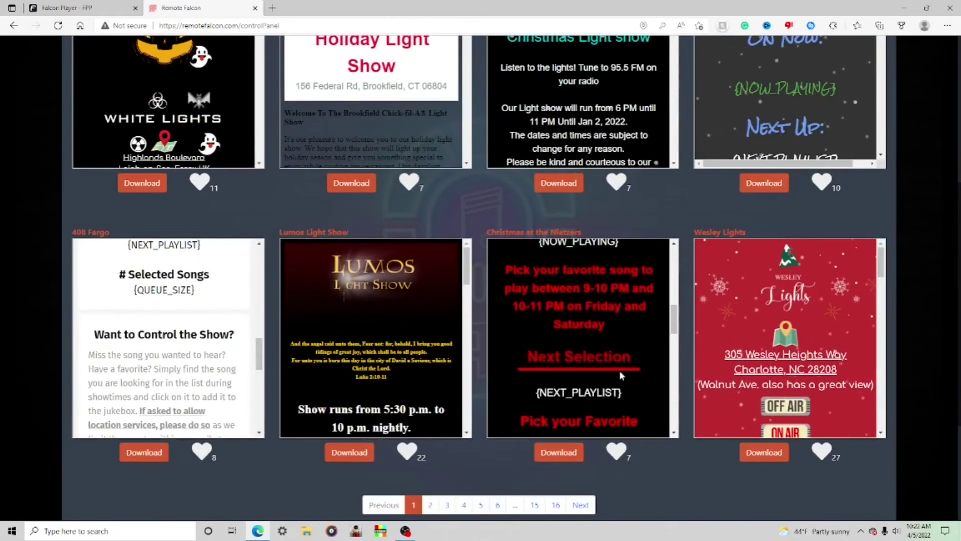
scroll(591, 318, down, 6)
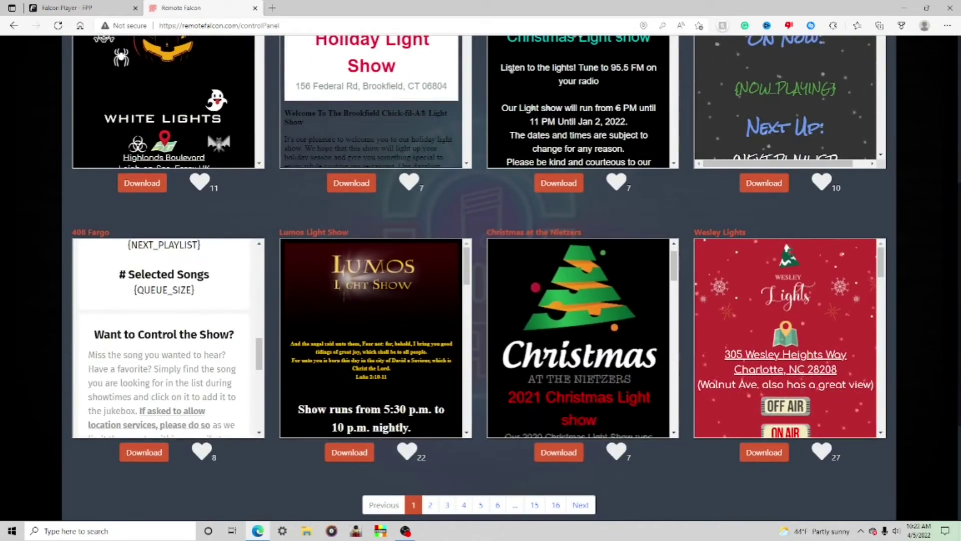
scroll(584, 335, down, 4)
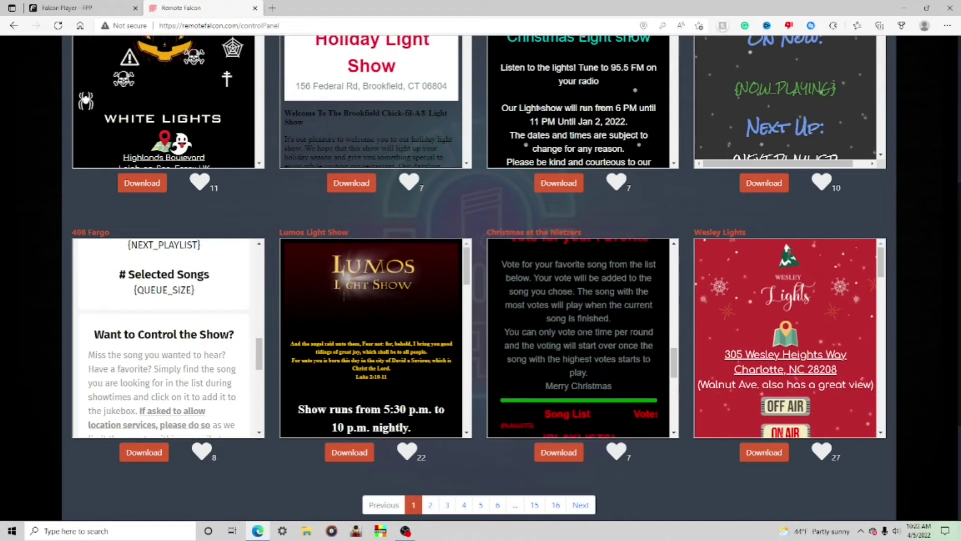
scroll(684, 364, down, 4)
Preview the 408 Fargo template in the gallery and download its viewer page file.
scroll(352, 299, up, 7)
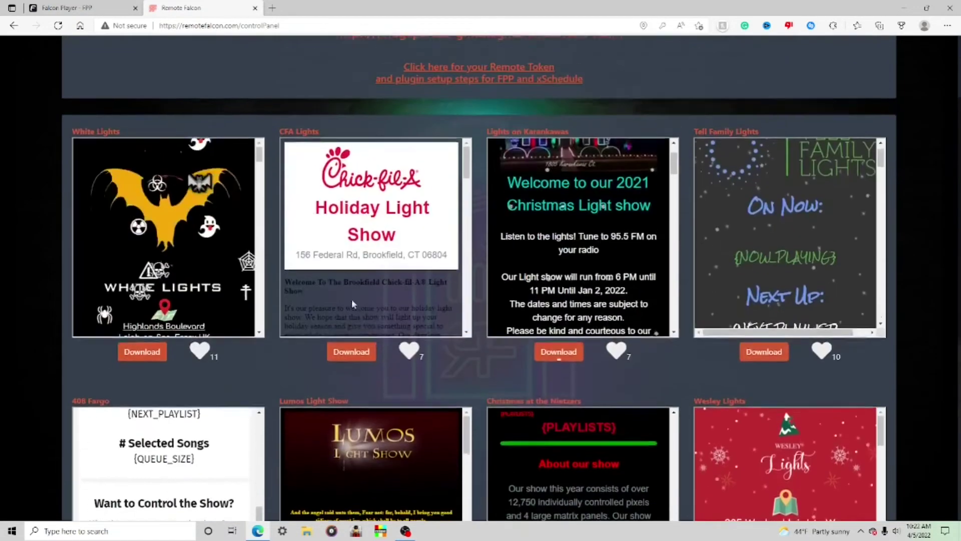
scroll(161, 466, down, 3)
scroll(104, 384, down, 5)
scroll(105, 388, up, 1)
scroll(129, 286, up, 10)
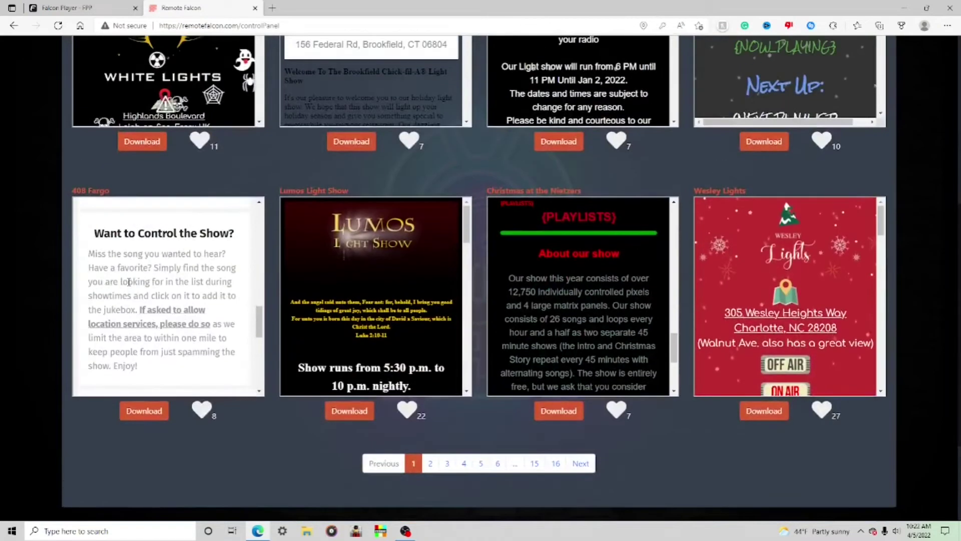
scroll(129, 287, down, 3)
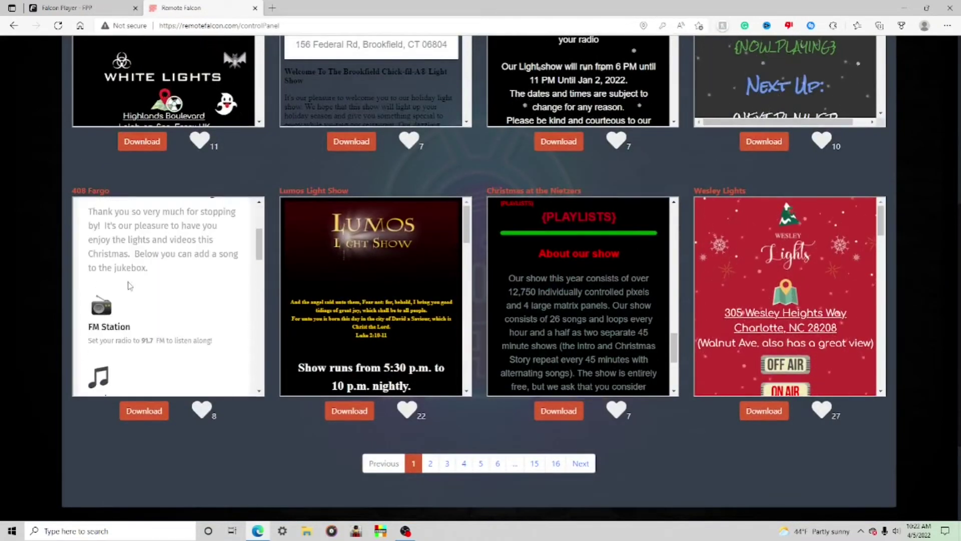
click(144, 410)
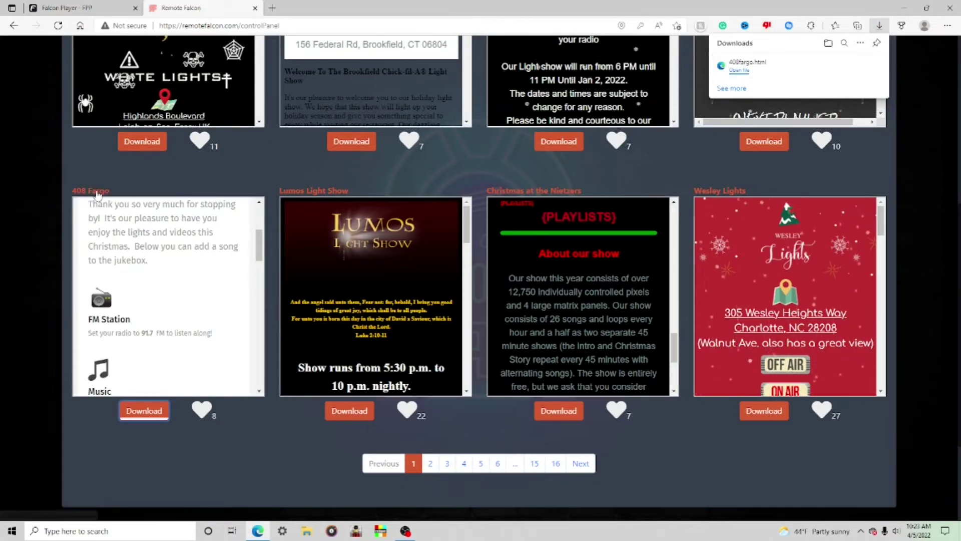
Upload the downloaded 408 Fargo file as the show's custom viewer page.
scroll(433, 191, up, 6)
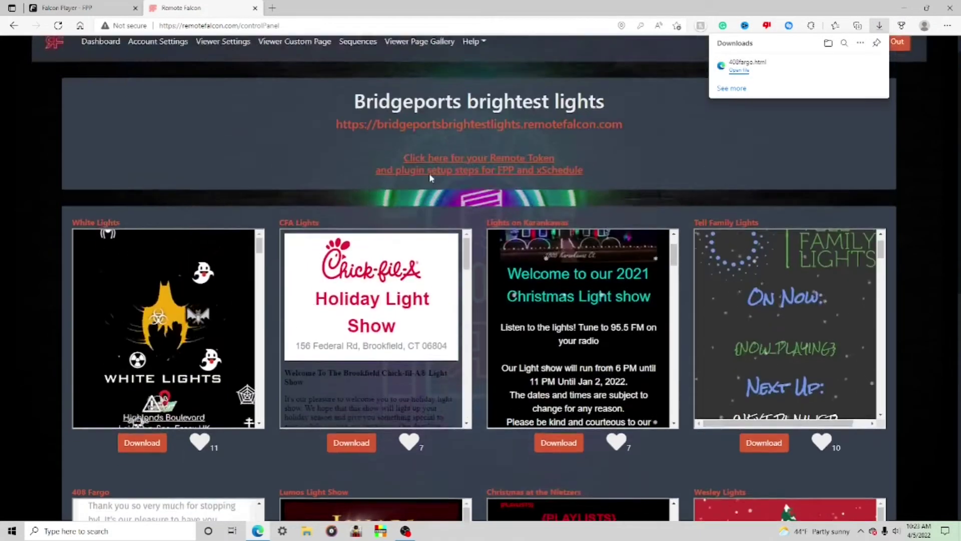
click(292, 75)
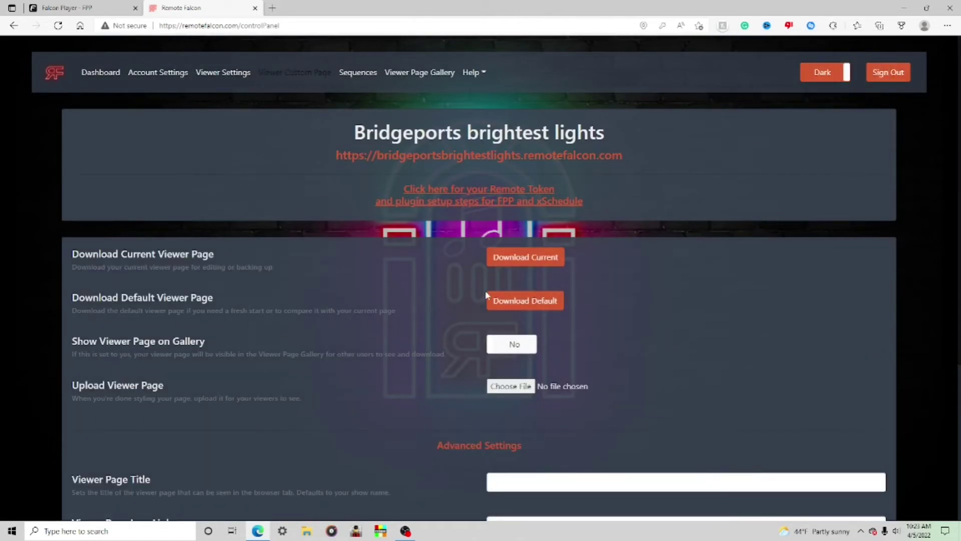
click(520, 395)
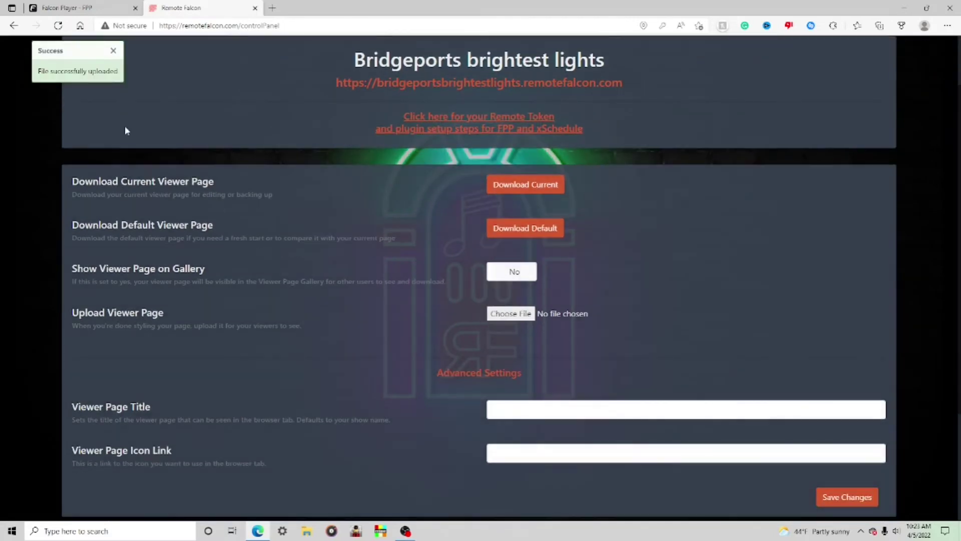
Save the changes on the viewer custom page settings.
scroll(481, 270, down, 3)
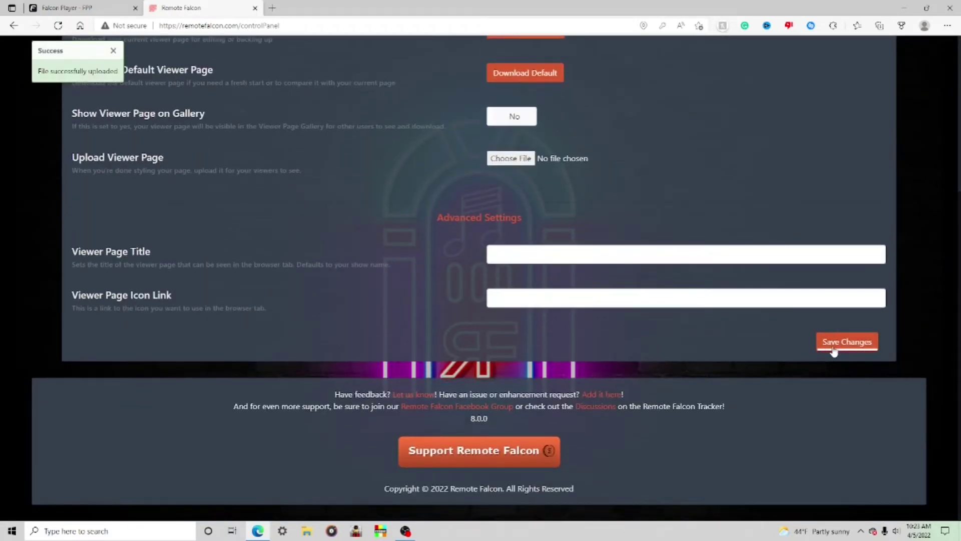
click(834, 345)
scroll(552, 262, up, 5)
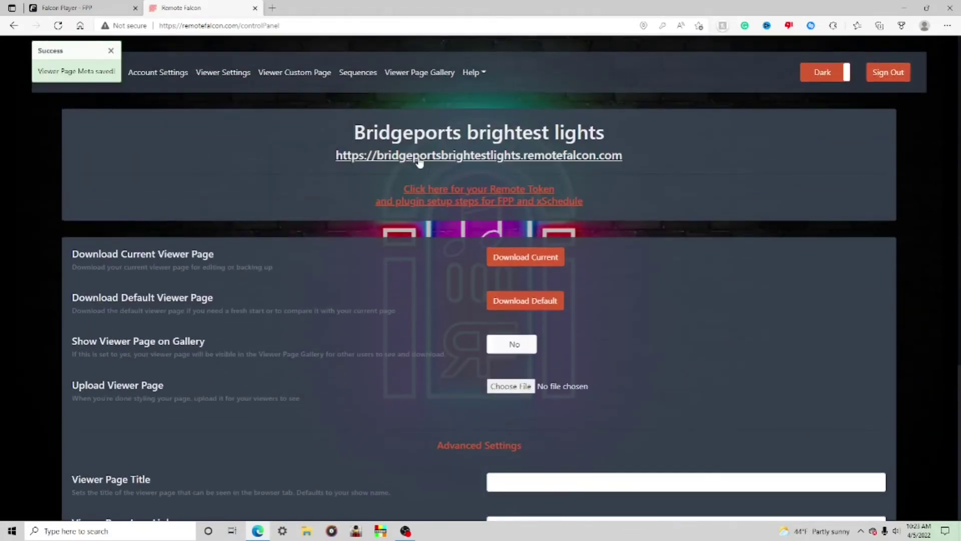
Open the show's public viewer page and examine its banner, welcome, now-playing, show-control, songs and closing sections.
click(360, 158)
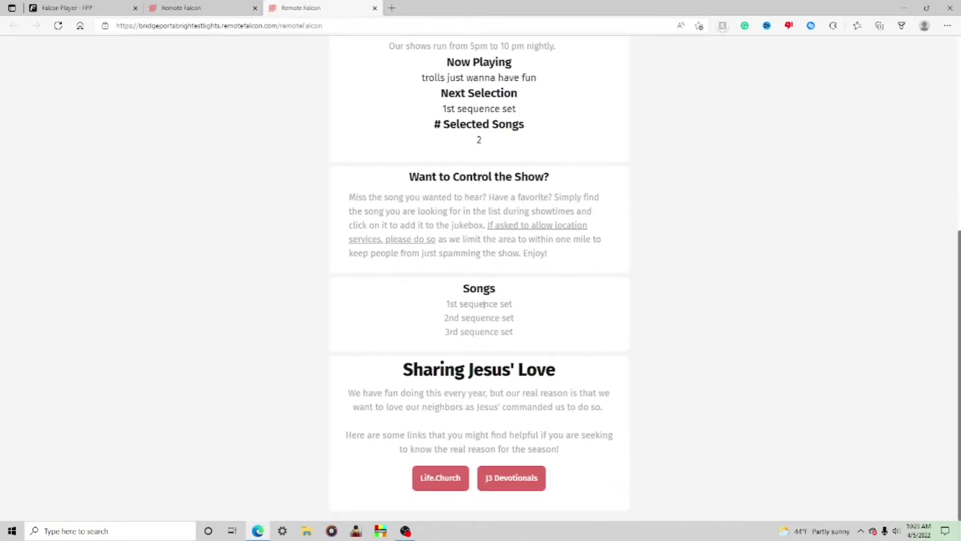
scroll(482, 315, up, 1)
scroll(482, 315, down, 1)
scroll(433, 345, up, 6)
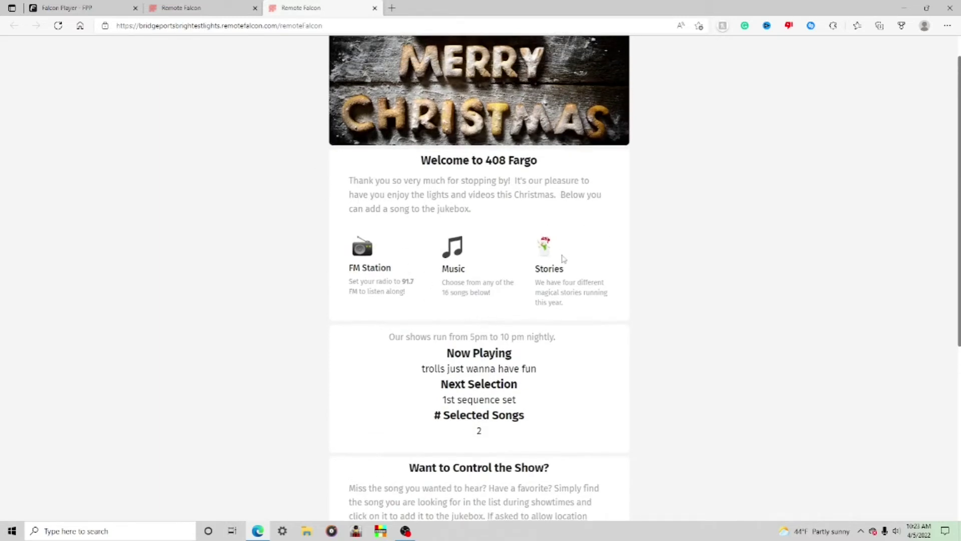
scroll(471, 211, up, 1)
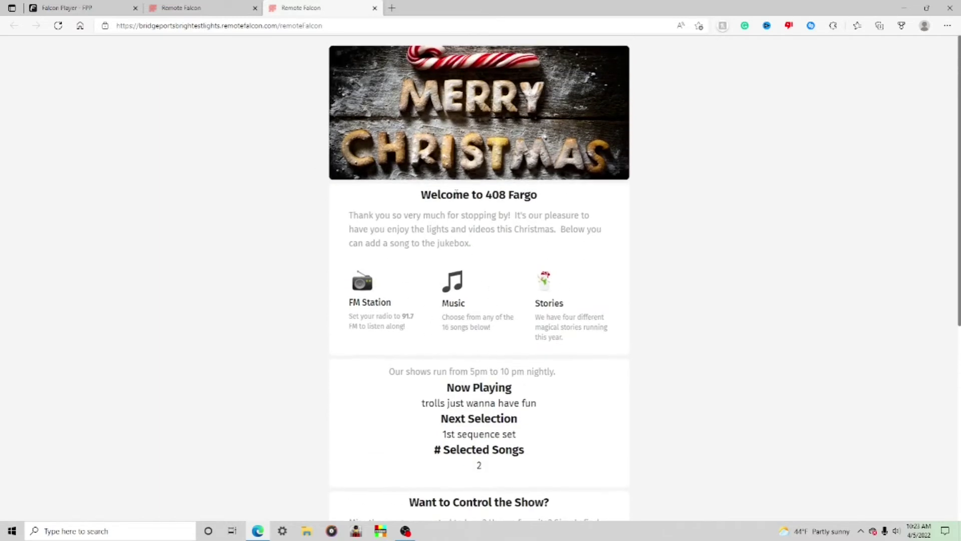
scroll(382, 206, down, 6)
scroll(402, 299, up, 1)
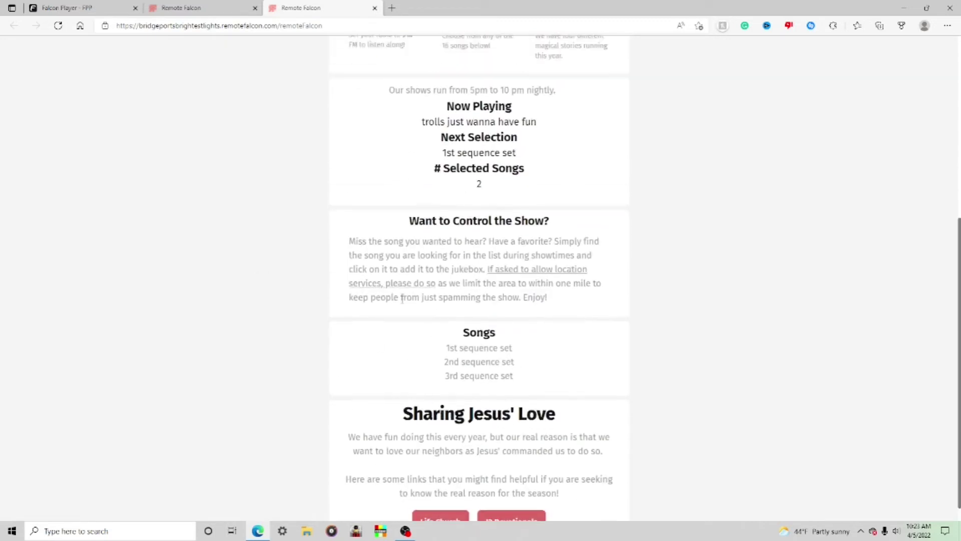
scroll(402, 299, up, 6)
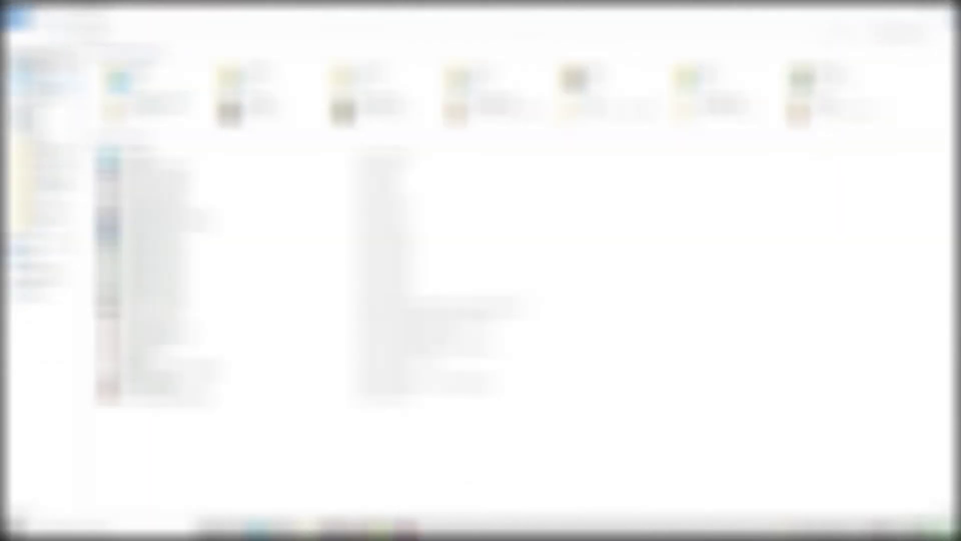
Locate the downloaded 408fargo.html in File Explorer and open it for editing in Notepad++.
click(55, 83)
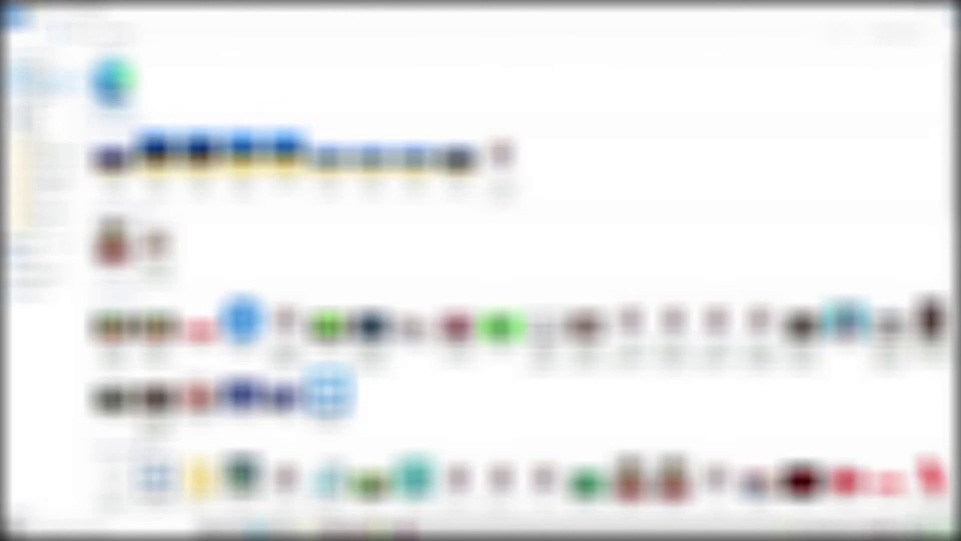
right_click(104, 86)
mouse_move(151, 140)
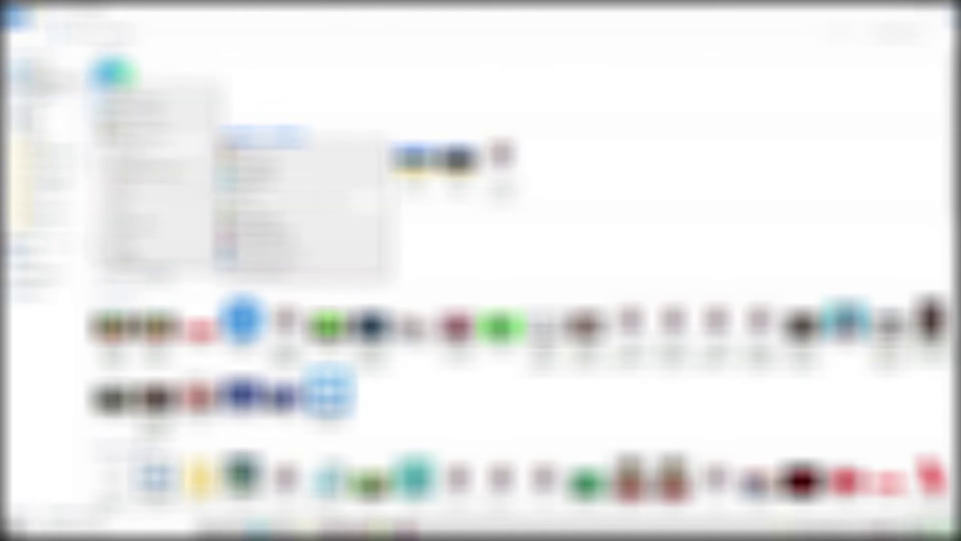
click(260, 136)
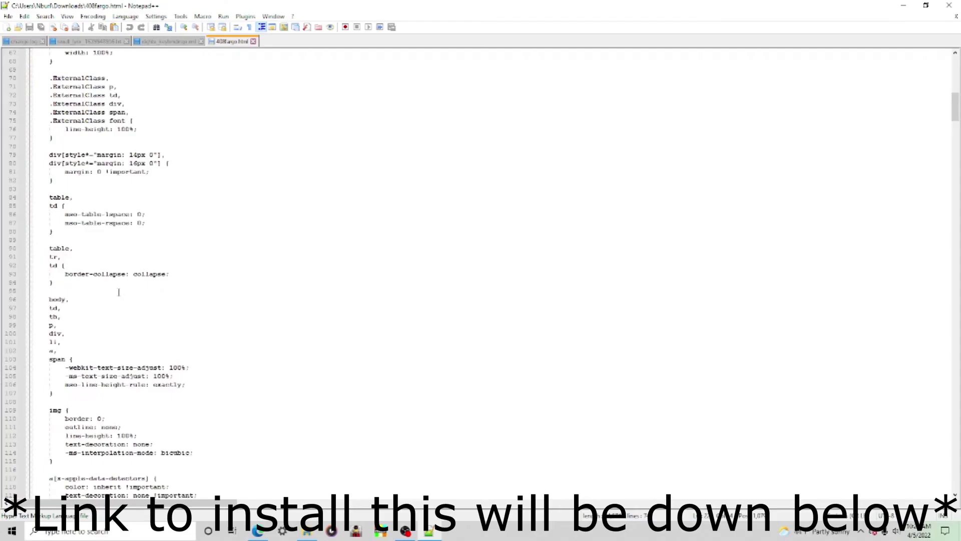
Look through the styles and the start of the body markup in 408fargo.html, including the header background image link.
scroll(138, 265, up, 11)
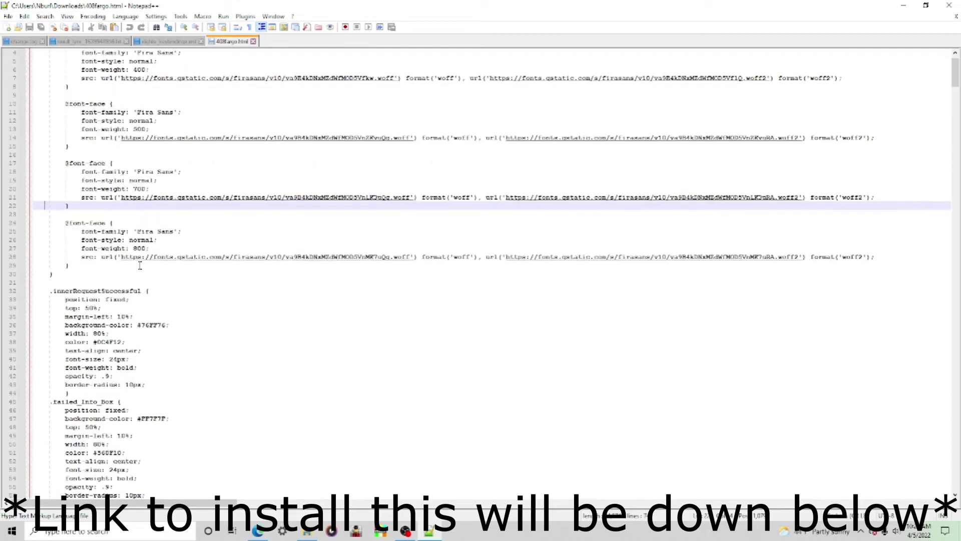
scroll(272, 240, down, 20)
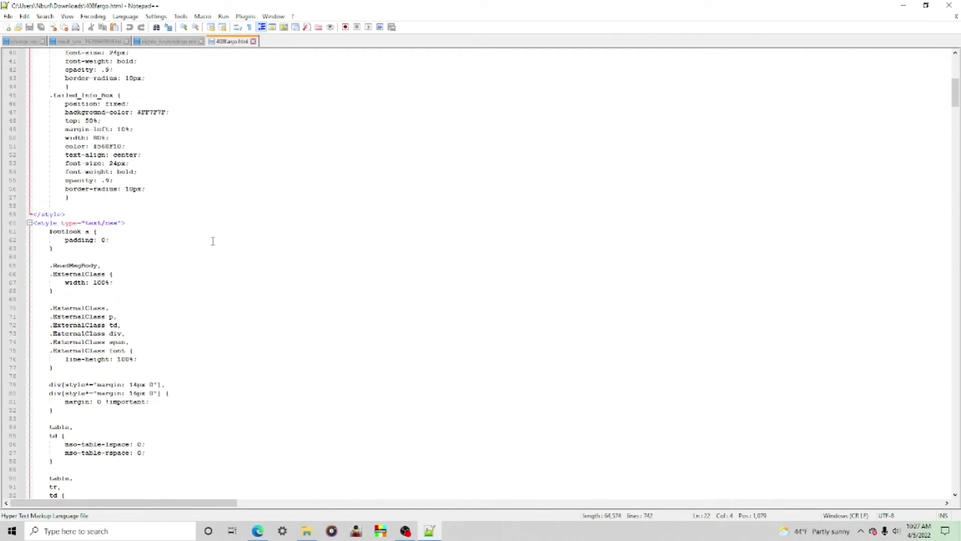
scroll(238, 285, down, 20)
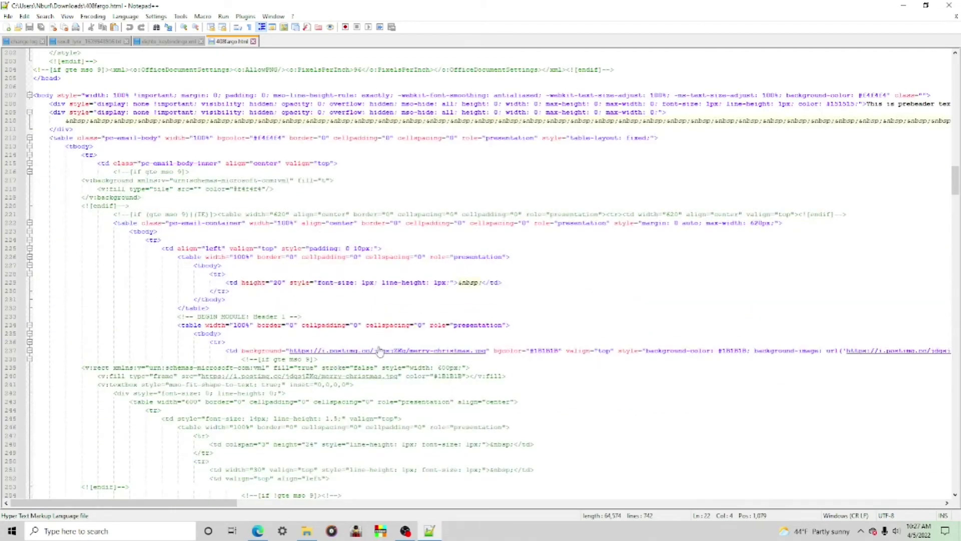
scroll(340, 291, up, 19)
scroll(186, 185, up, 6)
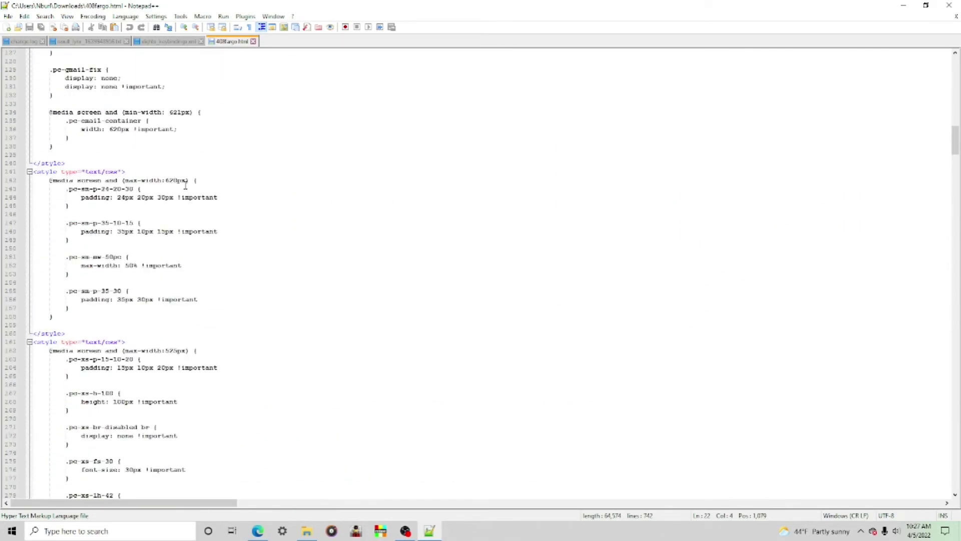
scroll(175, 205, up, 20)
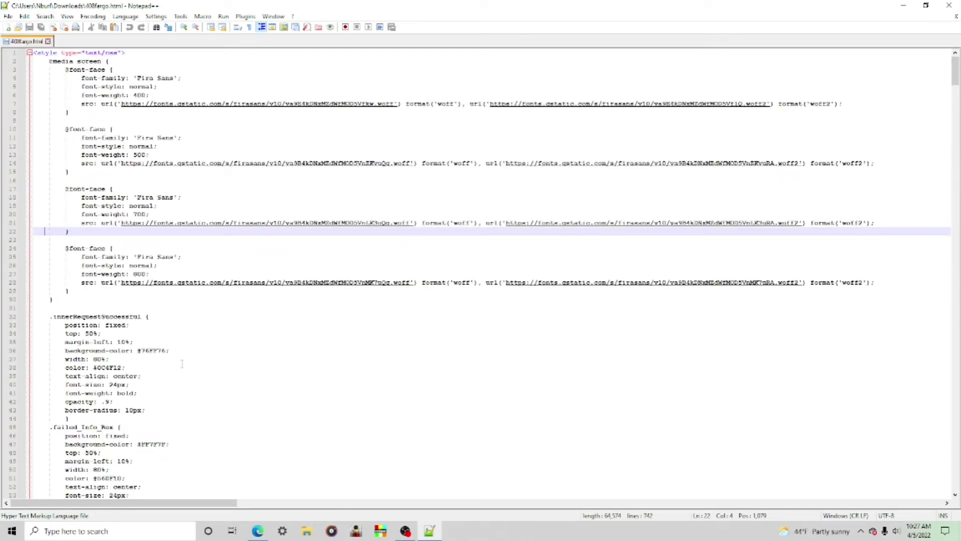
scroll(182, 364, down, 20)
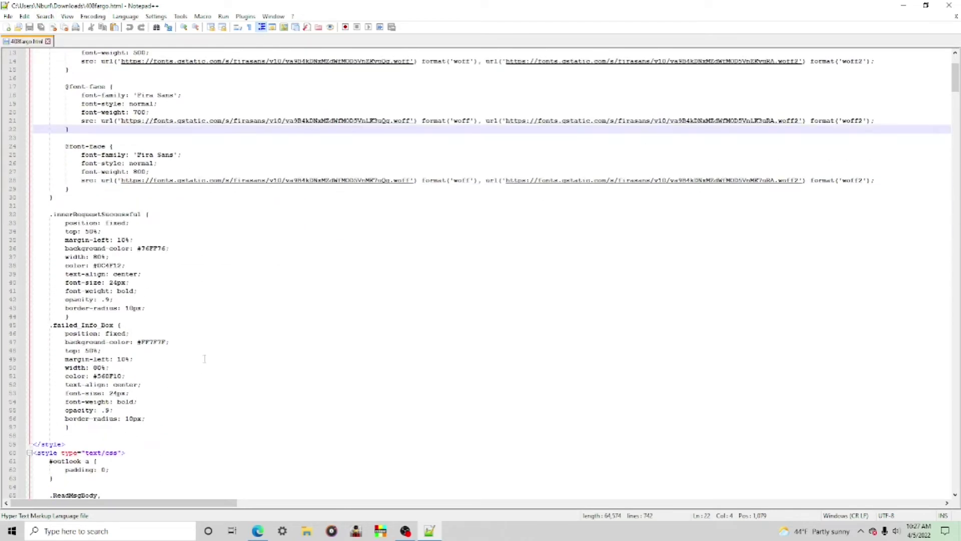
scroll(213, 377, down, 20)
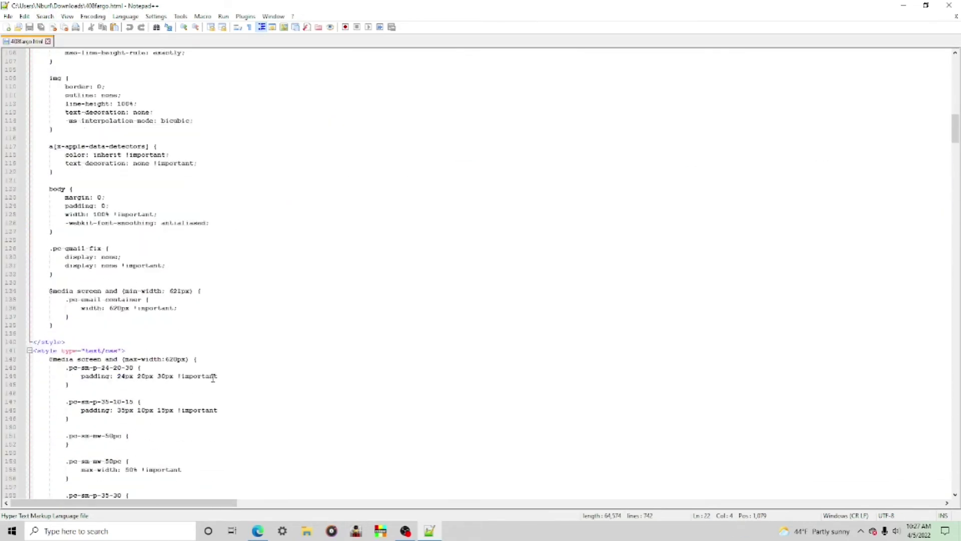
scroll(216, 385, down, 5)
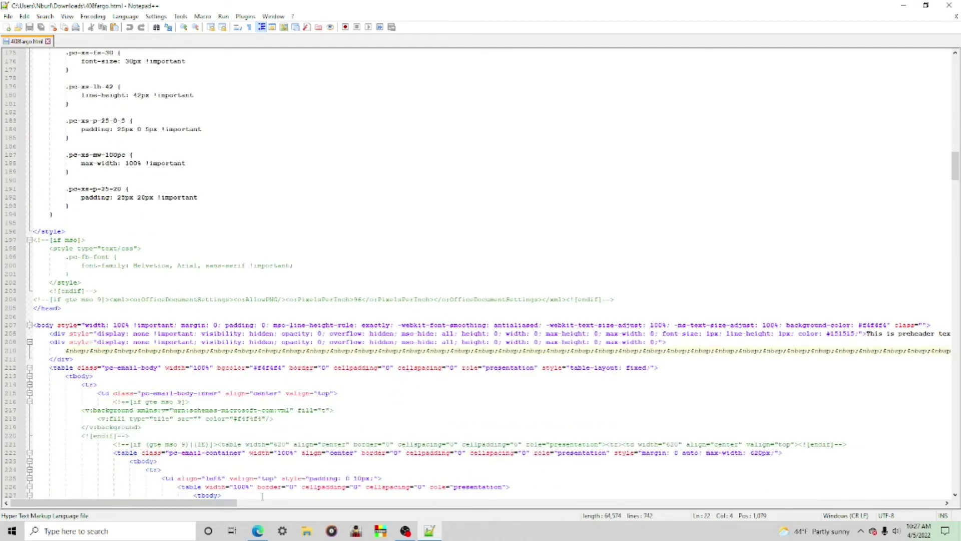
Compare the public viewer page in the browser with the Notepad++ code, locating the welcome heading and thank-you paragraph.
click(257, 531)
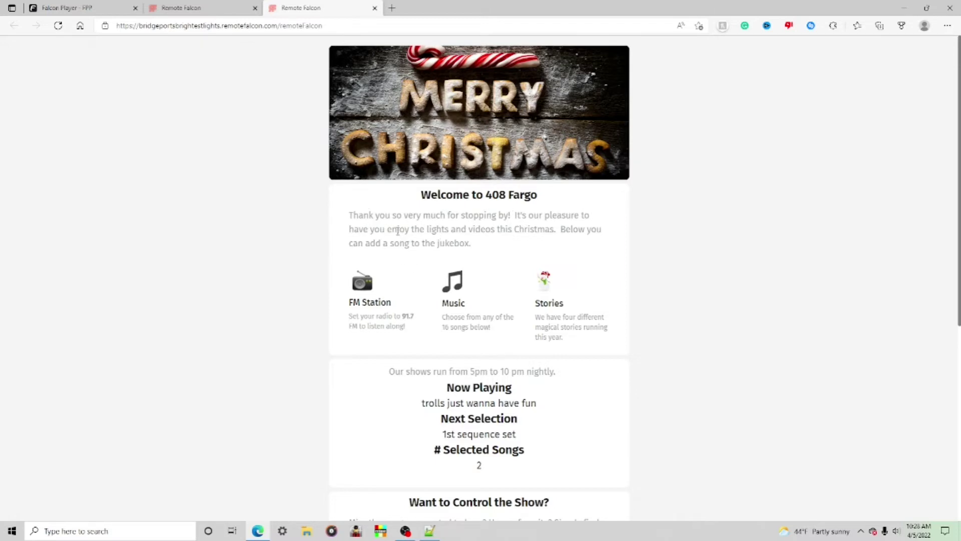
click(432, 533)
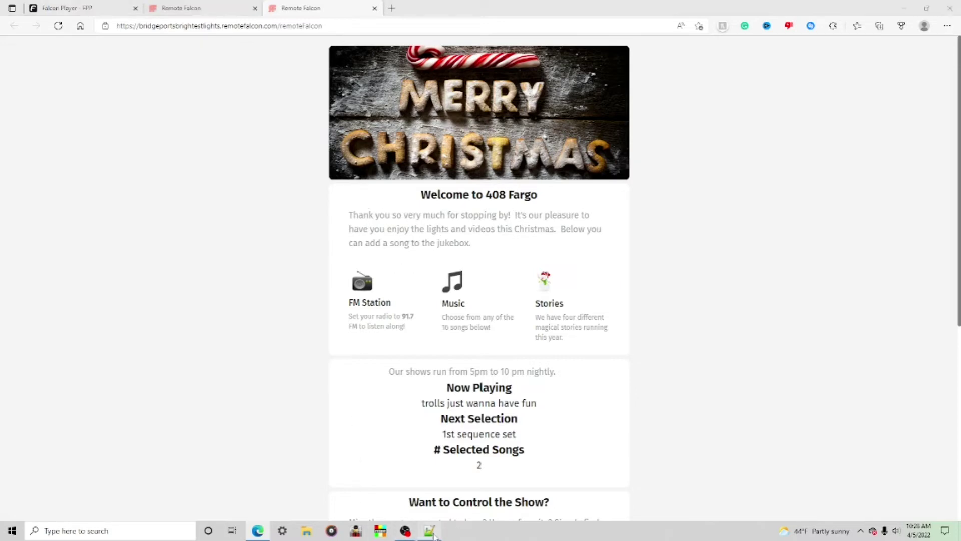
scroll(336, 325, down, 6)
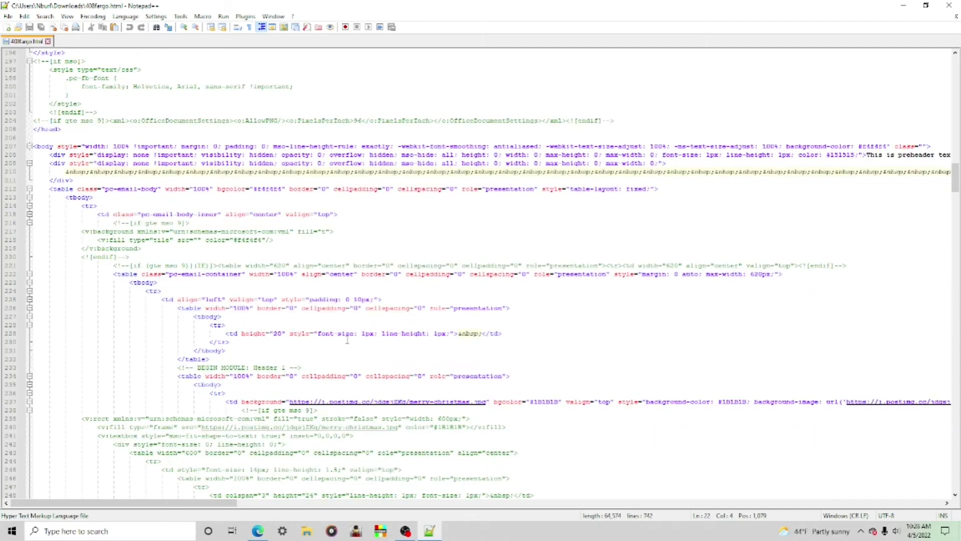
scroll(293, 362, down, 4)
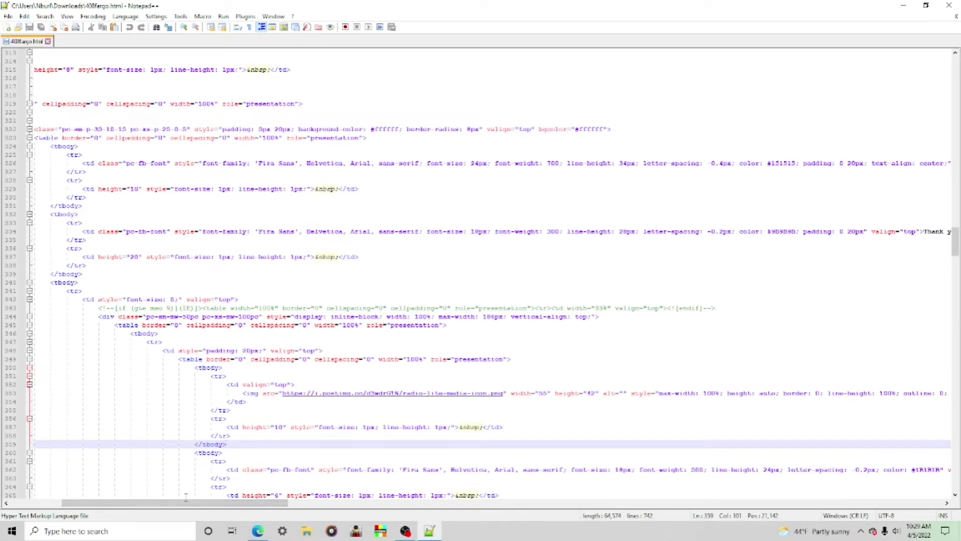
drag(185, 503, 166, 502)
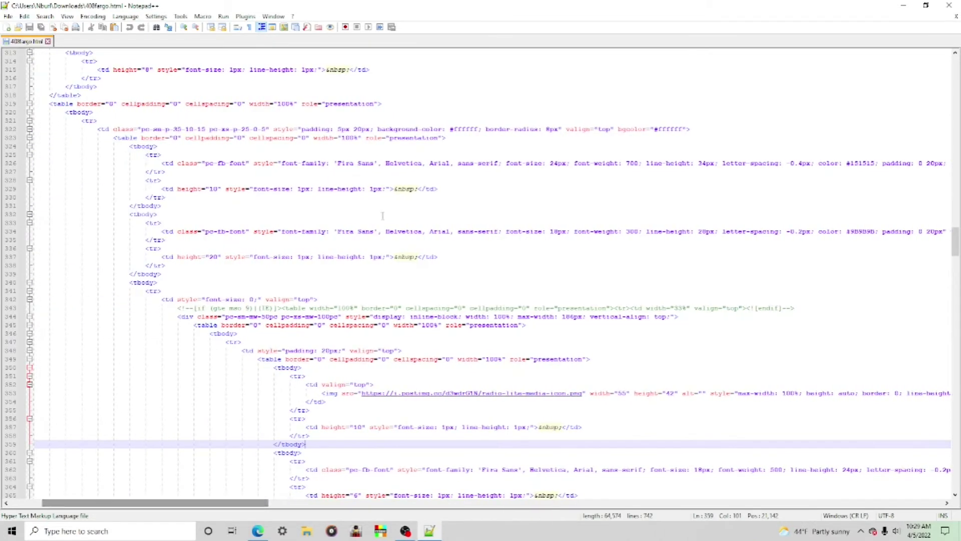
drag(238, 503, 450, 503)
scroll(759, 277, up, 11)
click(736, 342)
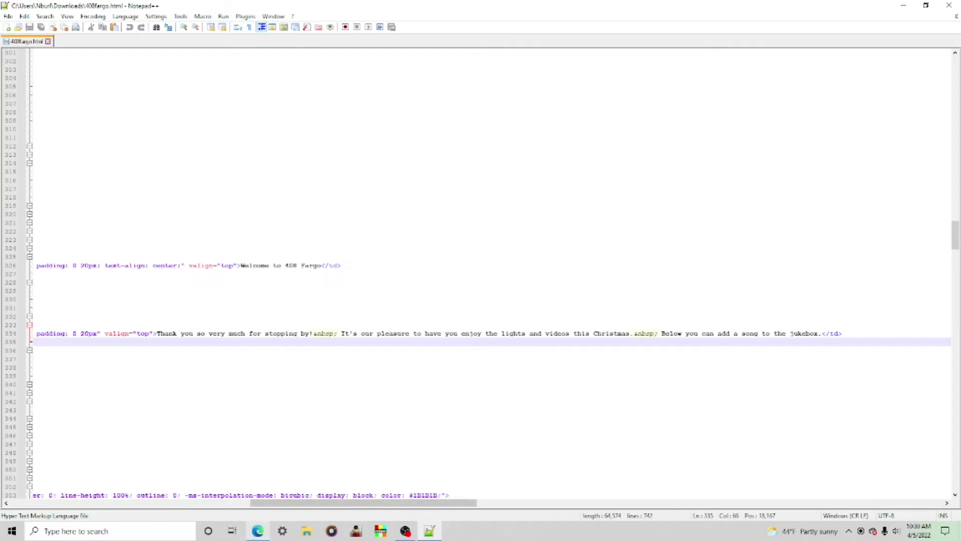
click(180, 384)
scroll(189, 346, left, 1)
scroll(189, 346, down, 1)
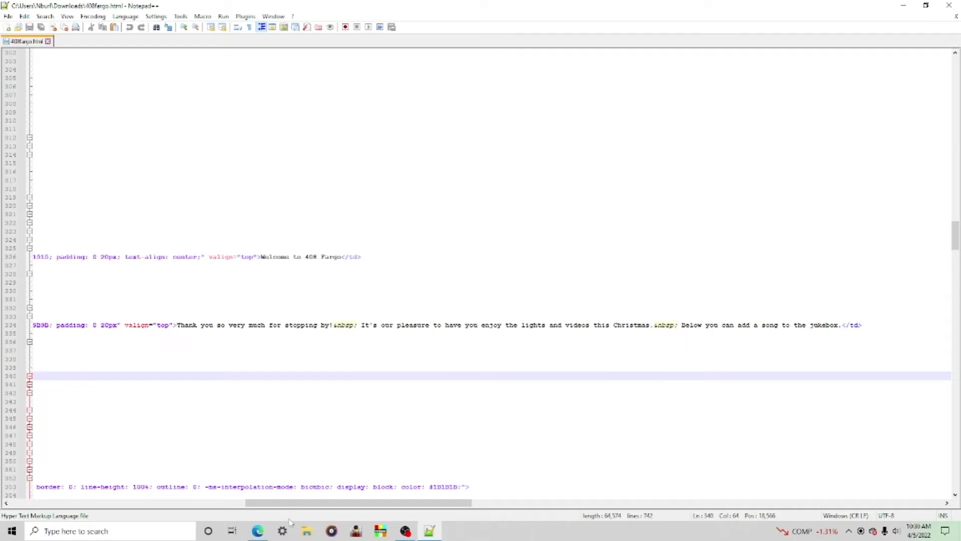
click(258, 531)
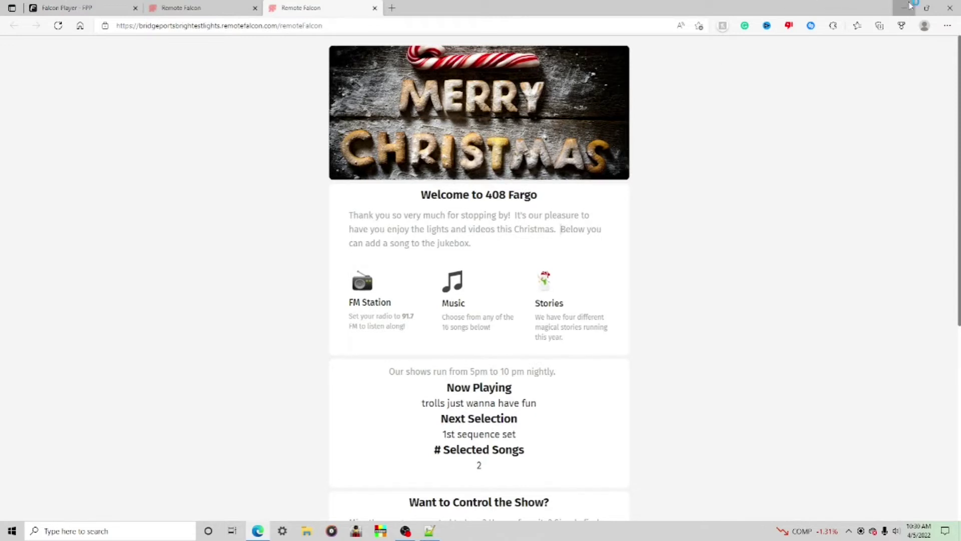
key(alt+Tab)
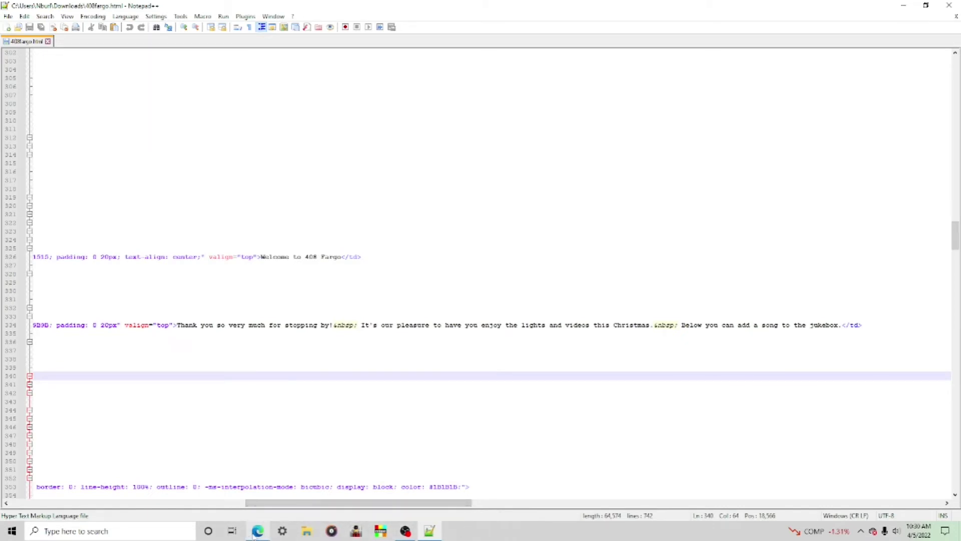
Delete the word "stopping" from the thank-you paragraph in 408fargo.html and save the file.
drag(318, 326, 286, 329)
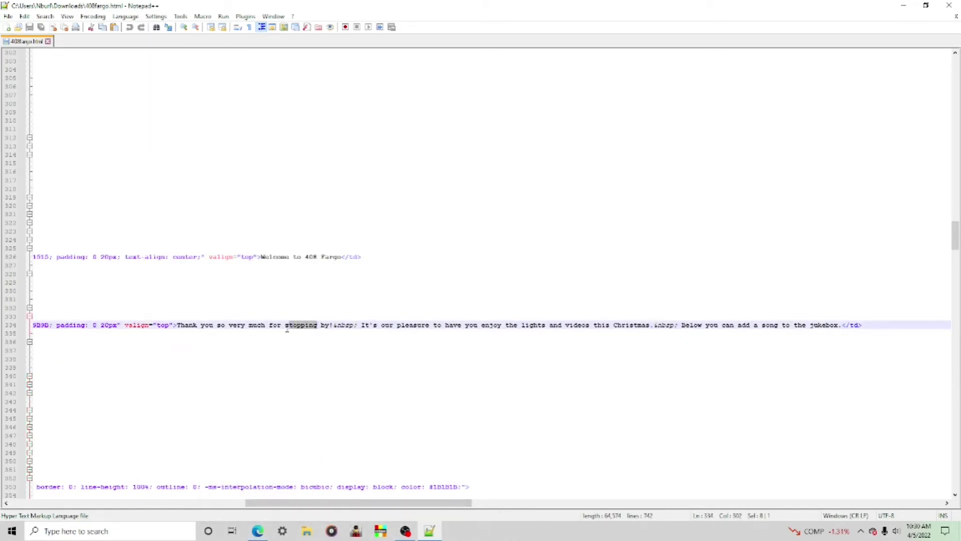
key(BackSpace)
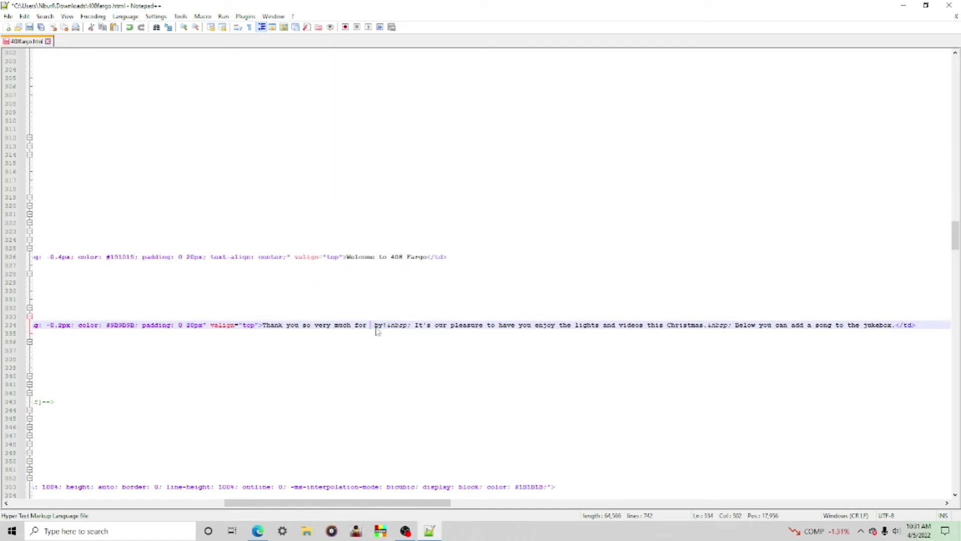
key(BackSpace)
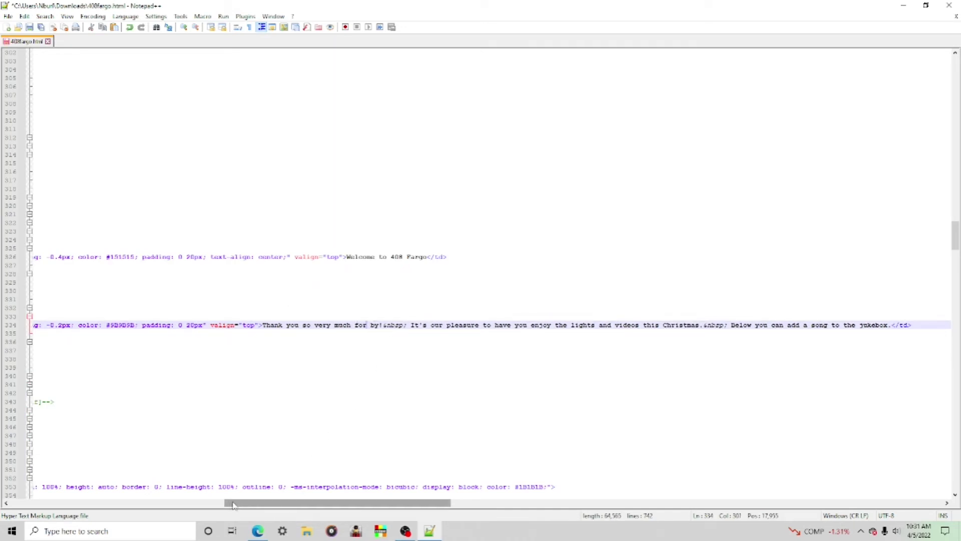
click(9, 16)
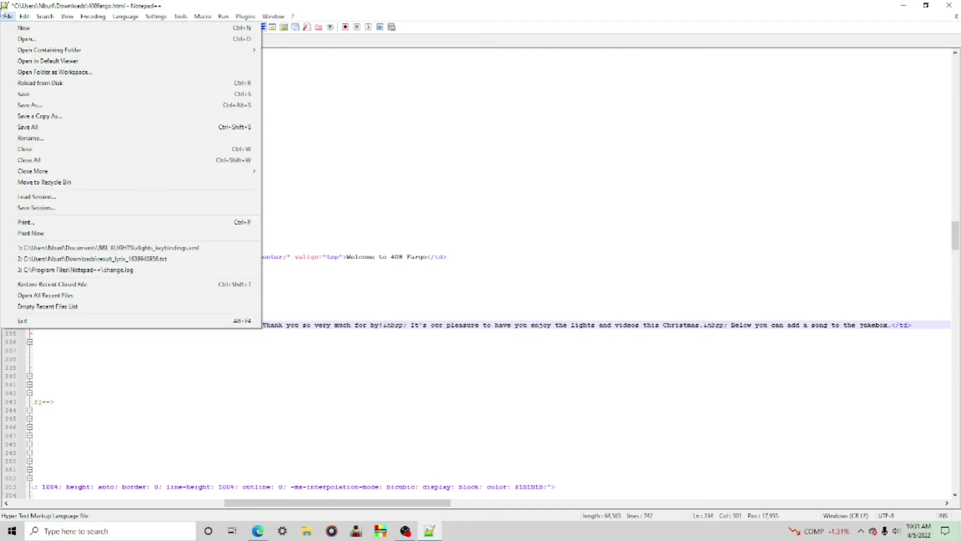
click(30, 93)
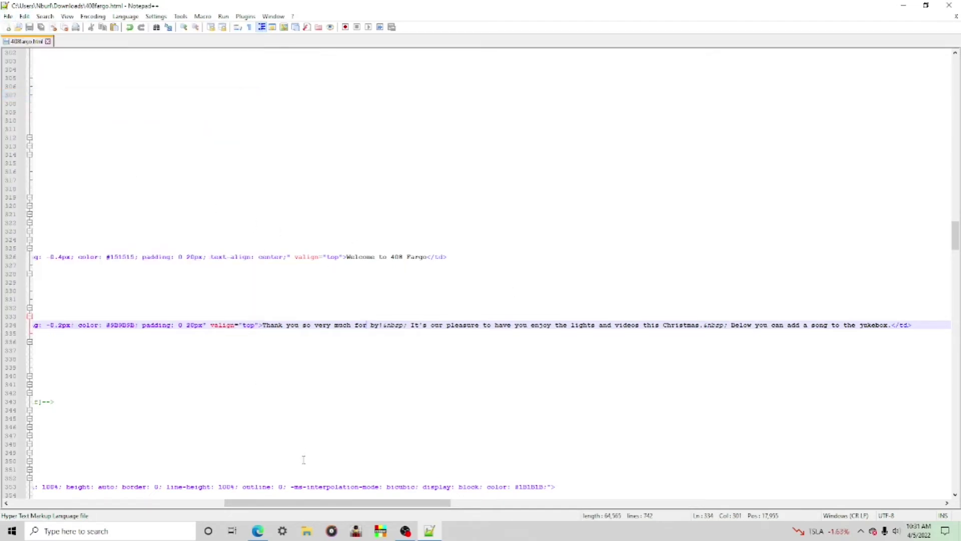
Switch to the browser, upload the edited 408fargo.html as the Remote Falcon viewer page, save the changes, and reload the public viewer page.
click(257, 531)
click(203, 6)
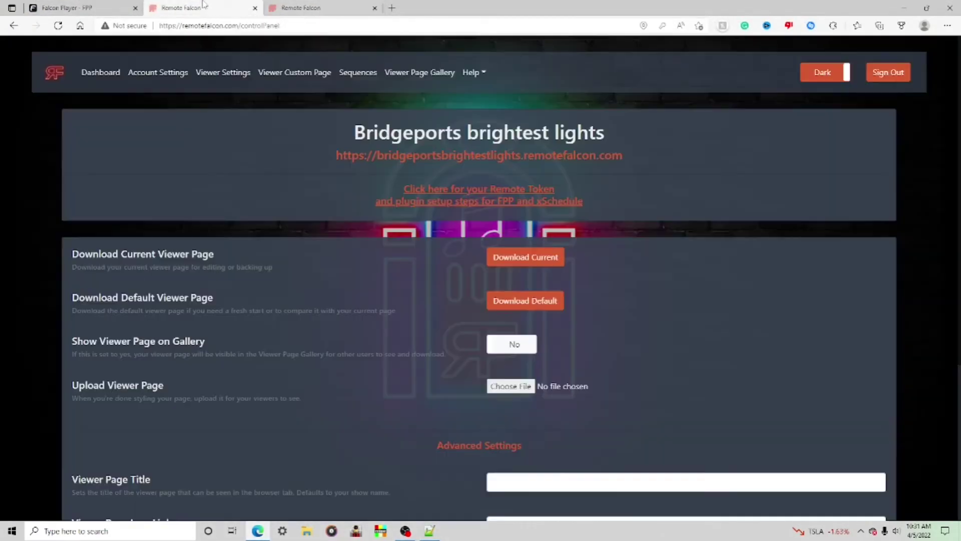
click(509, 386)
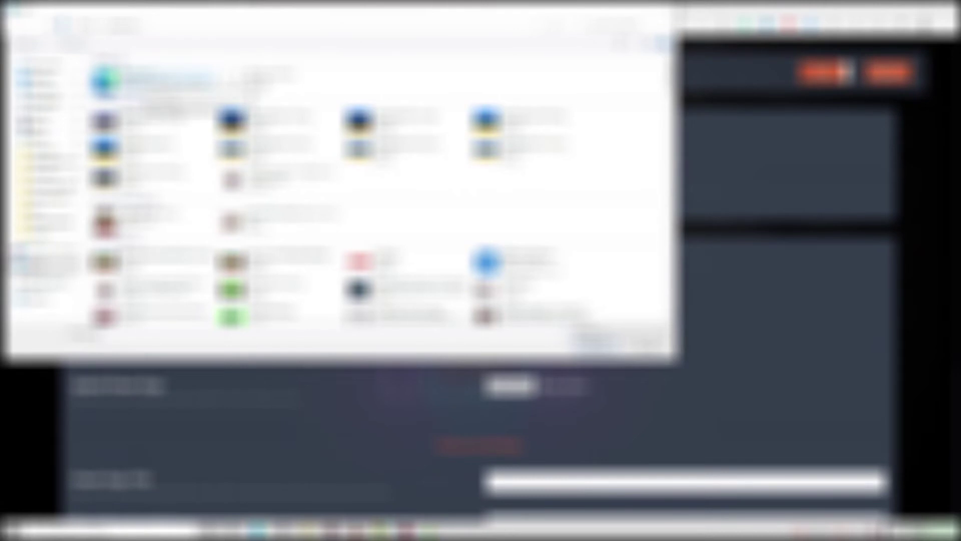
key(Escape)
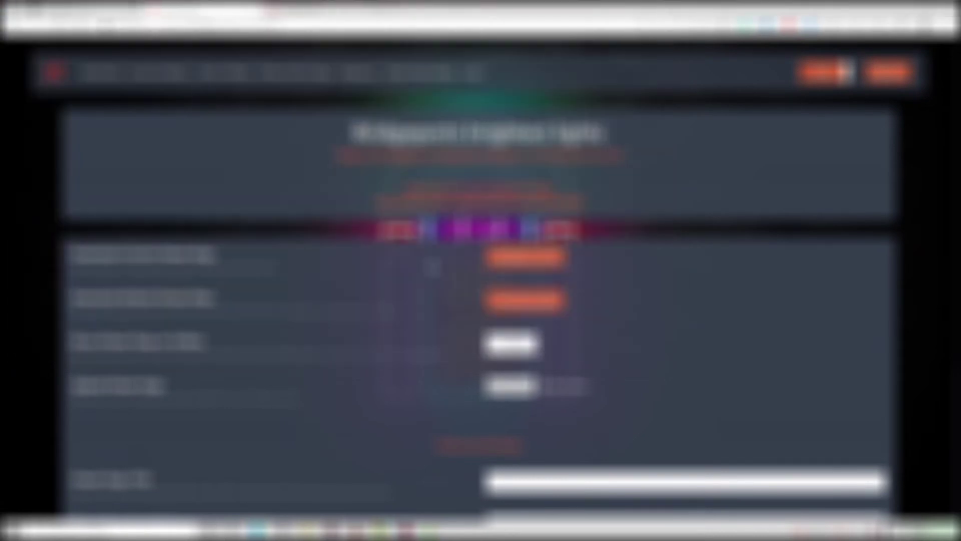
scroll(521, 331, down, 5)
scroll(35, 121, up, 5)
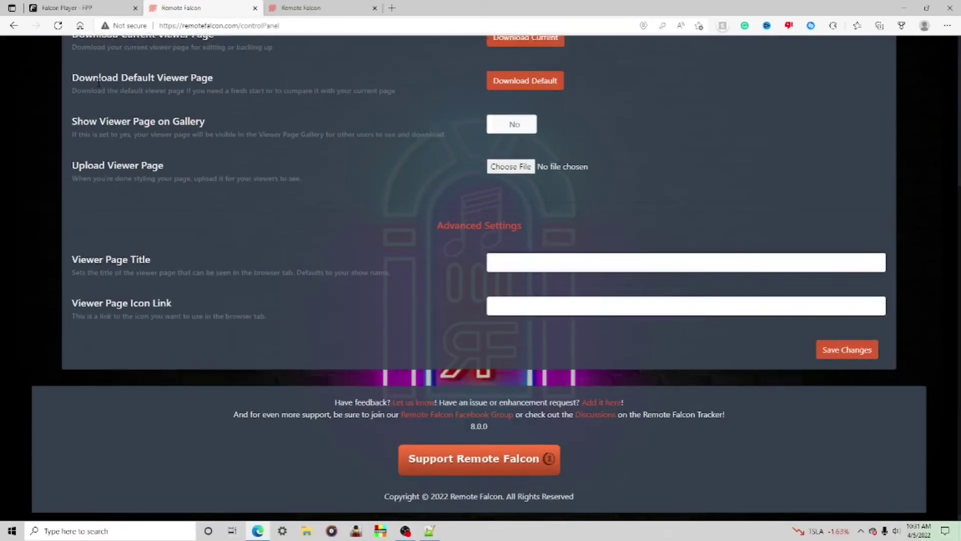
scroll(34, 120, down, 5)
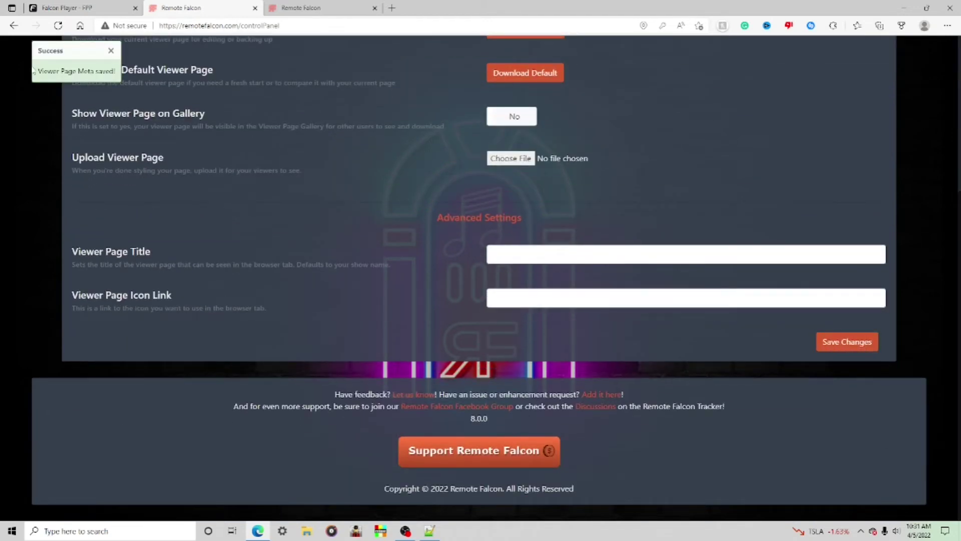
click(305, 6)
click(59, 28)
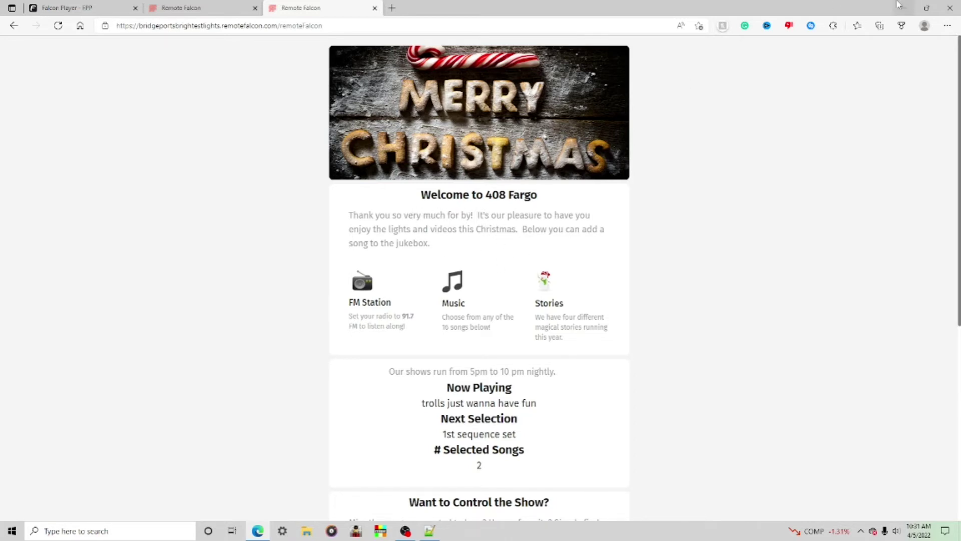
Find the thank-you paragraph's color code in Notepad++, and copy the black code #000000 from the hex color picker page in the browser.
click(901, 7)
click(454, 376)
drag(271, 503, 417, 502)
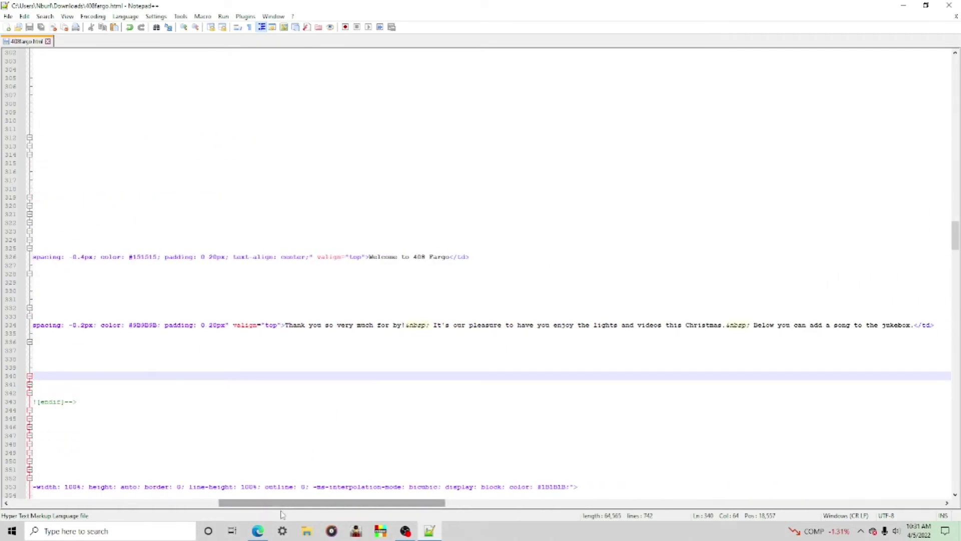
drag(270, 504, 166, 519)
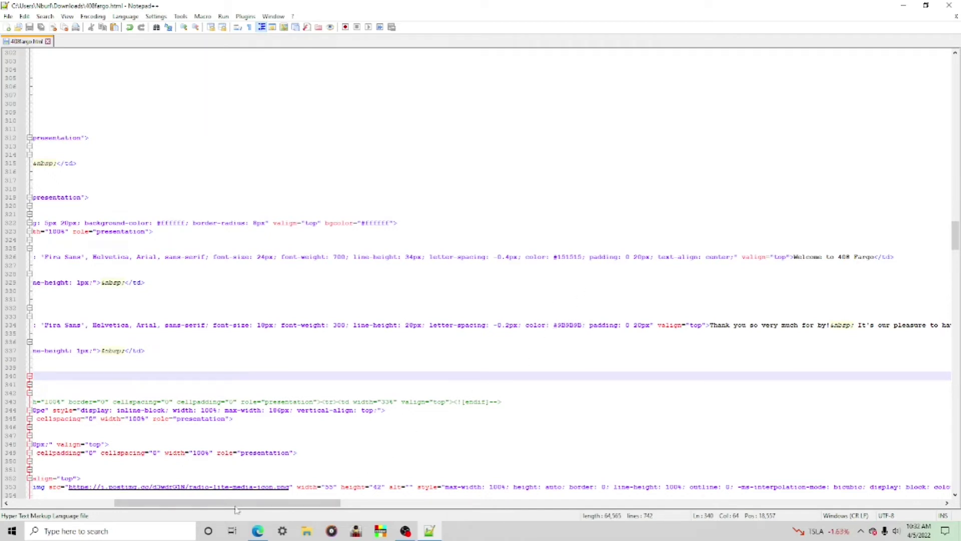
click(255, 535)
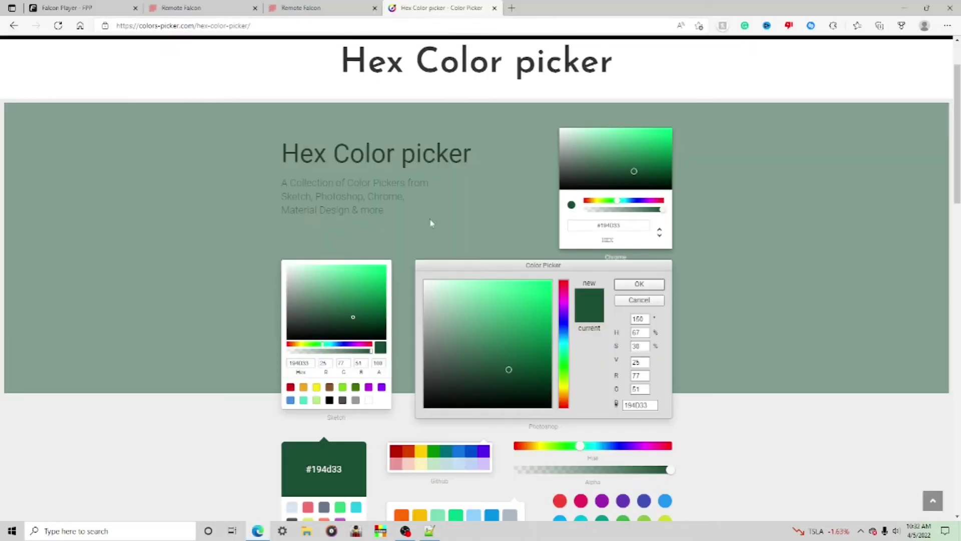
mouse_move(506, 368)
mouse_down()
mouse_move(489, 354)
mouse_move(522, 317)
mouse_move(519, 388)
mouse_up()
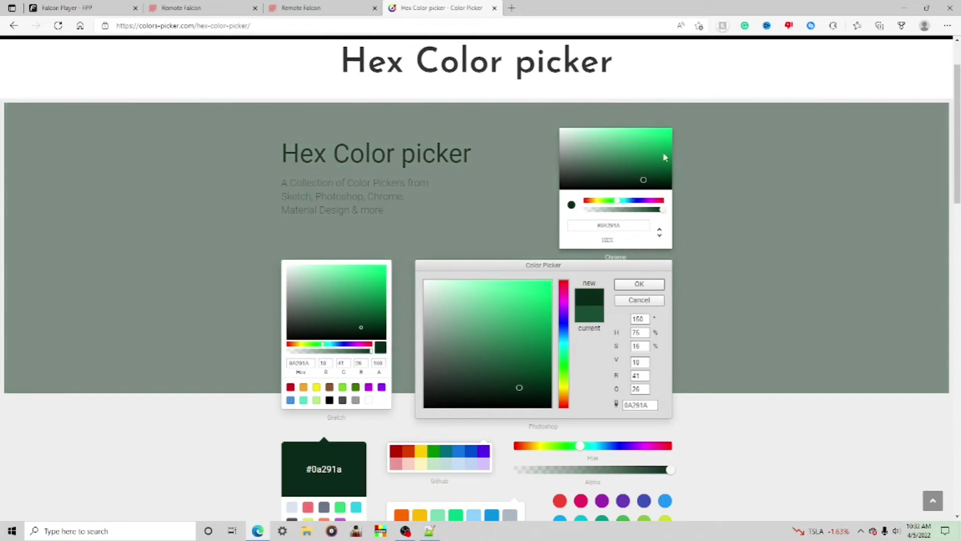
mouse_move(665, 157)
mouse_down()
mouse_move(625, 157)
mouse_move(641, 149)
mouse_move(601, 175)
mouse_move(629, 176)
mouse_move(561, 192)
mouse_up()
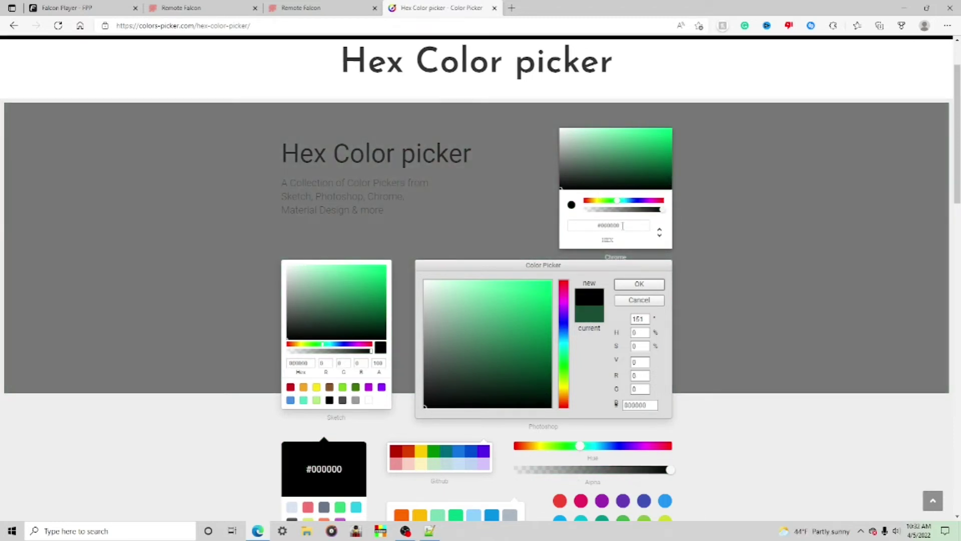
click(623, 225)
drag(608, 225, 597, 226)
right_click(601, 212)
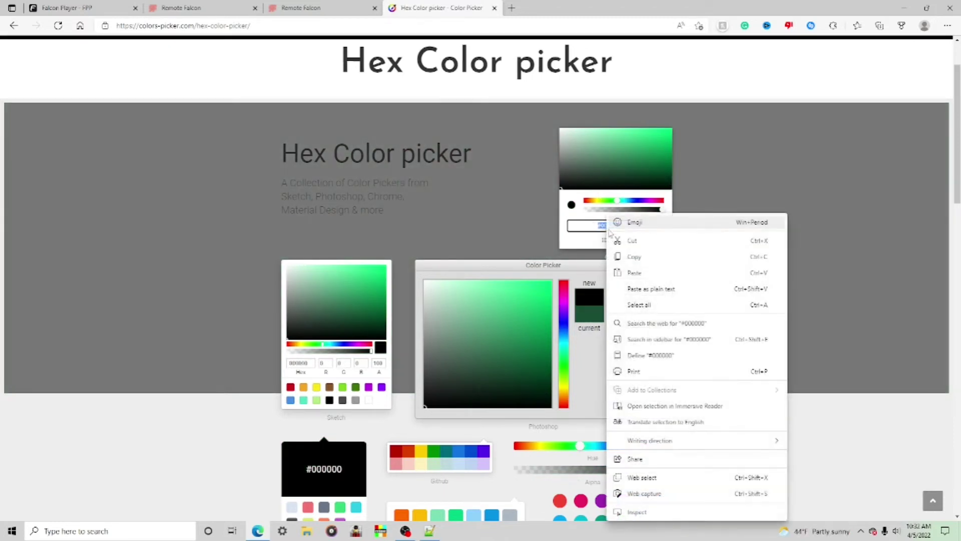
click(635, 253)
Replace the thank-you paragraph's text color in 408fargo.html with #000000 in Notepad++ and save the file.
click(904, 7)
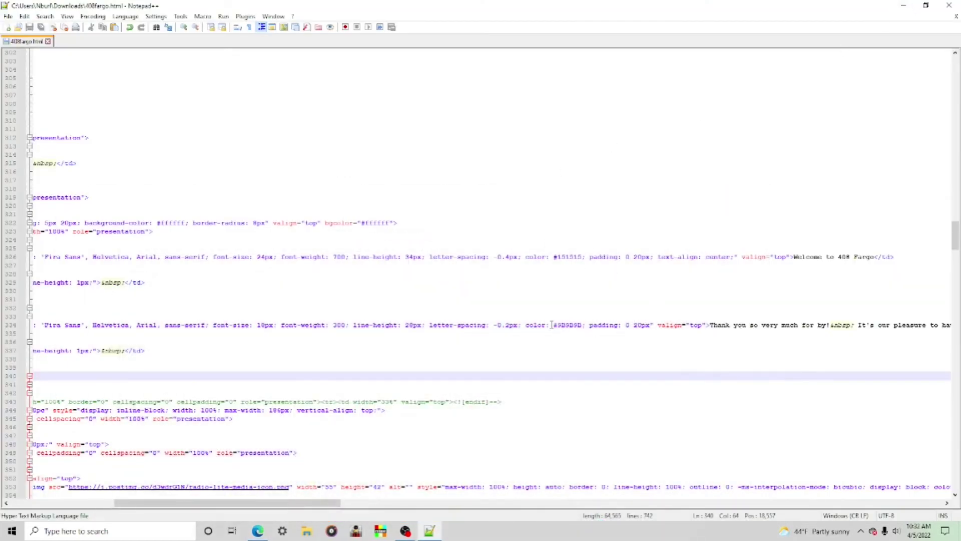
drag(552, 325, 584, 325)
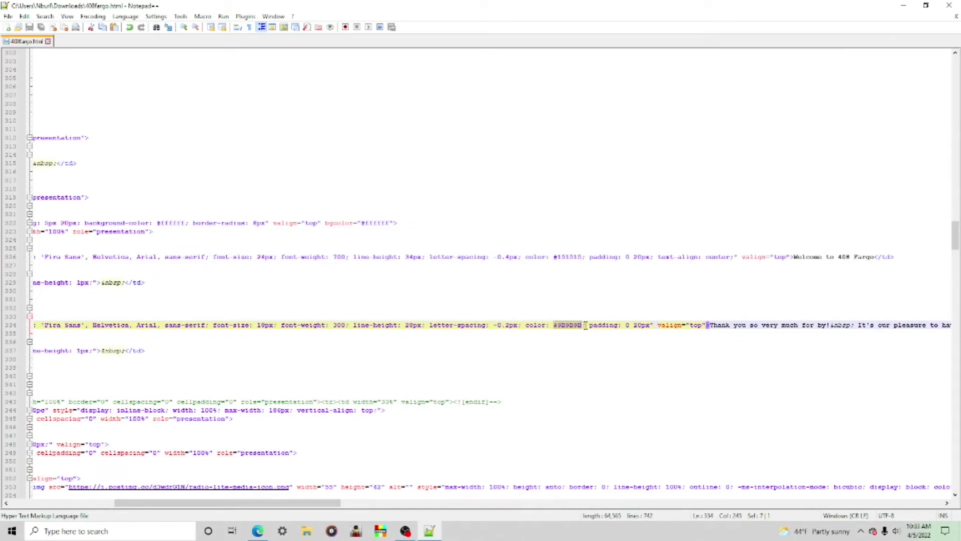
key(BackSpace)
key(ctrl+v)
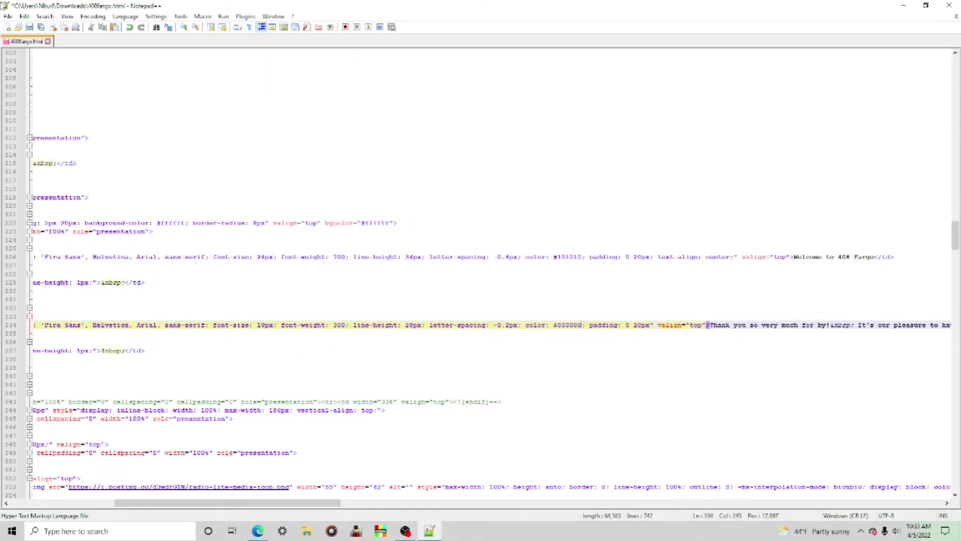
click(30, 27)
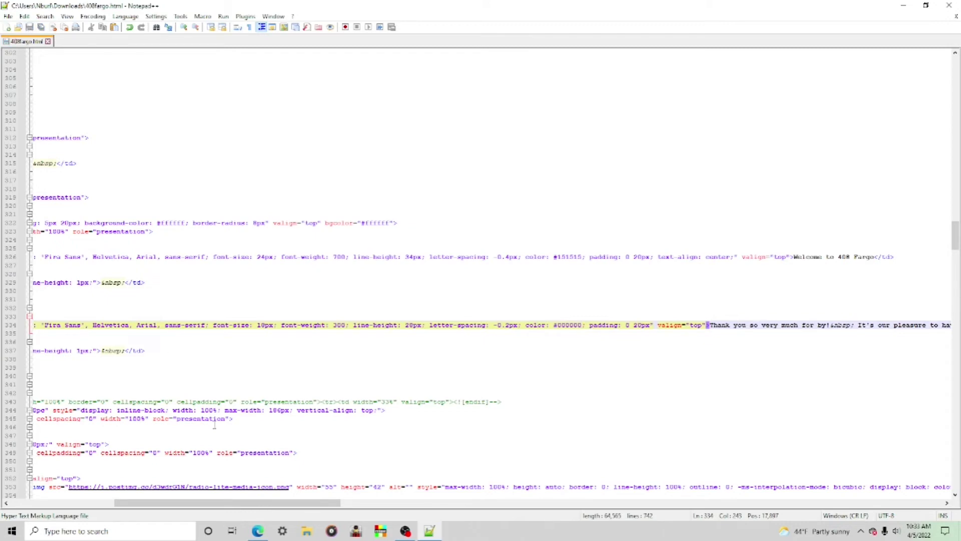
Upload the recolored 408fargo.html as the viewer page in the Remote Falcon control panel in the browser.
click(257, 530)
click(218, 6)
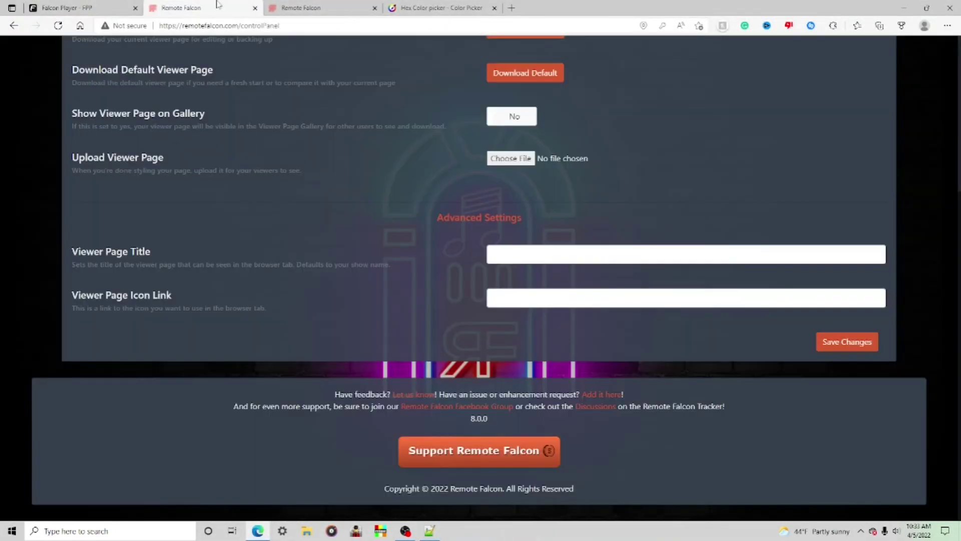
click(510, 158)
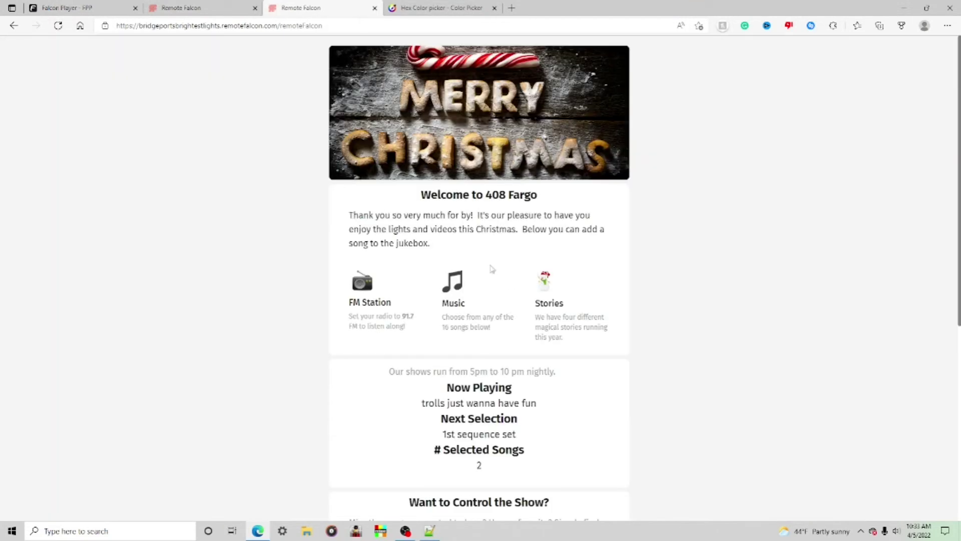
Look through the sections of the public viewer page and check the header background image link in Notepad++.
scroll(448, 240, down, 6)
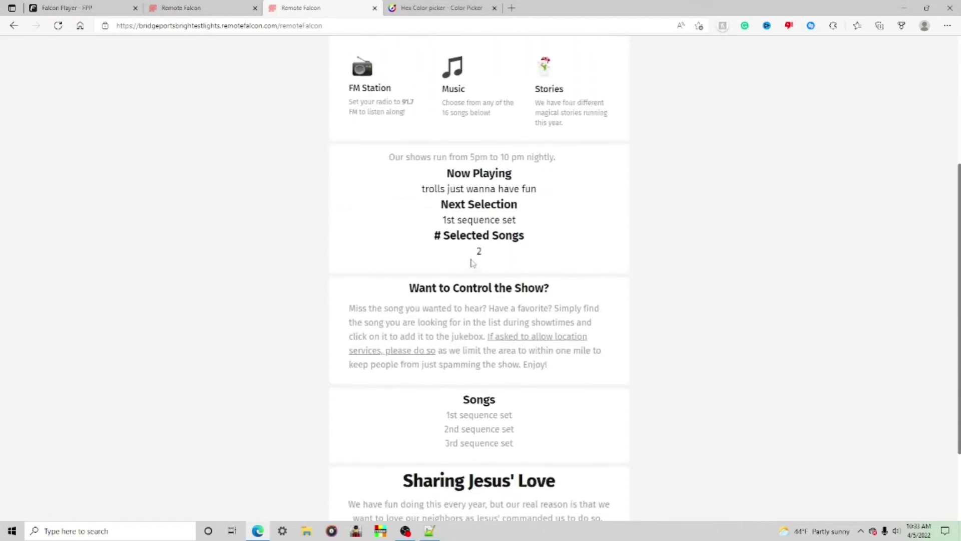
scroll(609, 360, up, 6)
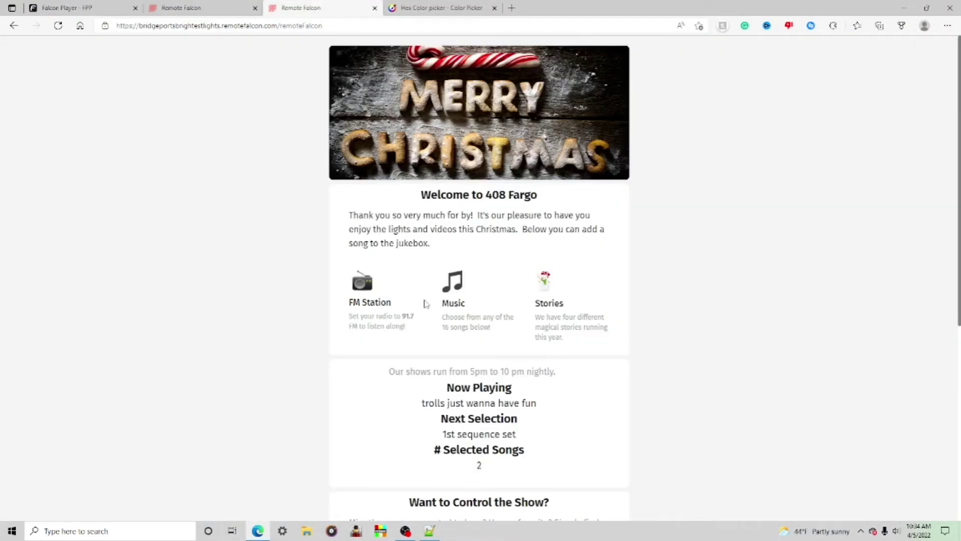
scroll(310, 265, down, 4)
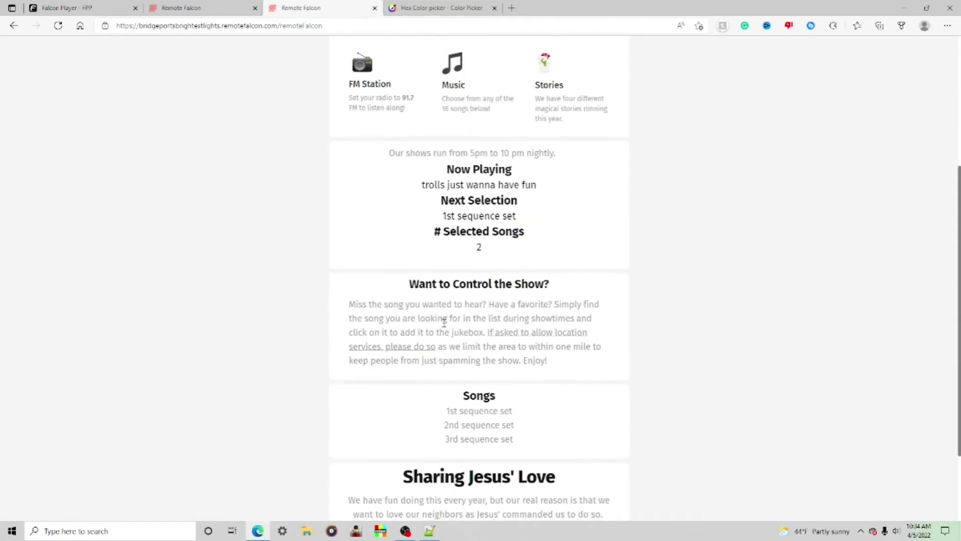
scroll(427, 399, up, 4)
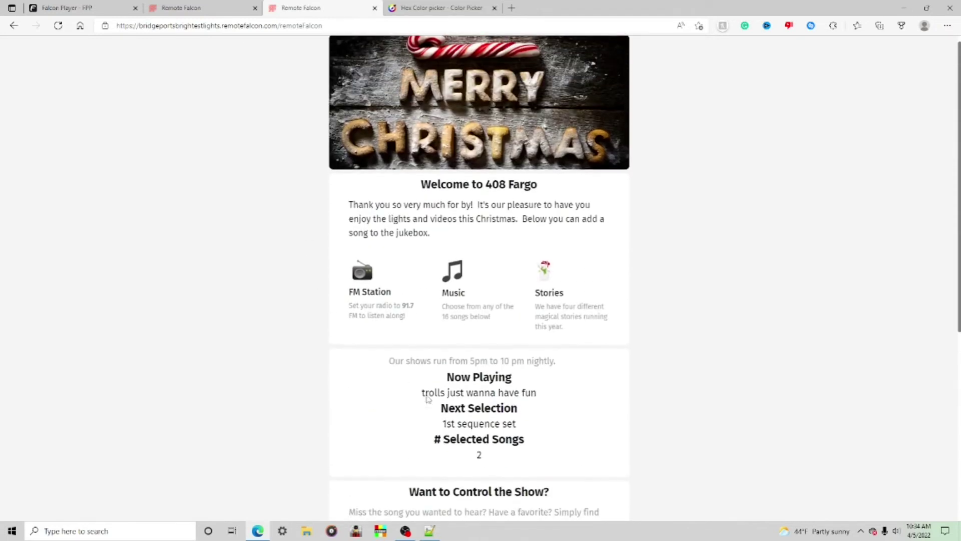
scroll(383, 244, down, 4)
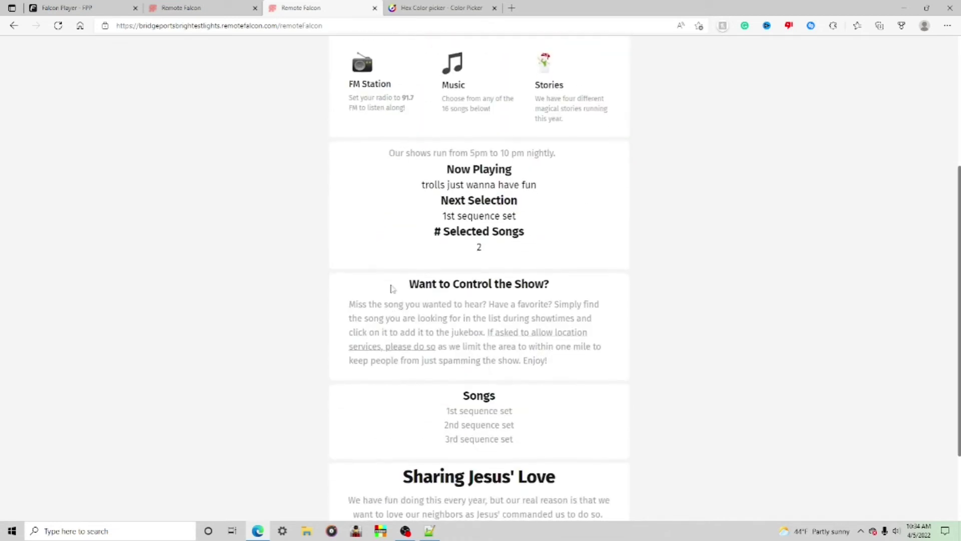
scroll(383, 244, up, 3)
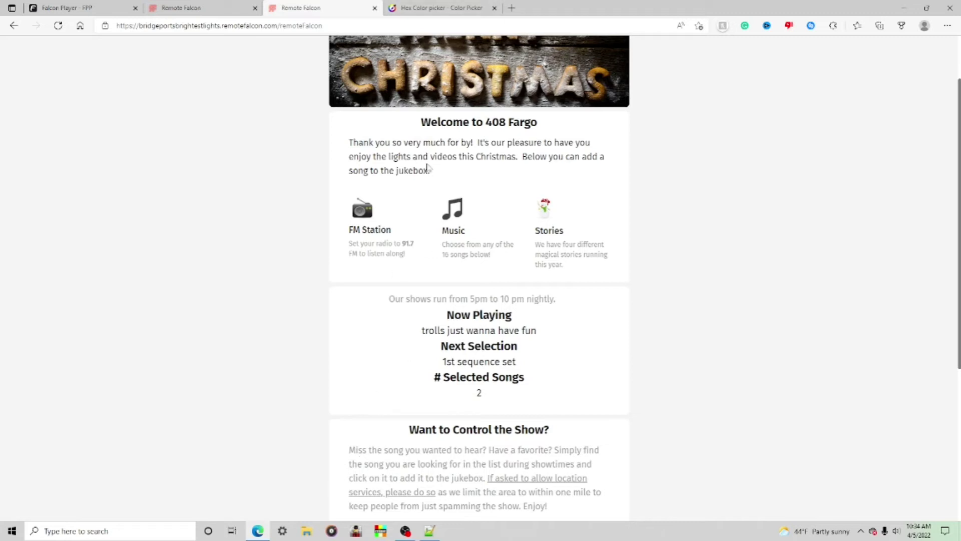
scroll(514, 100, up, 2)
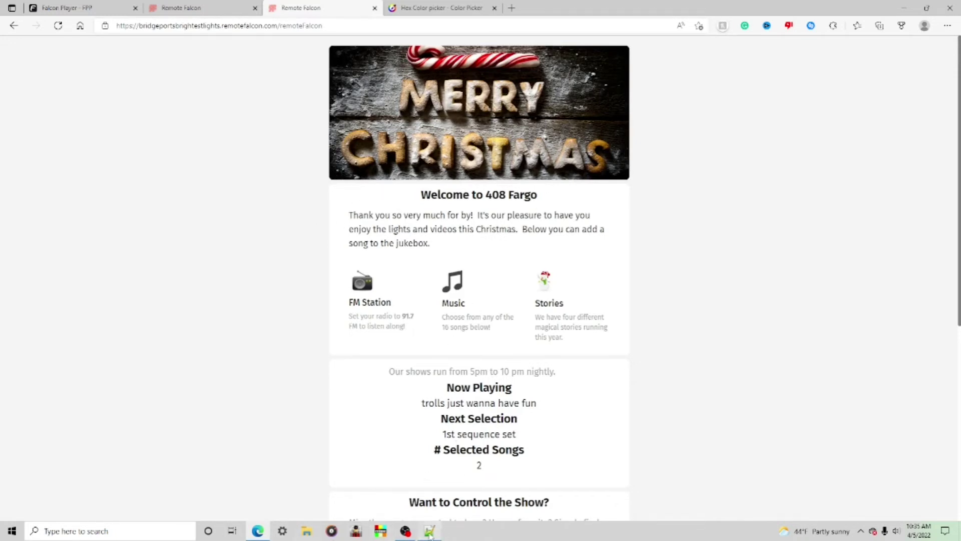
click(429, 530)
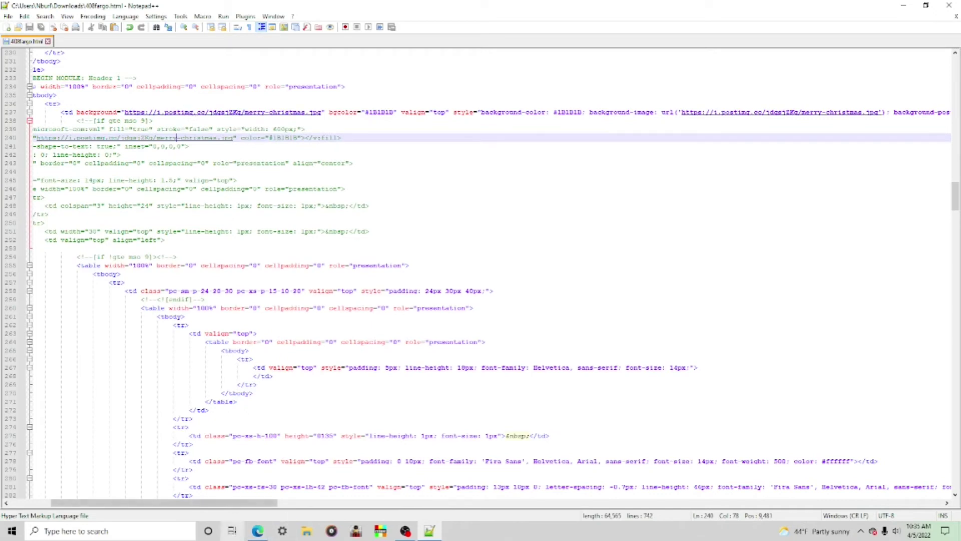
Open imgbb.com in the browser and choose the light display photo from the computer as the image to upload.
click(264, 527)
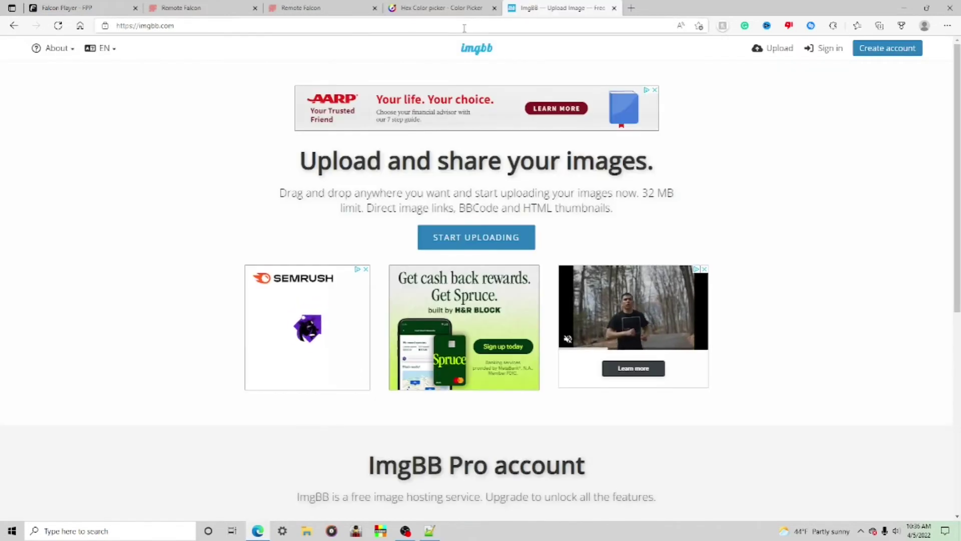
scroll(747, 97, down, 6)
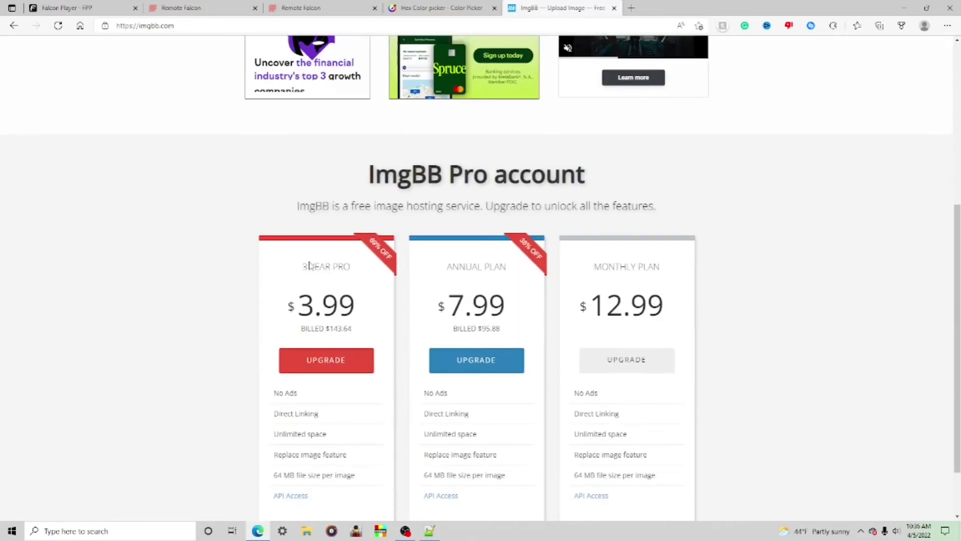
scroll(622, 244, up, 6)
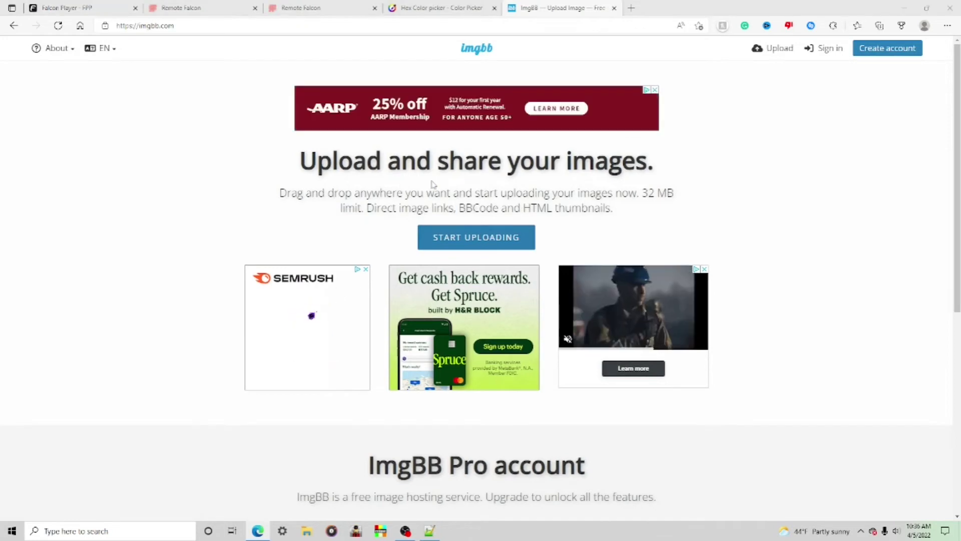
click(487, 241)
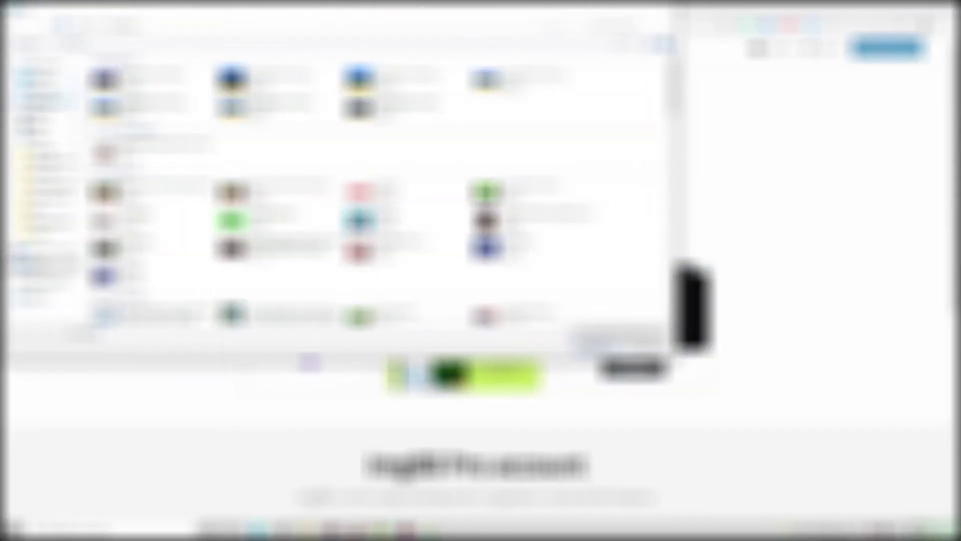
click(44, 114)
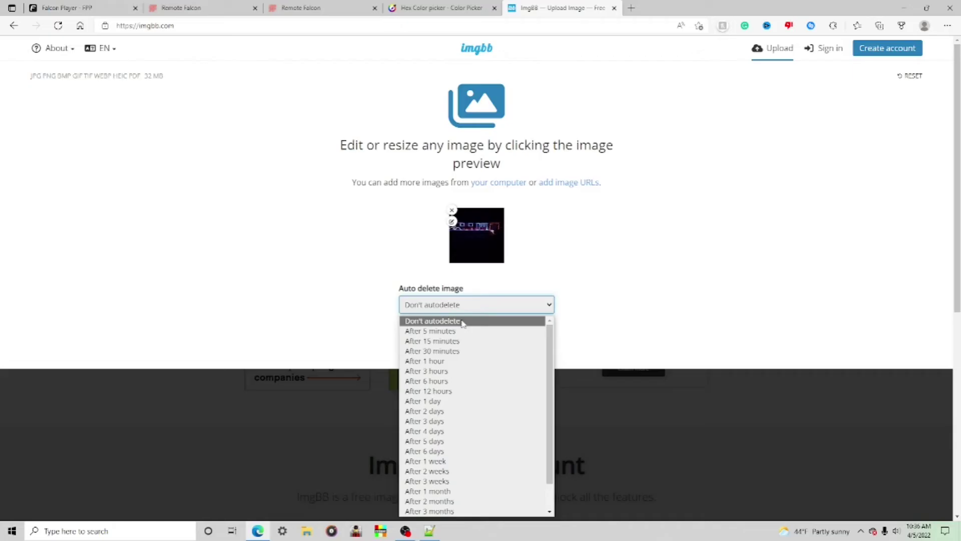
Go through the auto-delete periods for the photo and set the option to Don't autodelete.
click(461, 323)
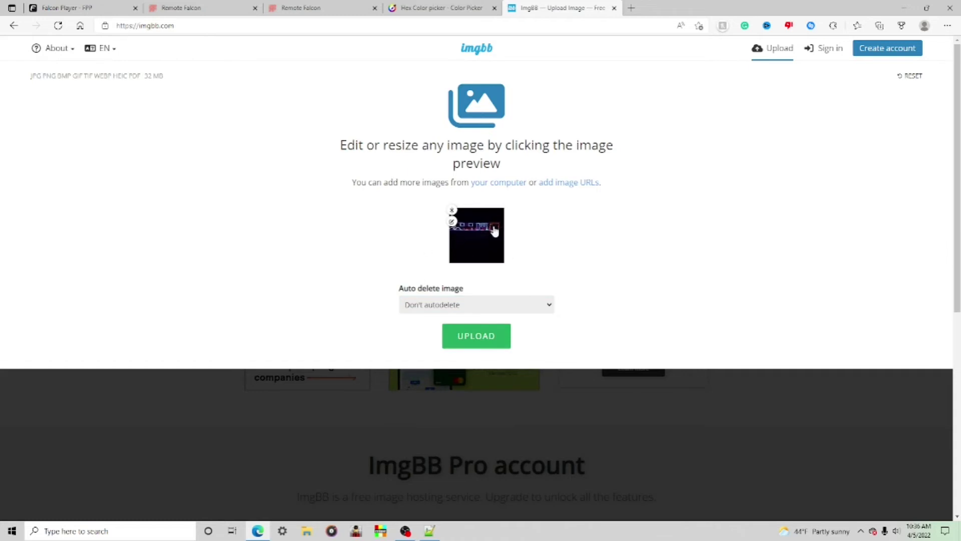
click(444, 306)
scroll(453, 340, down, 1)
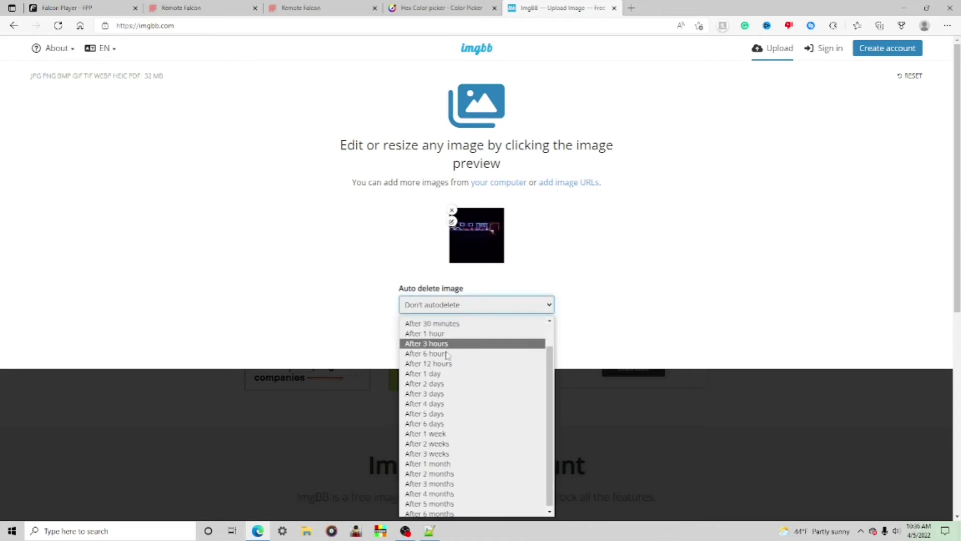
scroll(457, 451, up, 3)
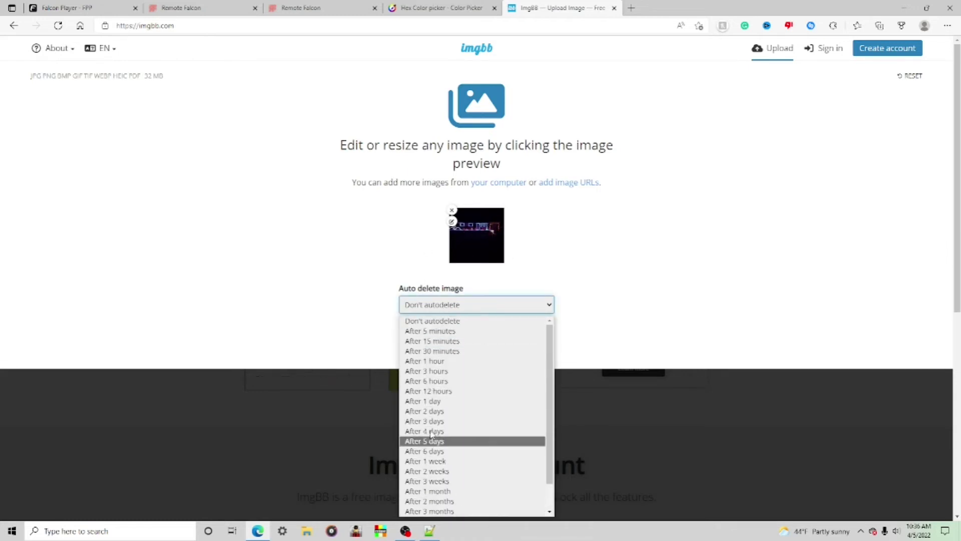
click(432, 320)
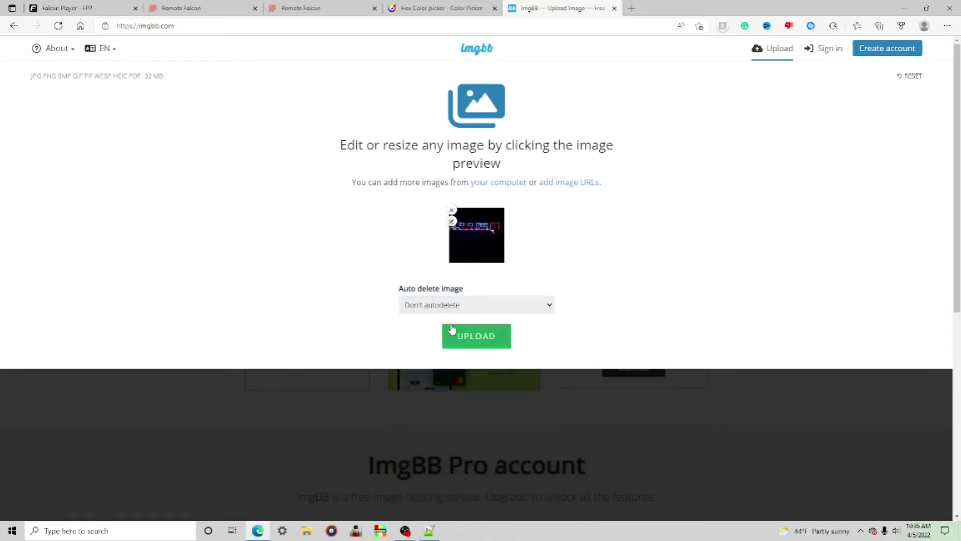
Upload the light display photo to imgbb and copy its viewer link.
click(484, 336)
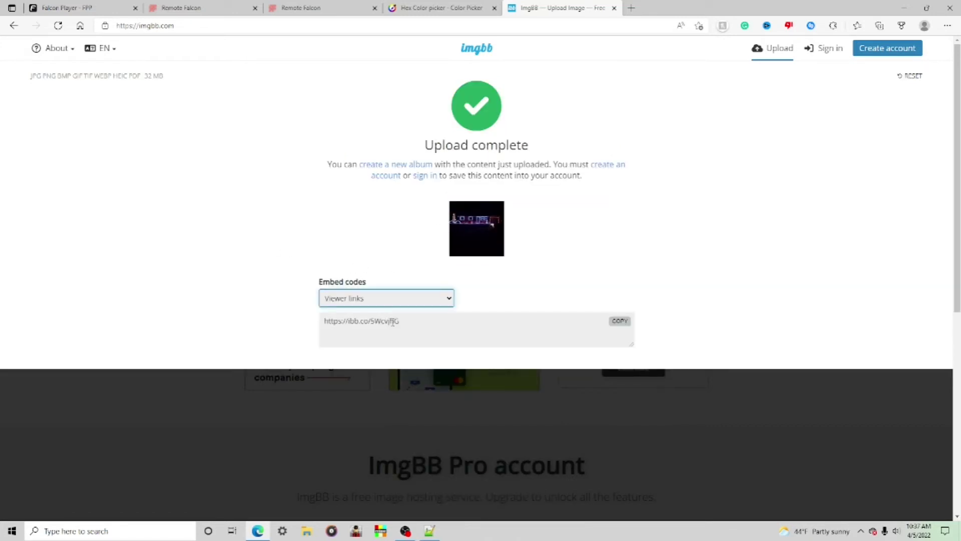
click(617, 325)
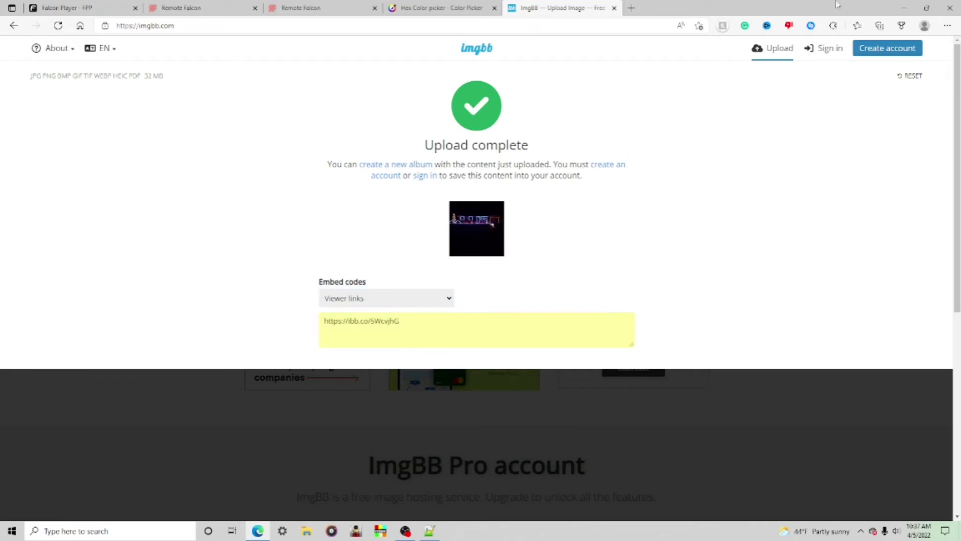
click(903, 7)
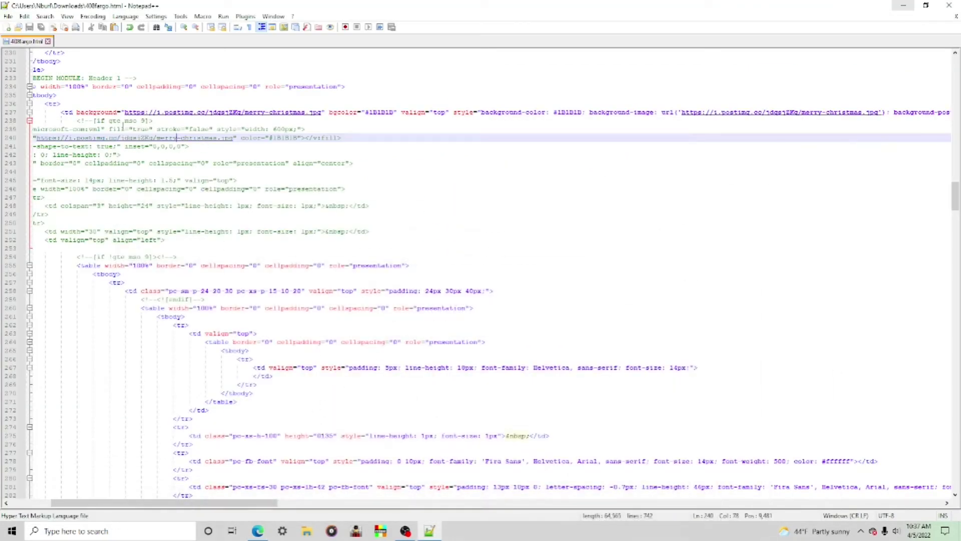
Try replacing the merry-christmas.jpg link in the header fill code on line 240 of 408fargo.html with the copied imgbb link in Notepad++.
click(257, 531)
click(310, 8)
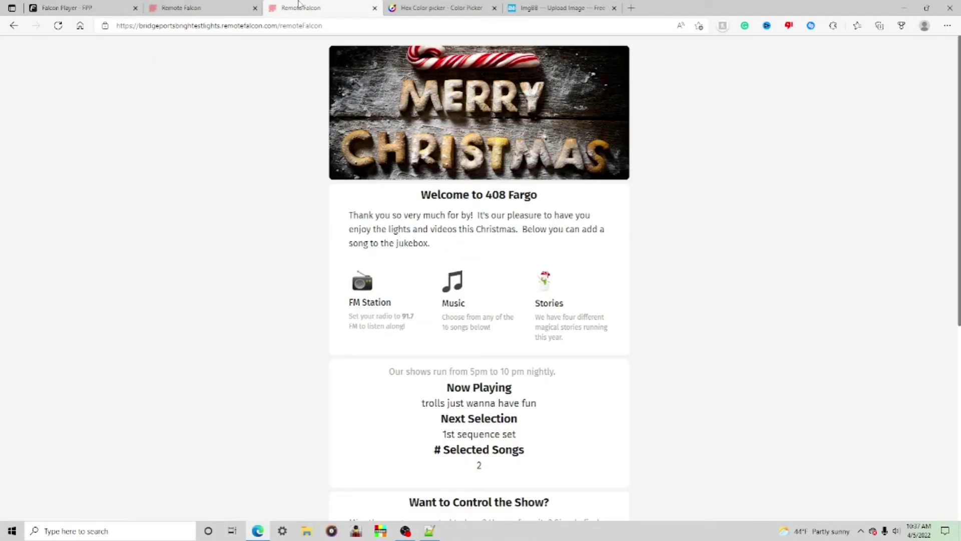
click(908, 6)
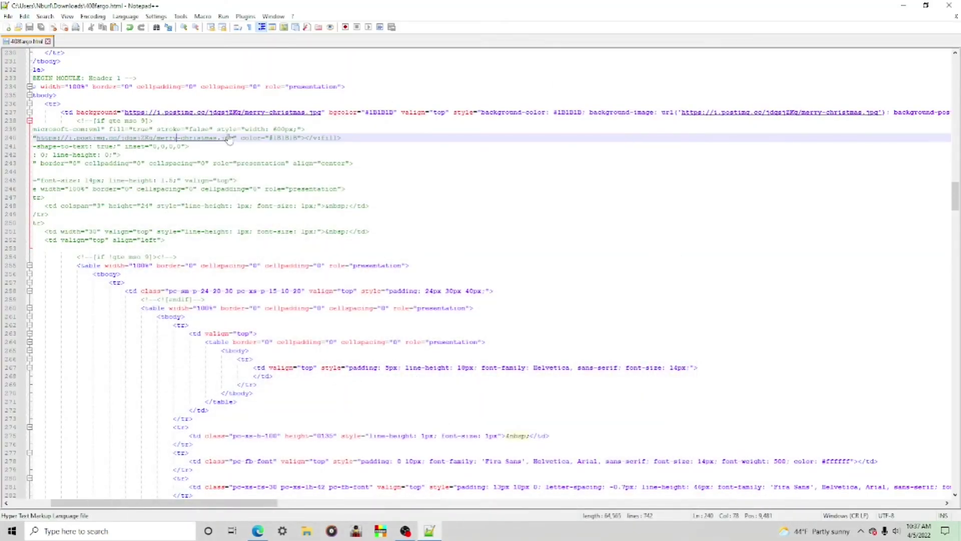
drag(234, 137, 36, 138)
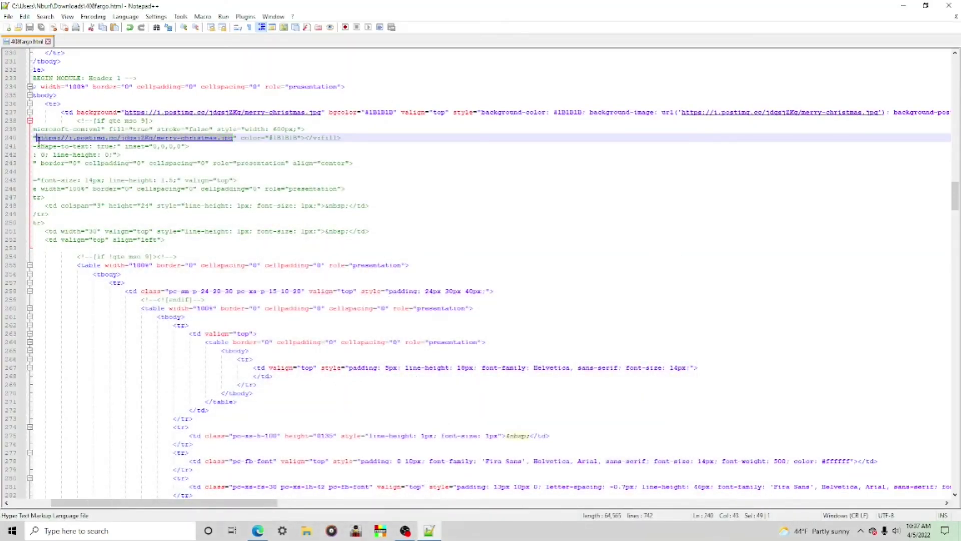
key(ctrl+v)
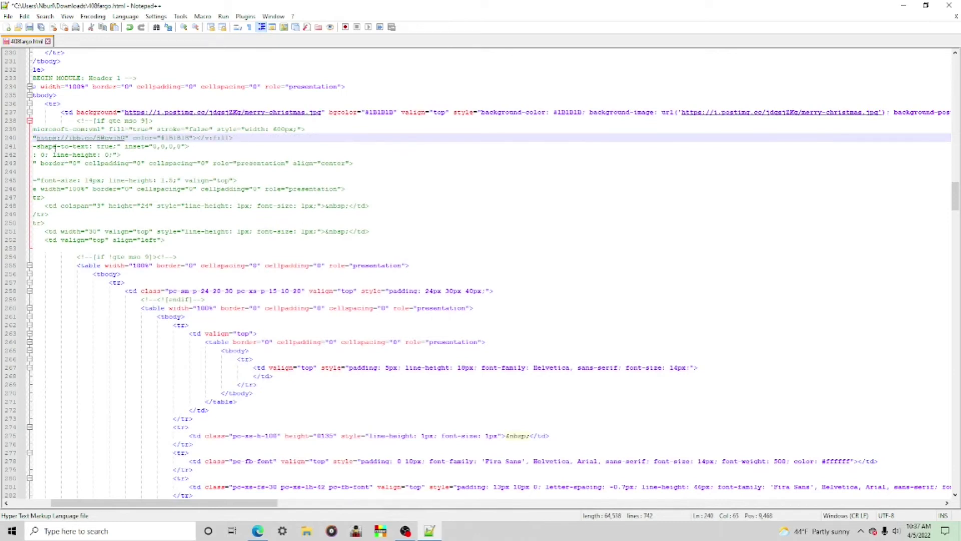
click(126, 146)
Reload the public viewer page in the browser and check the header image and the sections beneath it.
key(alt+Tab)
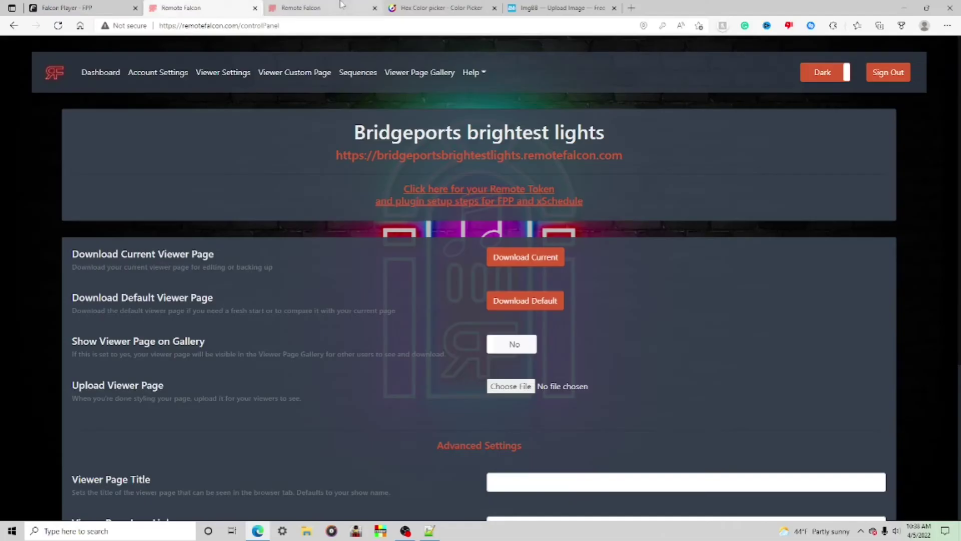
click(326, 9)
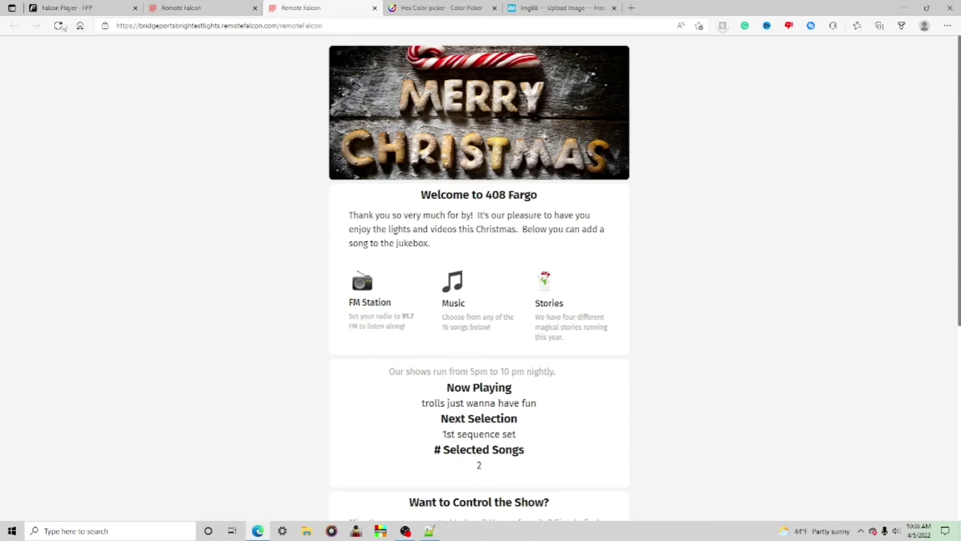
click(58, 25)
scroll(368, 242, down, 6)
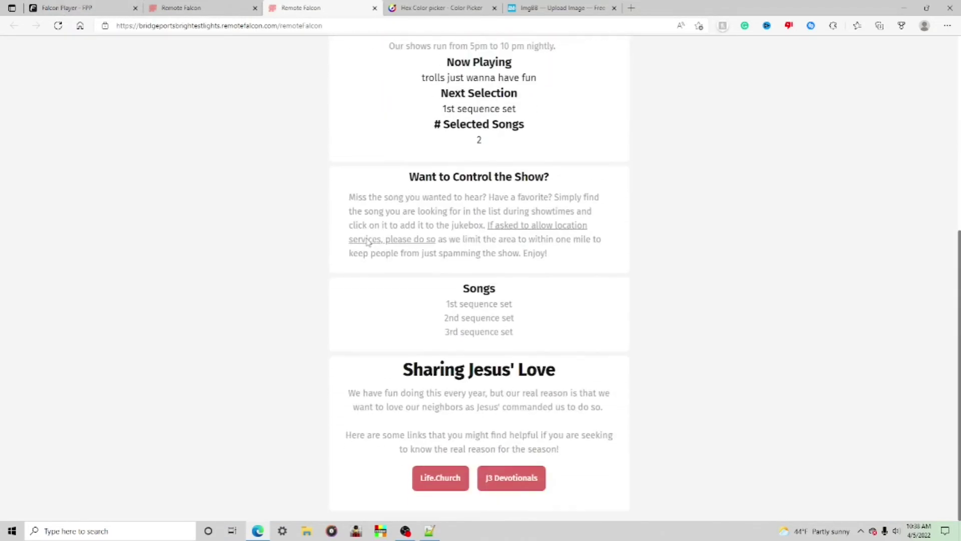
scroll(419, 353, up, 6)
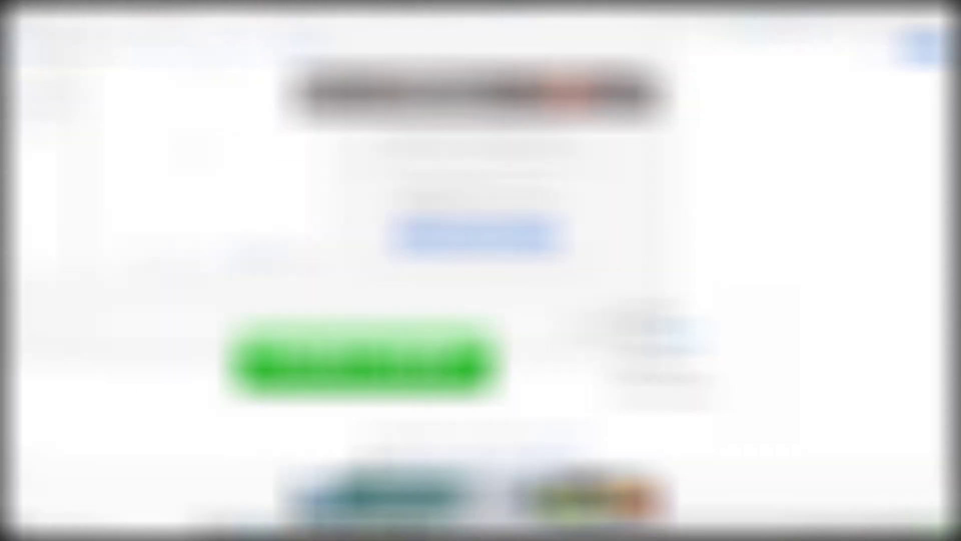
Upload the light display photo 20201129_210505 to Postimages and copy its direct link.
click(460, 246)
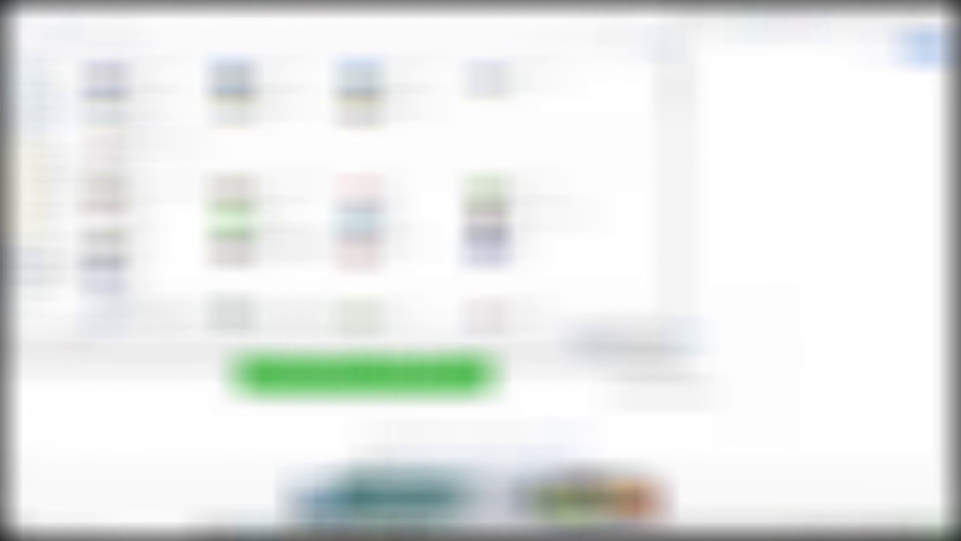
click(42, 118)
double_click(174, 165)
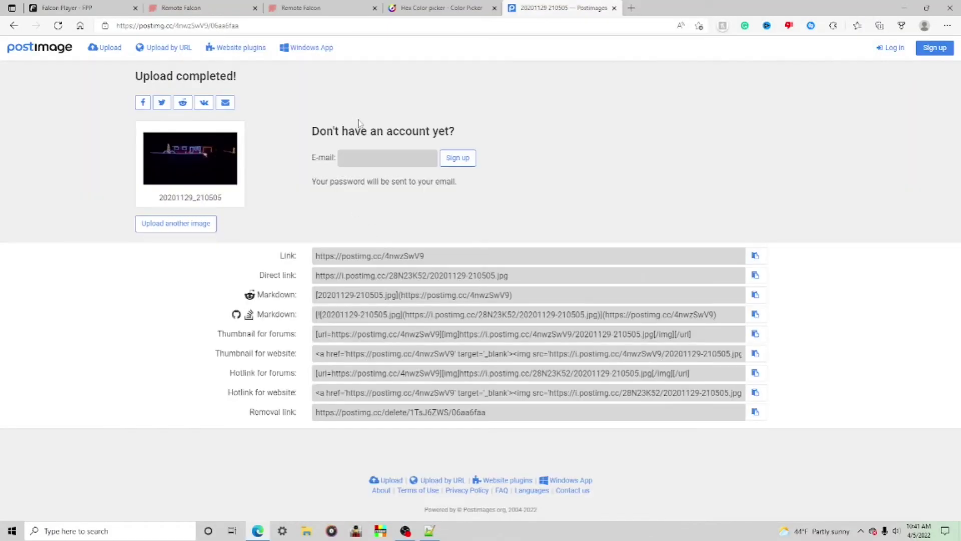
click(755, 275)
click(755, 275)
click(904, 8)
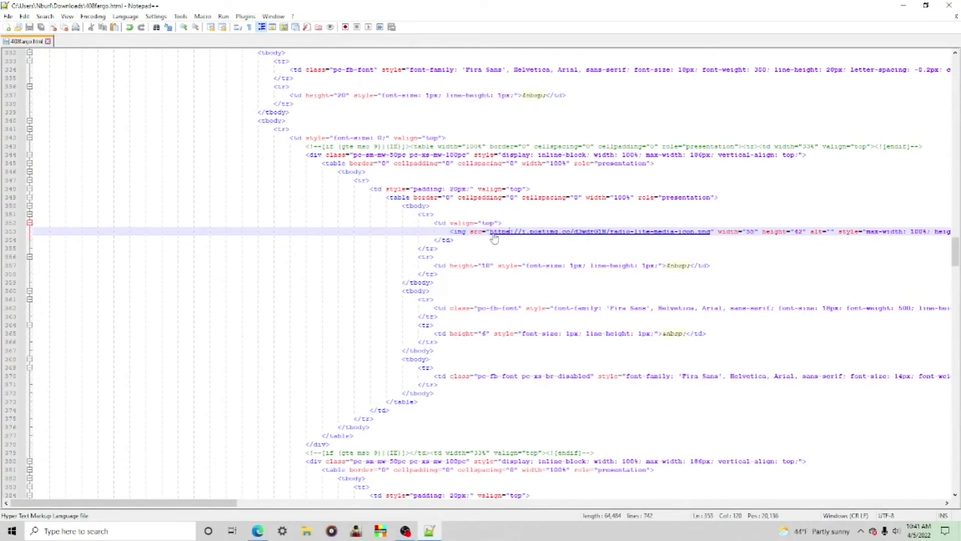
scroll(488, 239, up, 20)
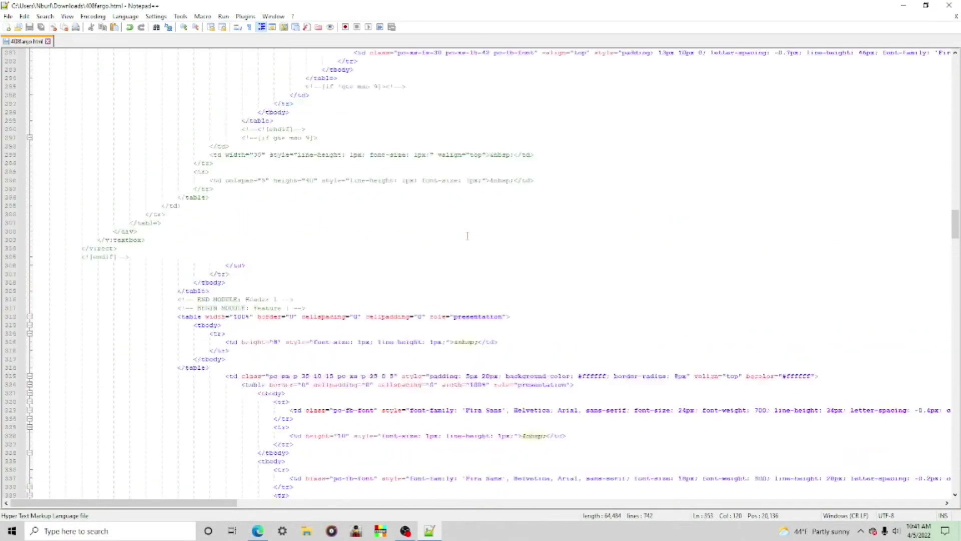
key(ctrl+z)
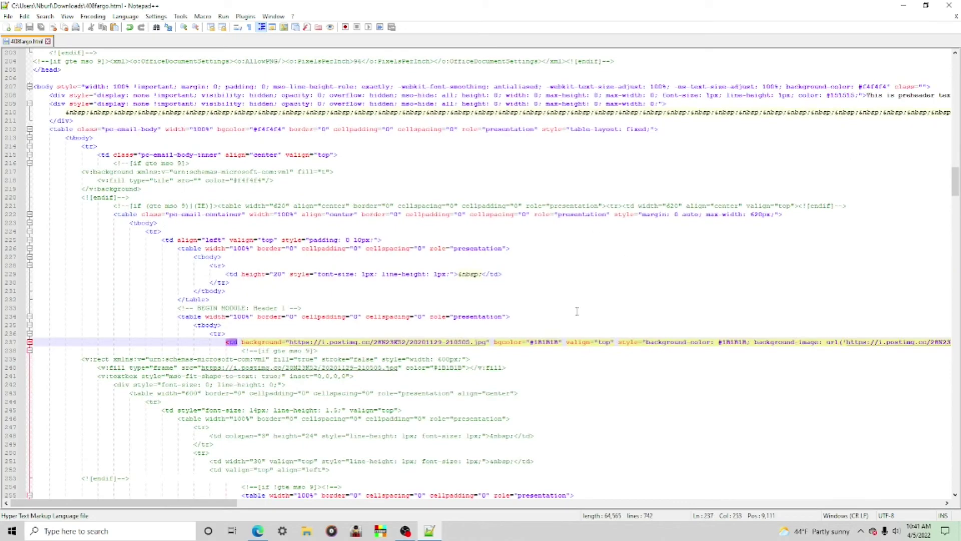
Upload the edited 408fargo.html as the viewer page in the Remote Falcon control panel and save the changes.
click(257, 531)
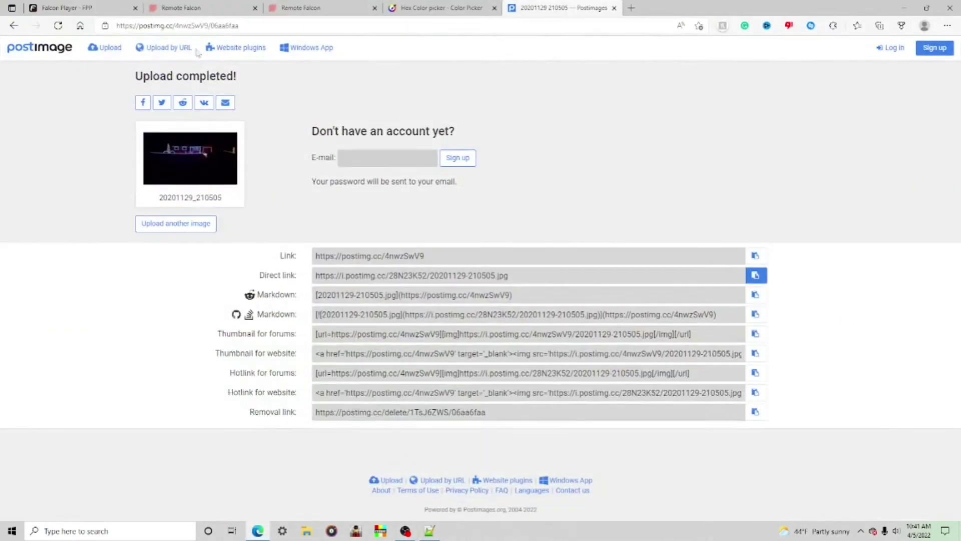
click(182, 5)
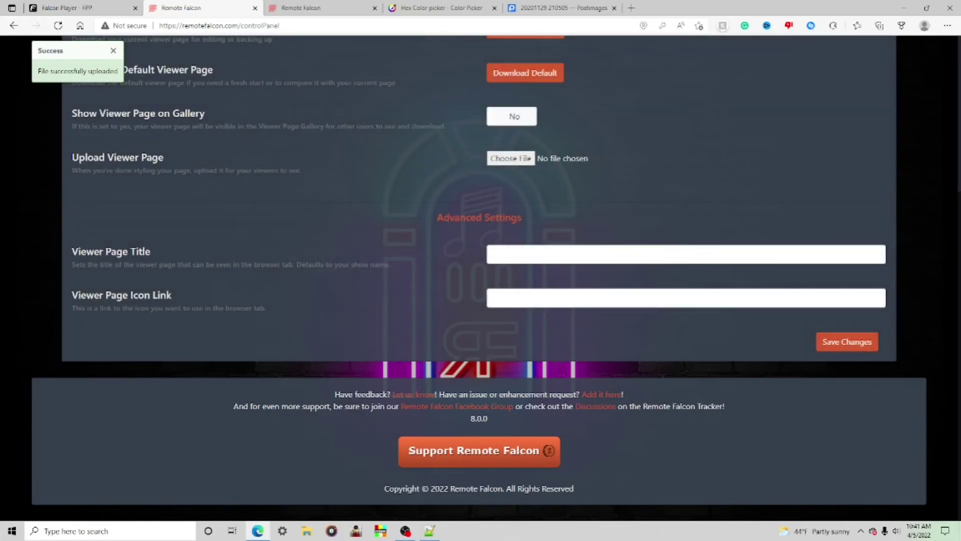
click(854, 345)
Reload the public viewer page and look over the header photo and the sections below it.
click(320, 9)
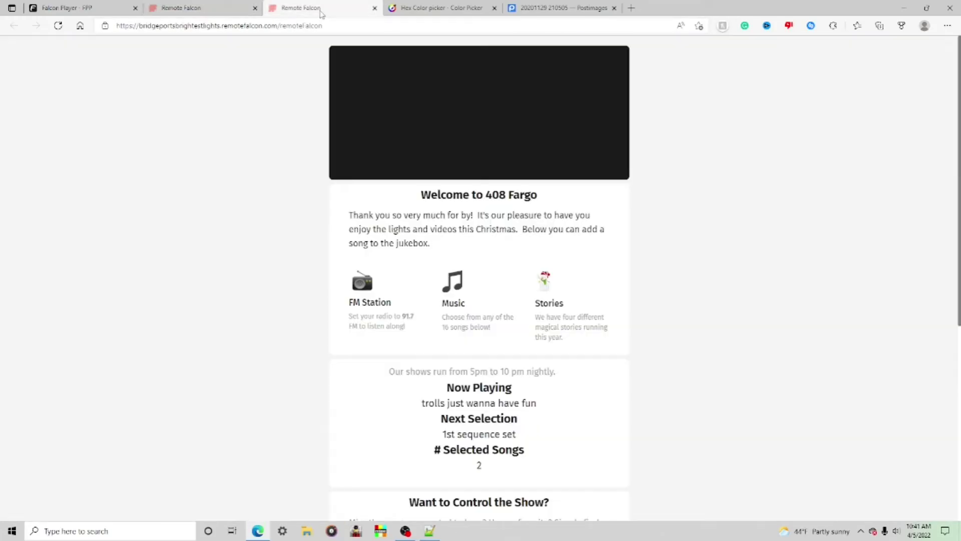
click(58, 26)
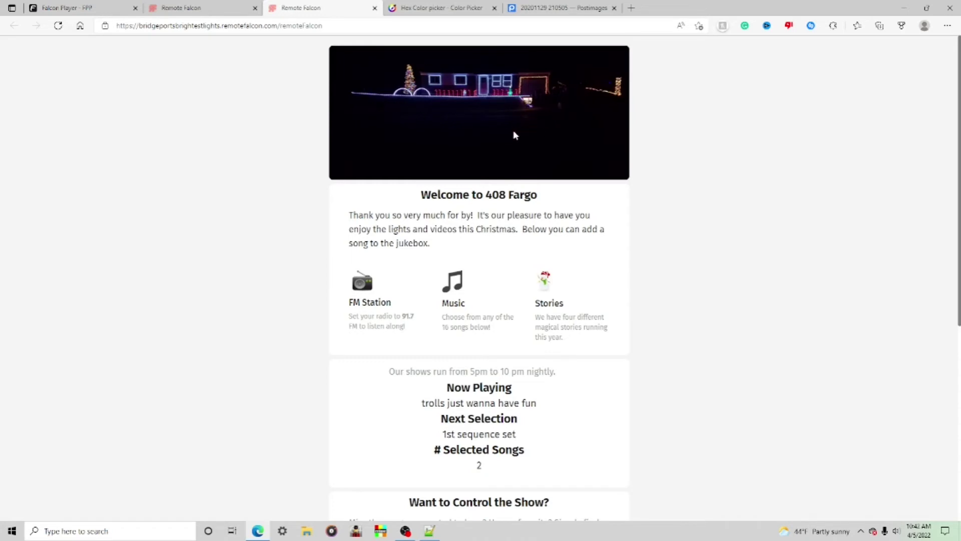
scroll(406, 229, down, 1)
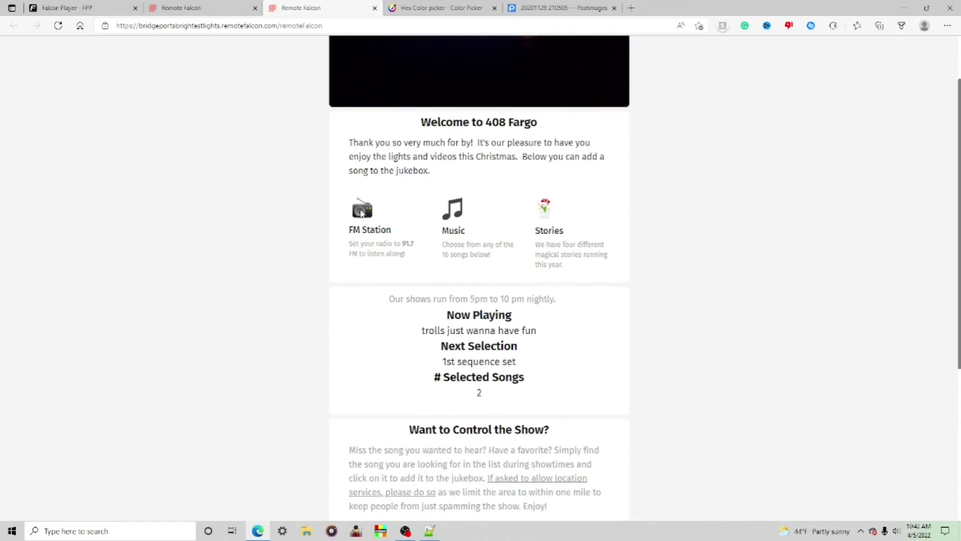
scroll(530, 316, down, 1)
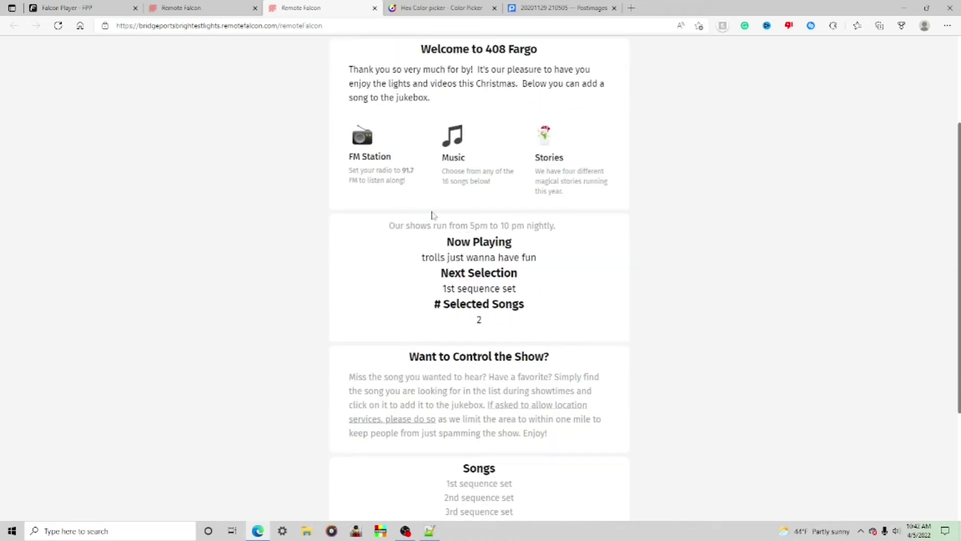
scroll(438, 284, down, 4)
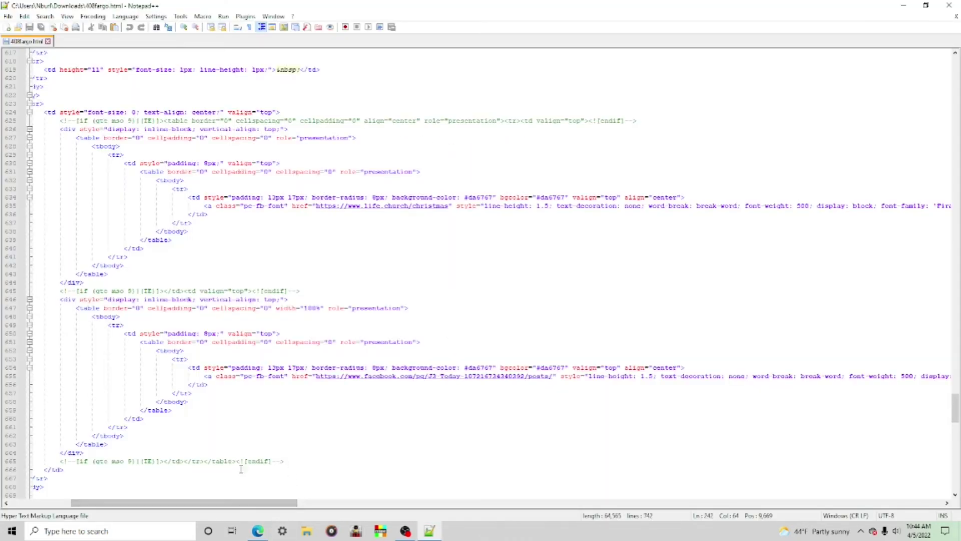
Examine the code of the two link buttons in Notepad++ and open the J3 Devotionals link from the viewer page.
drag(239, 503, 206, 504)
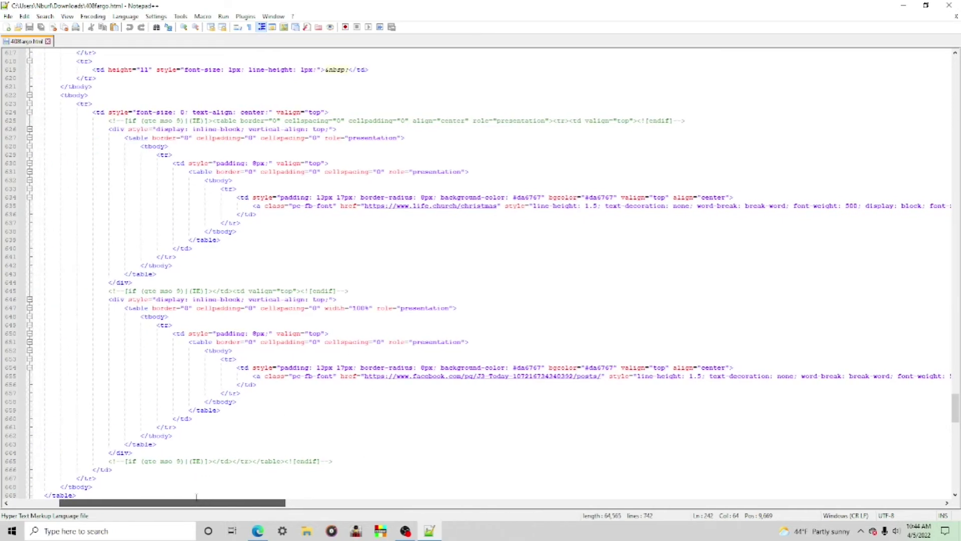
click(257, 532)
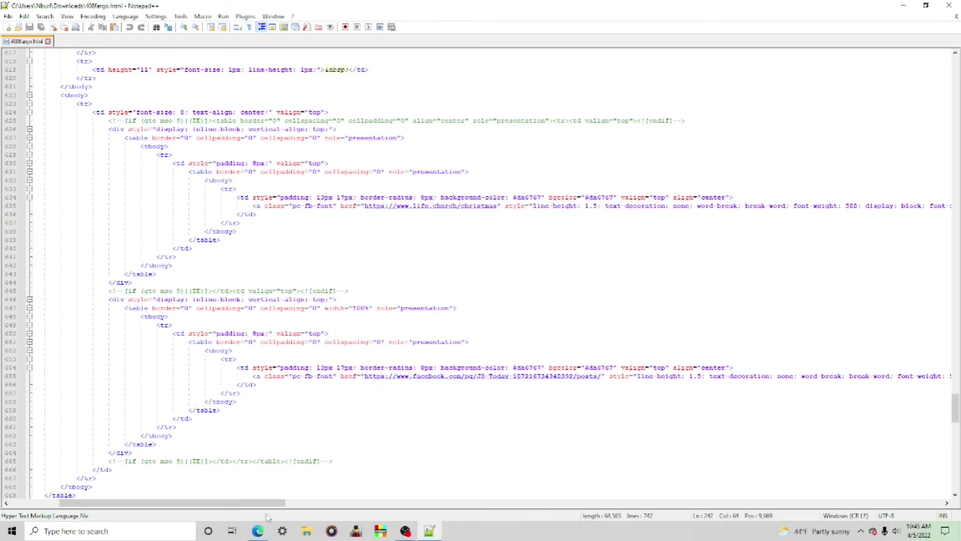
click(257, 530)
click(491, 482)
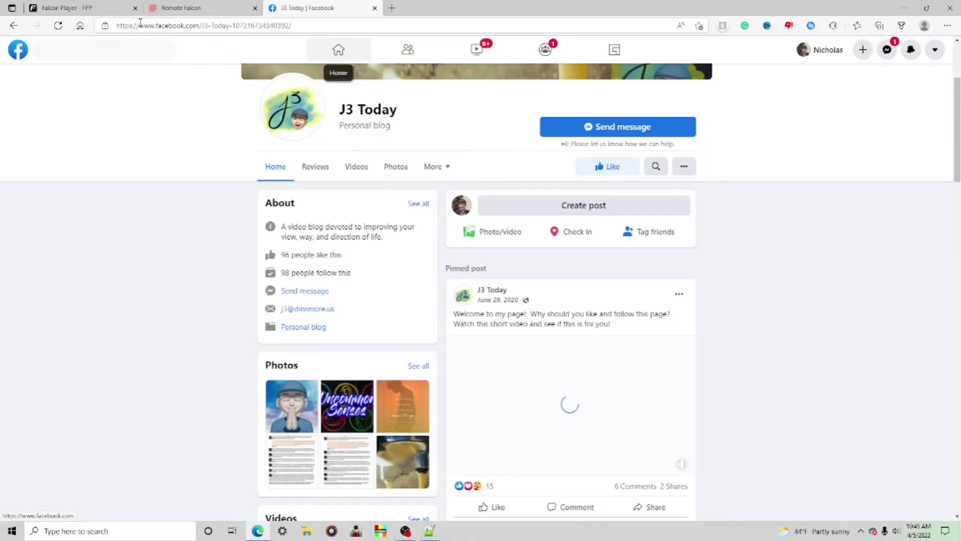
key(alt+Tab)
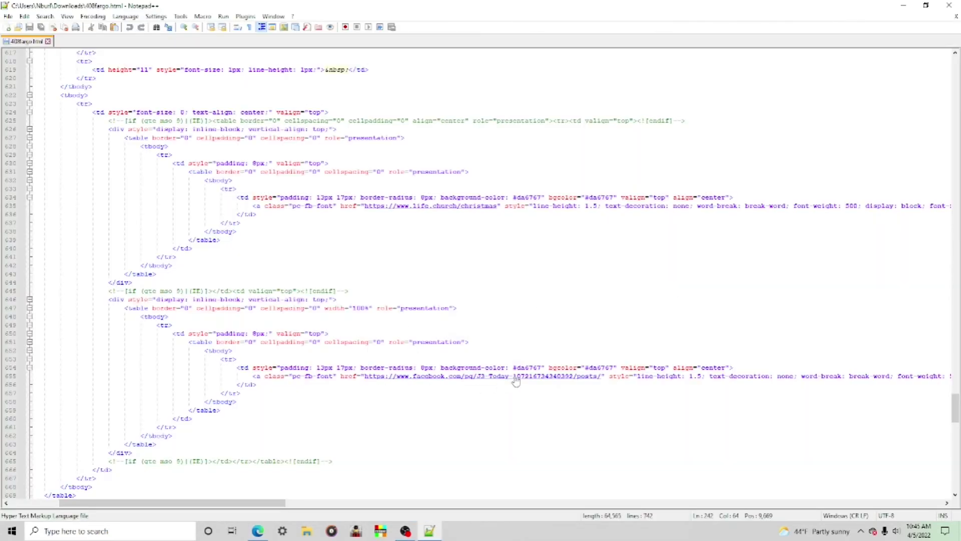
scroll(244, 379, right, 5)
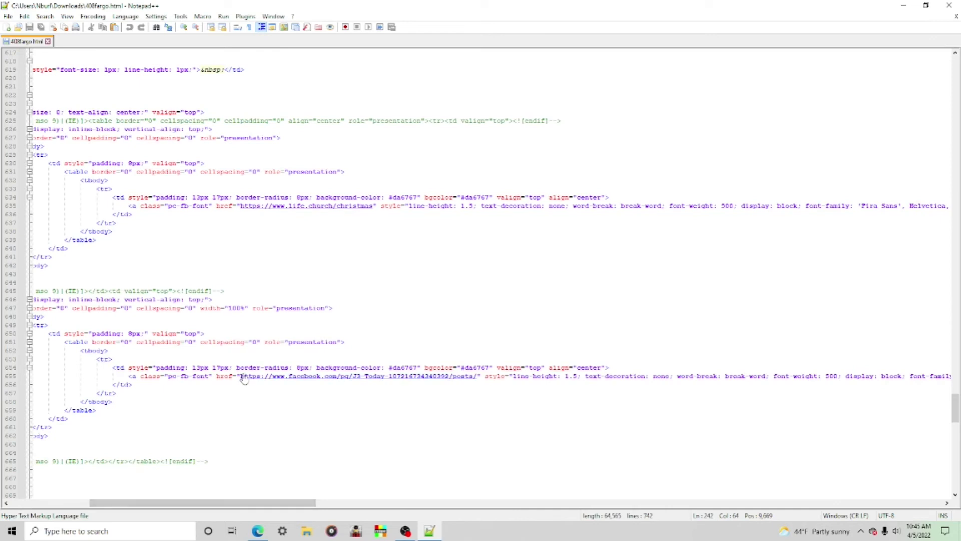
drag(241, 376, 475, 376)
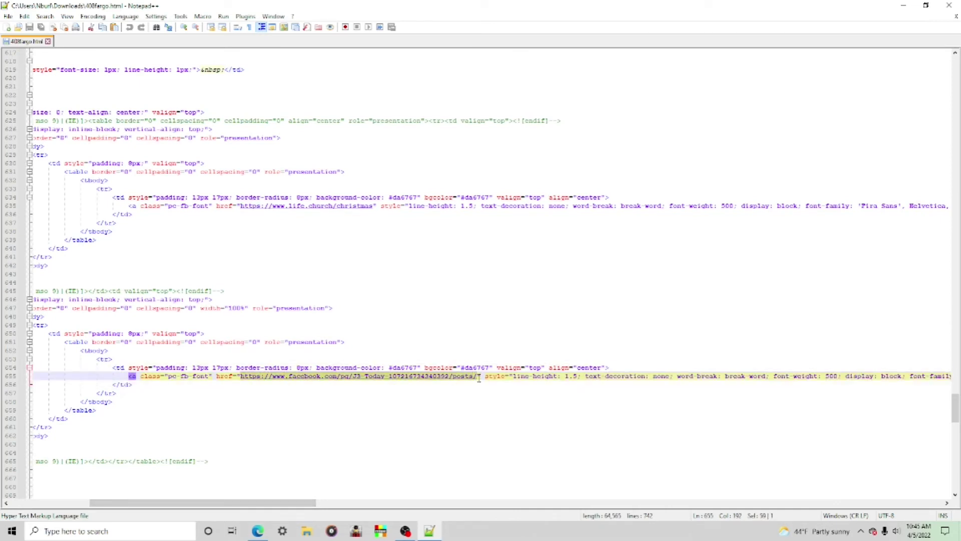
key(ctrl+v)
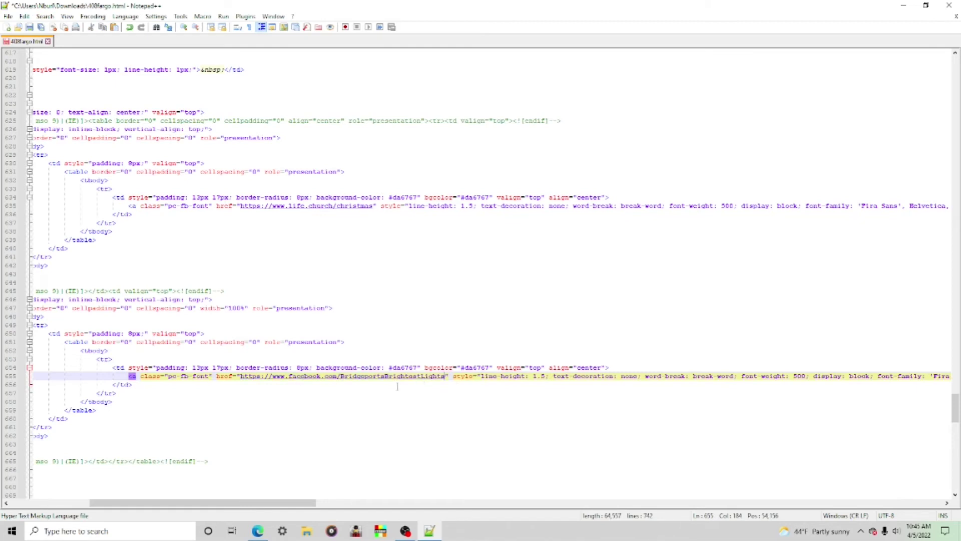
Change the second link button's label on line 655 to "our facebook page".
drag(281, 503, 457, 490)
click(523, 402)
drag(321, 507, 513, 503)
drag(375, 373, 436, 382)
text(our )
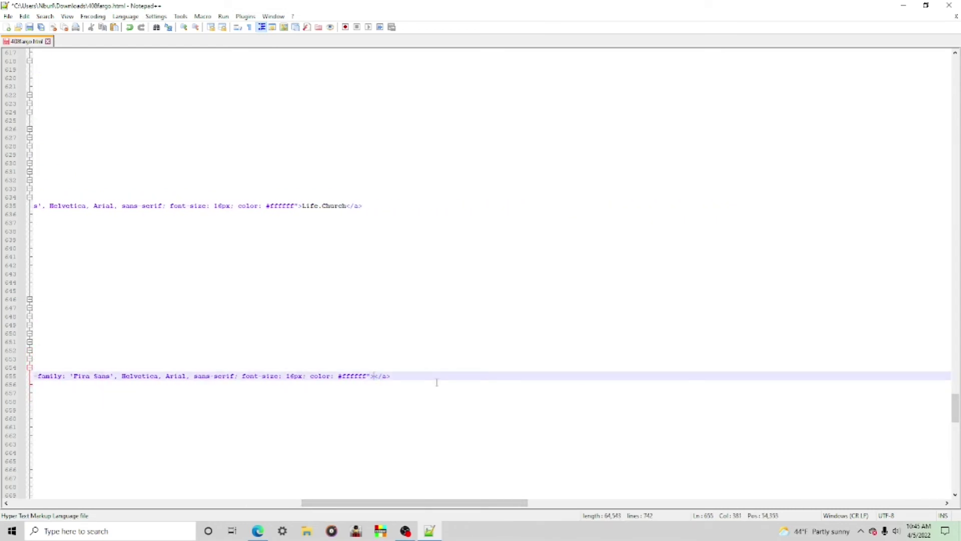
text(face)
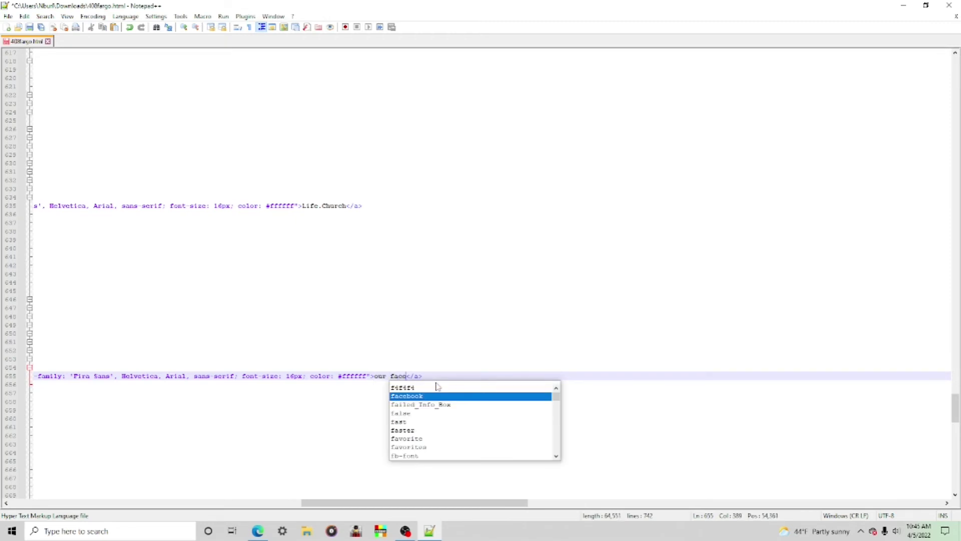
text(book page)
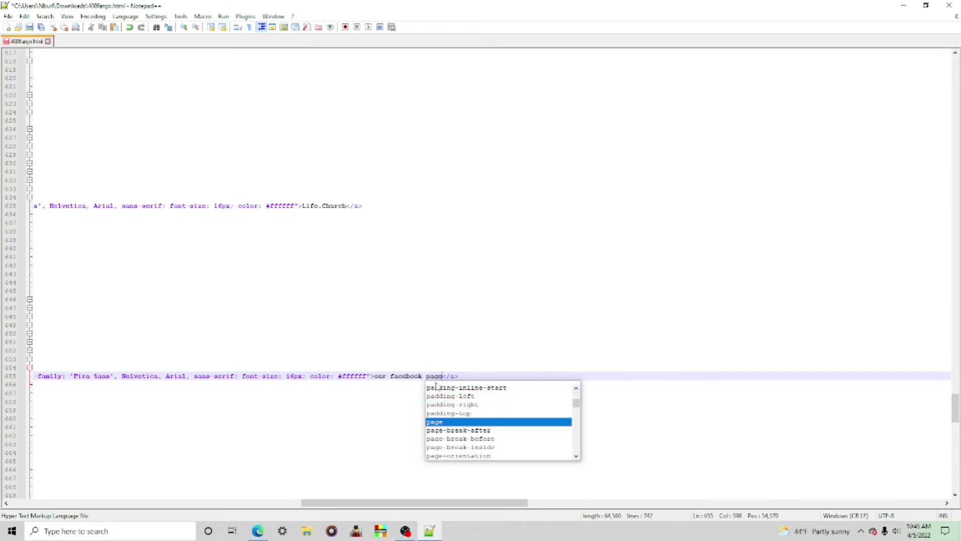
click(333, 461)
Check the link buttons at the end of the public viewer page in the browser and return to the code in Notepad++.
click(257, 531)
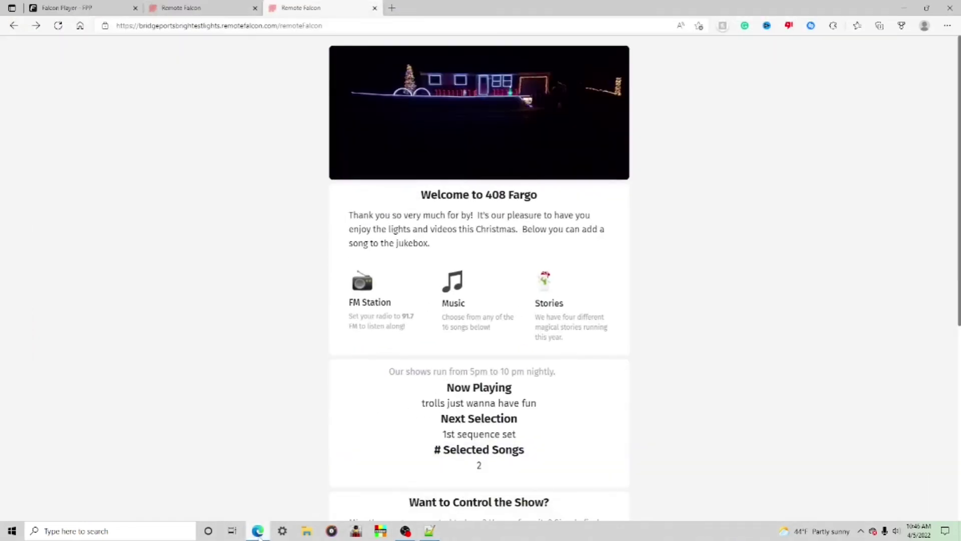
scroll(476, 430, down, 3)
scroll(468, 439, down, 4)
click(429, 530)
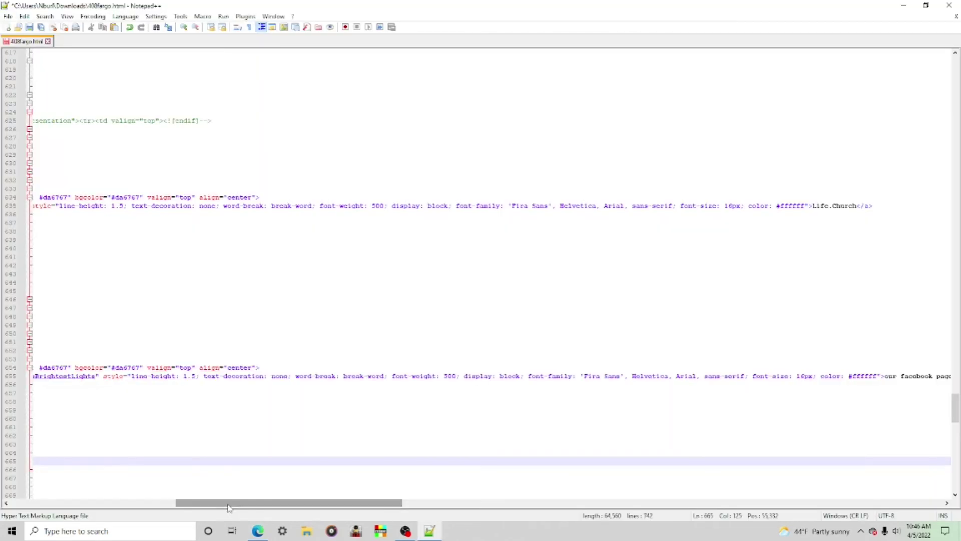
Review the edited Facebook link on line 655 and save 408fargo.html in Notepad++.
drag(217, 503, 145, 503)
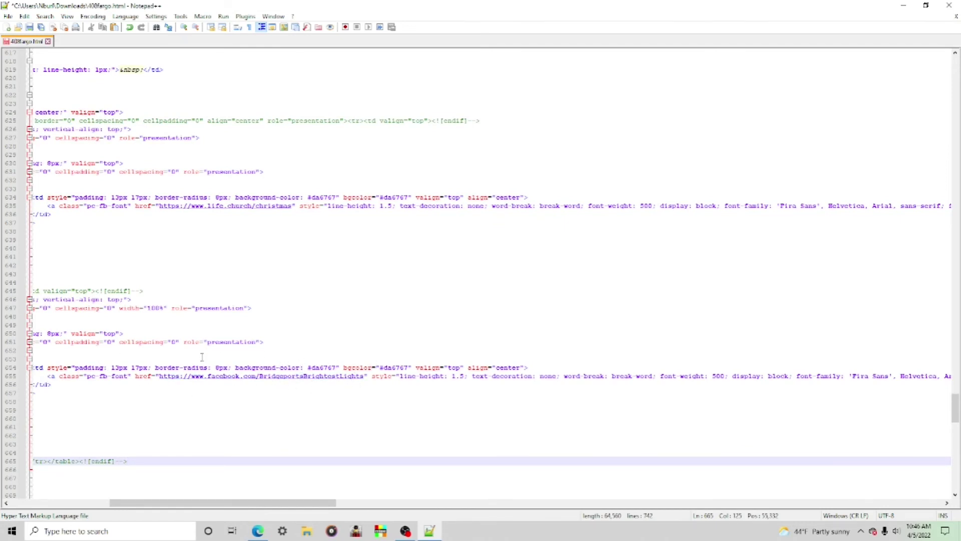
drag(174, 502, 153, 503)
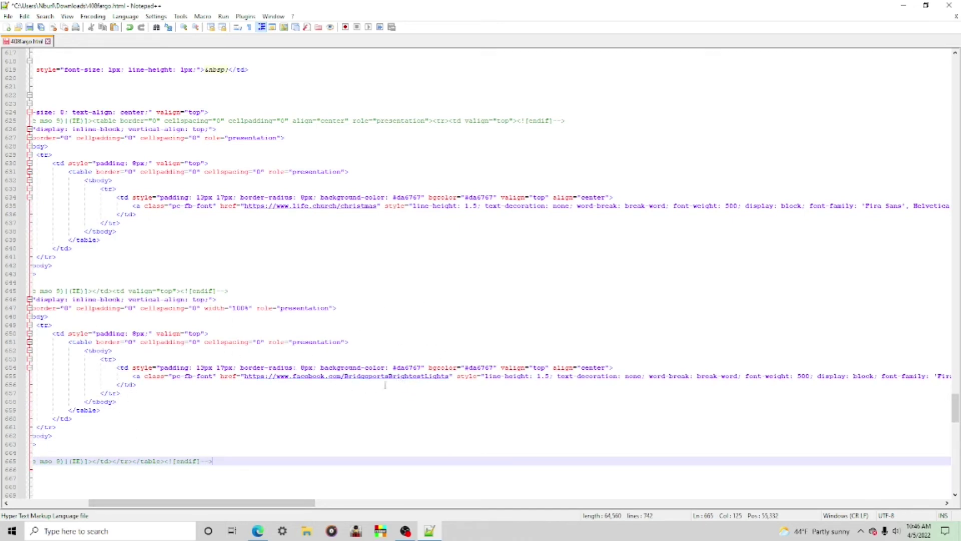
key(ctrl+s)
Switch to the browser, reload the public viewer page and test its "our facebook page" link.
click(257, 531)
click(57, 26)
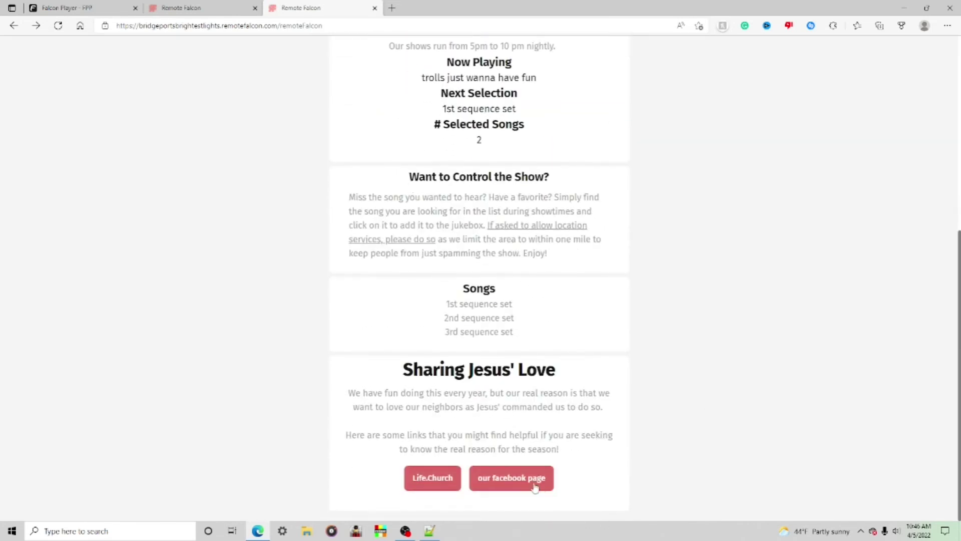
click(488, 482)
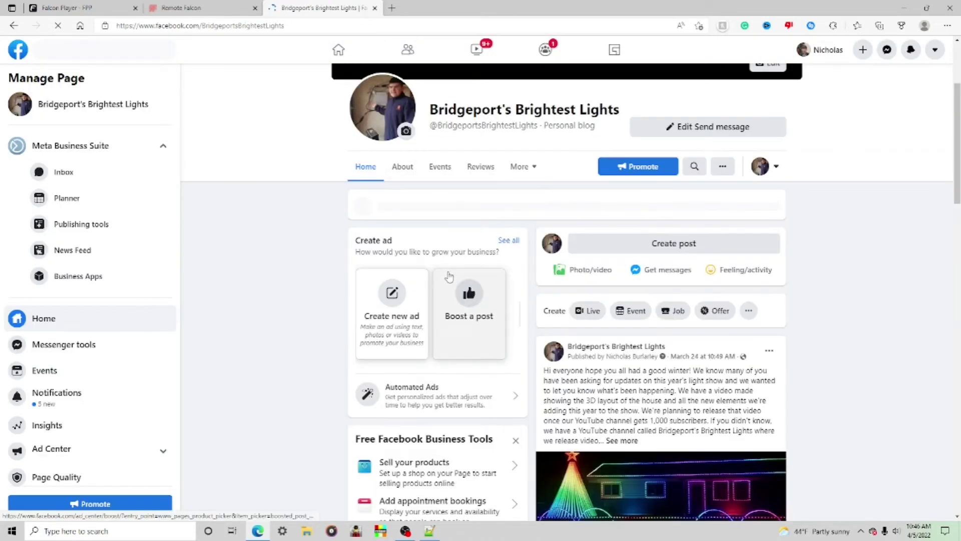
key(ctrl+w)
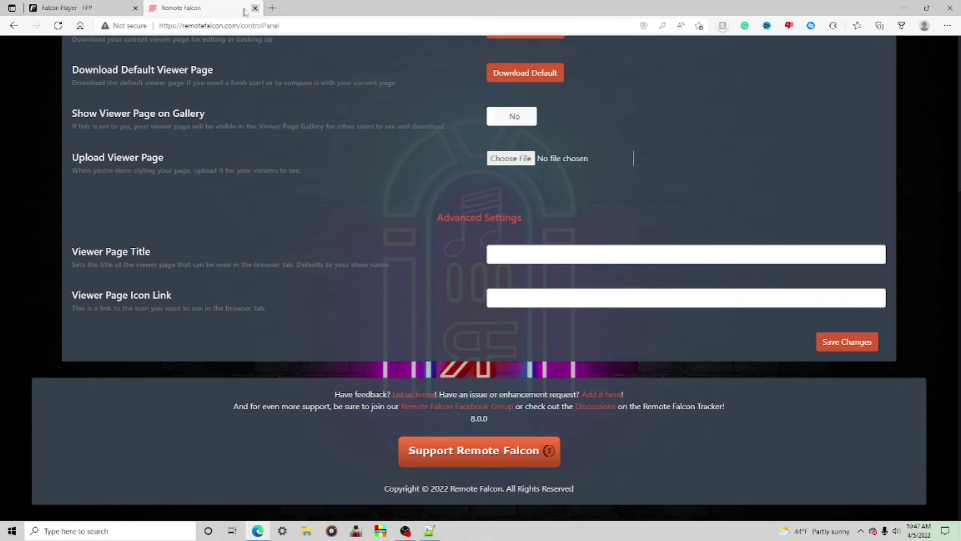
Reopen the public viewer page from the Remote Falcon control panel and review it from header image to link buttons.
scroll(425, 131, up, 5)
click(416, 156)
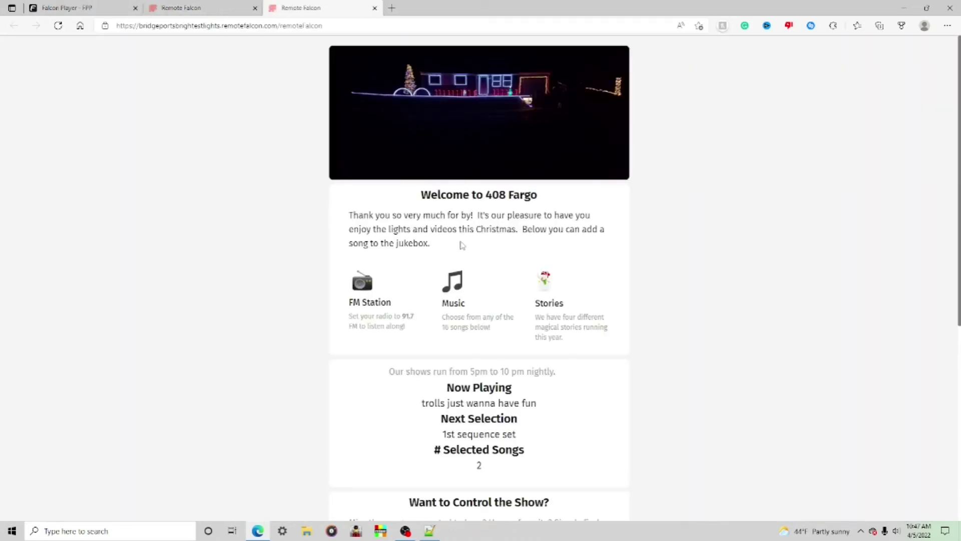
scroll(467, 301, down, 5)
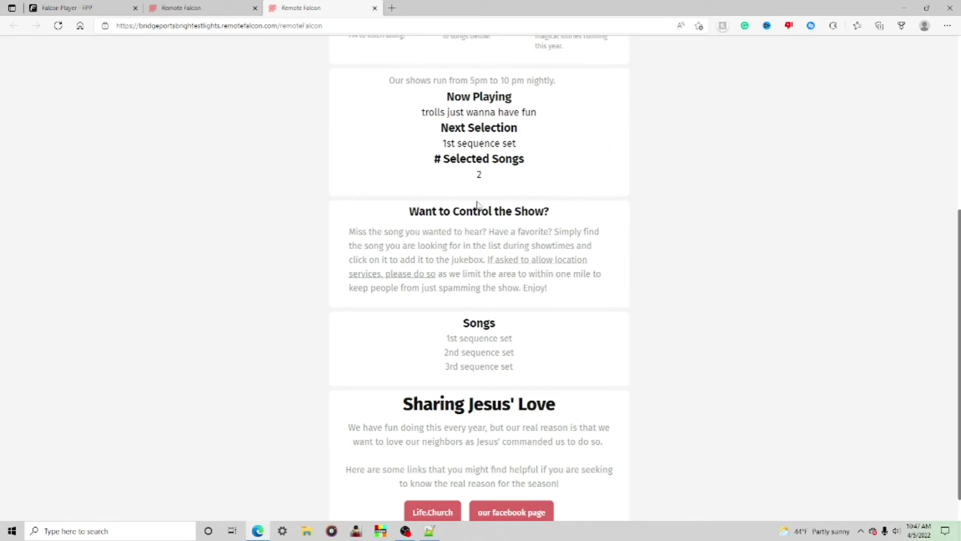
scroll(477, 205, up, 5)
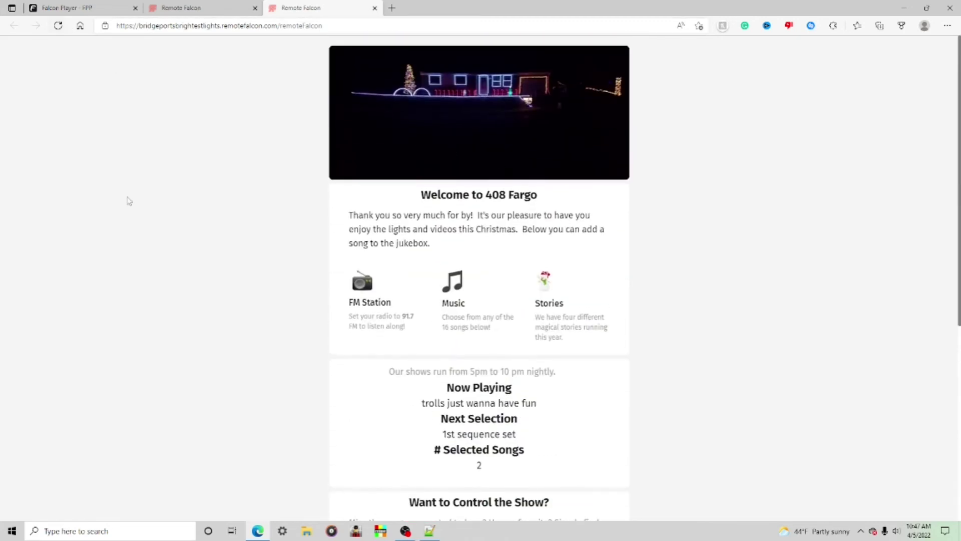
key(ctrl+w)
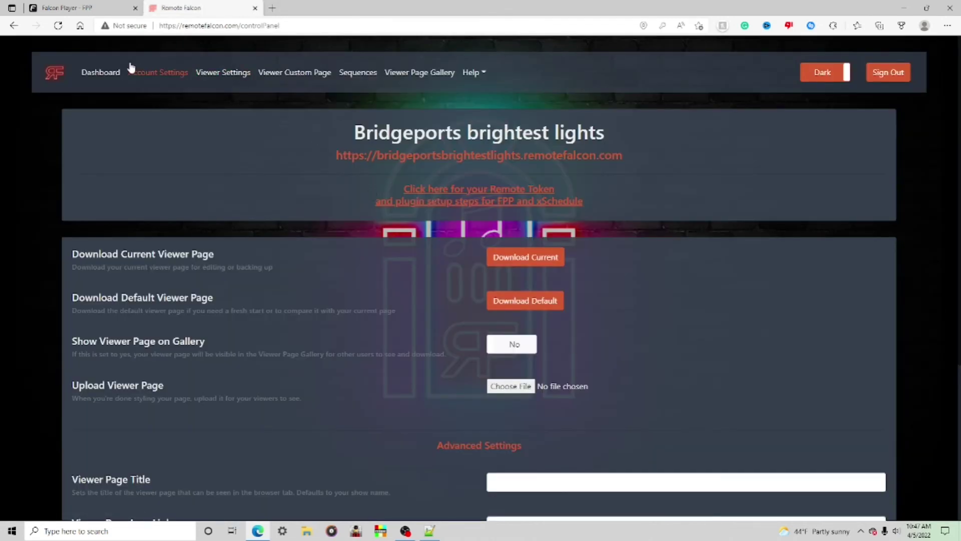
Open the Remote Token and plugin setup instructions in the control panel and select the Remote Token.
click(158, 74)
click(289, 74)
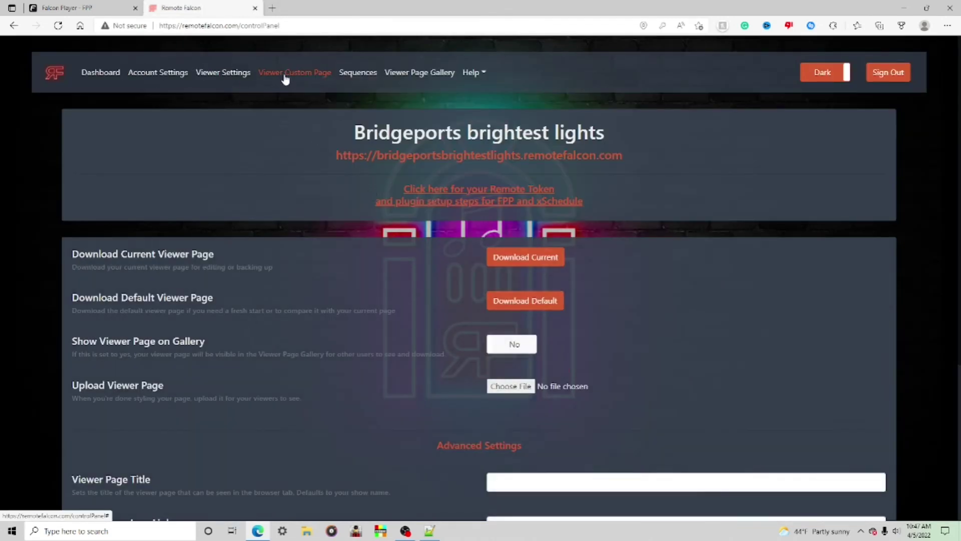
click(356, 73)
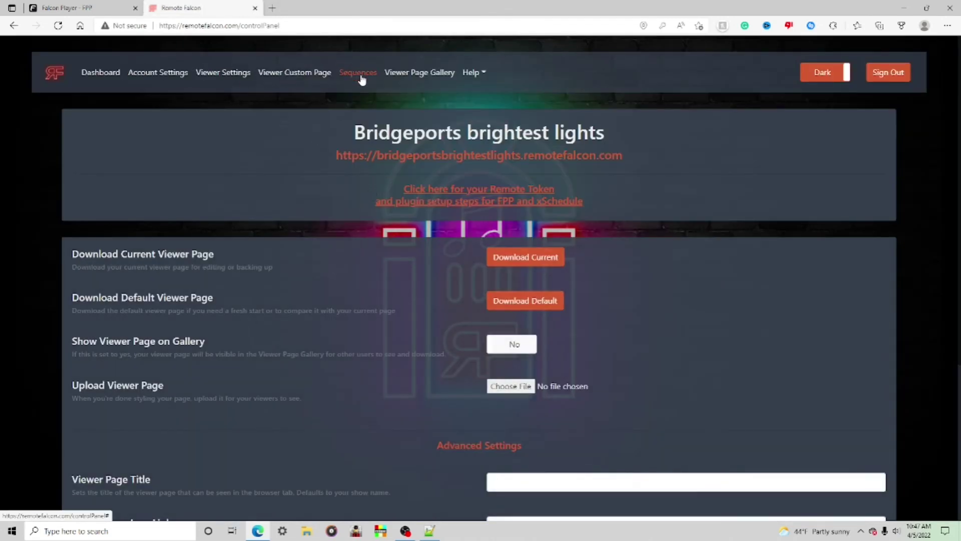
click(449, 201)
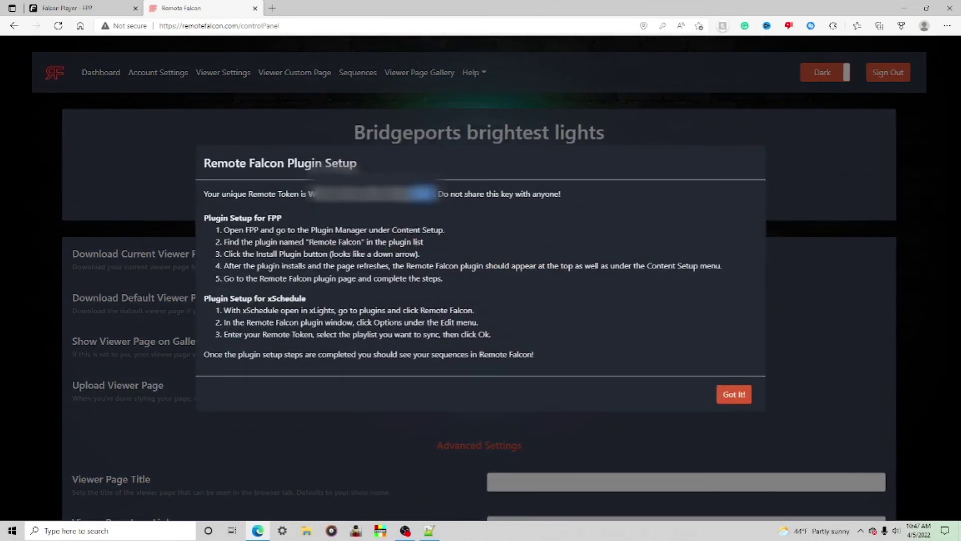
drag(434, 195, 311, 194)
Switch to Falcon Player, open its Plugin Manager and search the plugins for "fal".
click(132, 6)
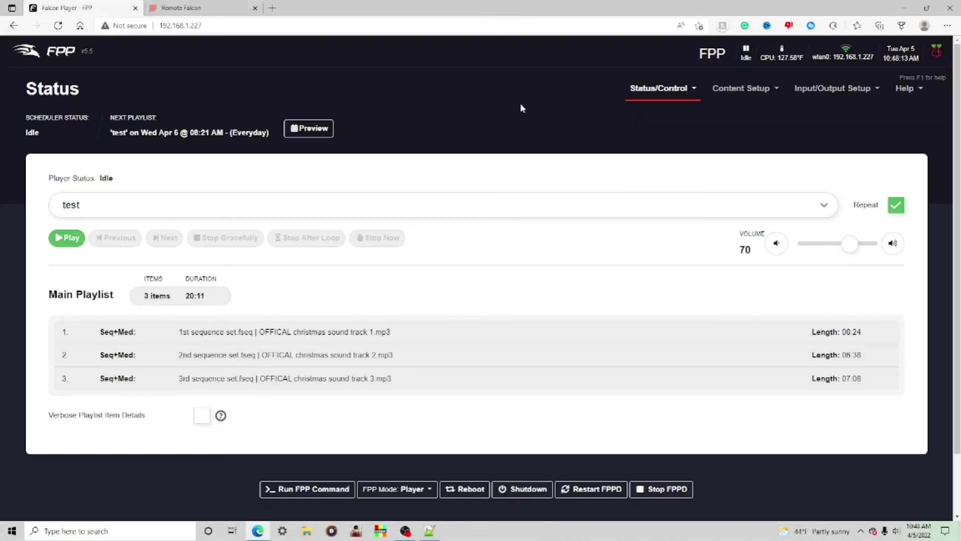
click(741, 88)
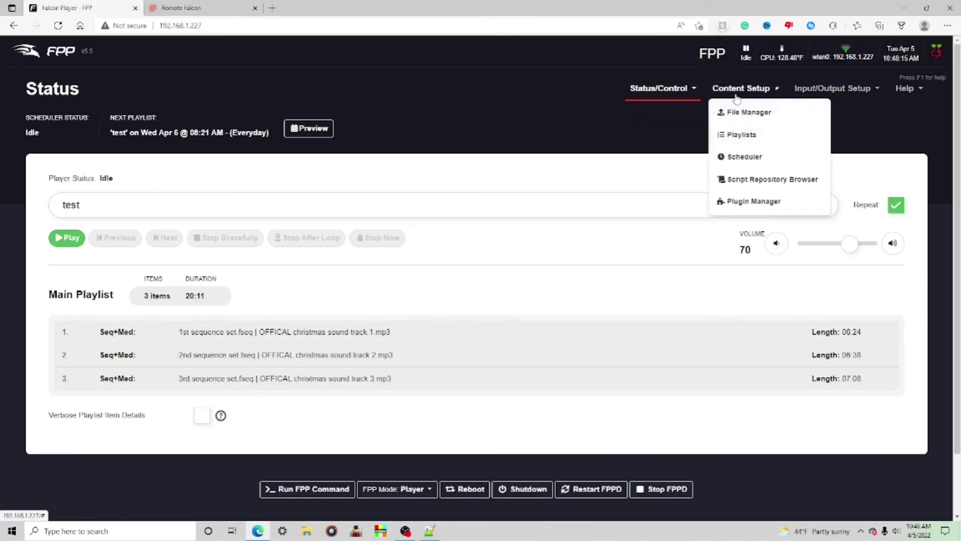
click(745, 208)
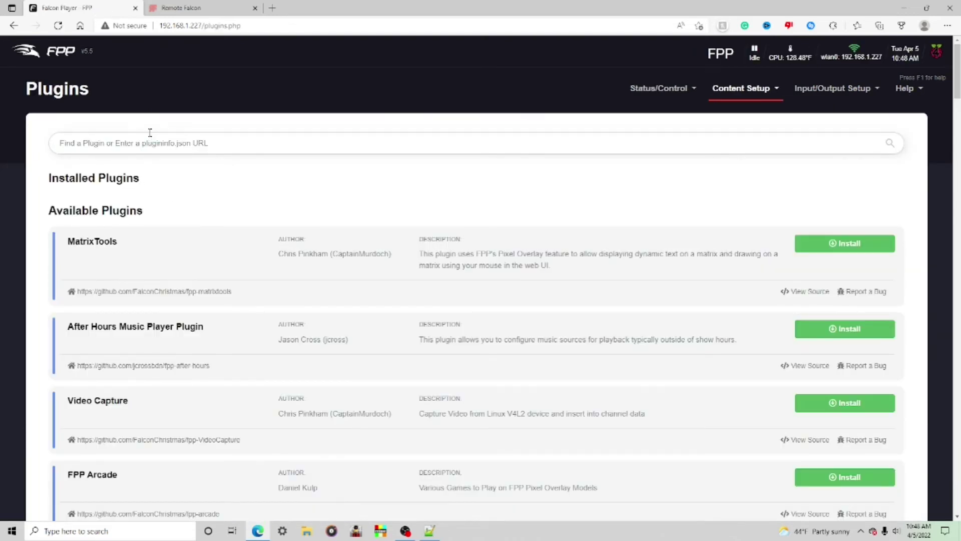
click(204, 142)
text(fal)
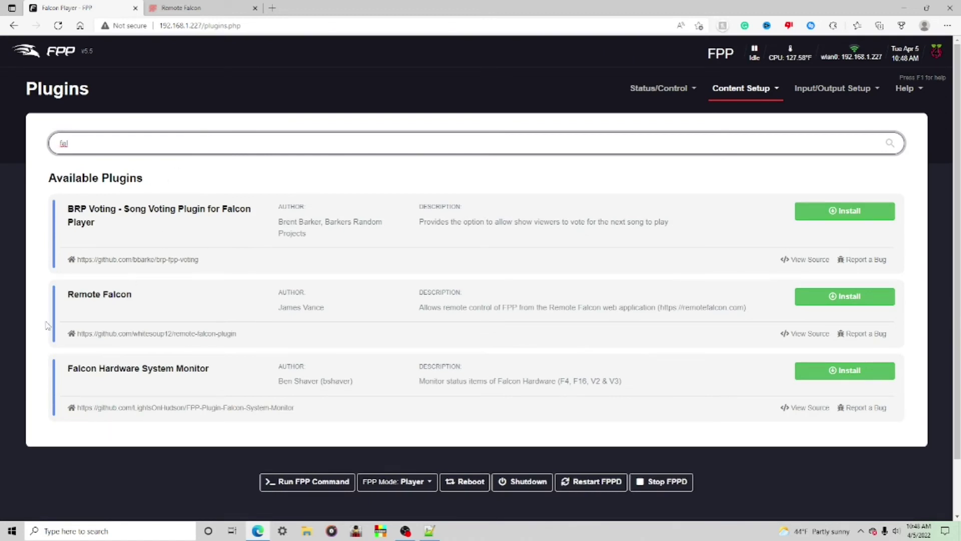
Install the Remote Falcon plugin and check it for updates.
click(833, 298)
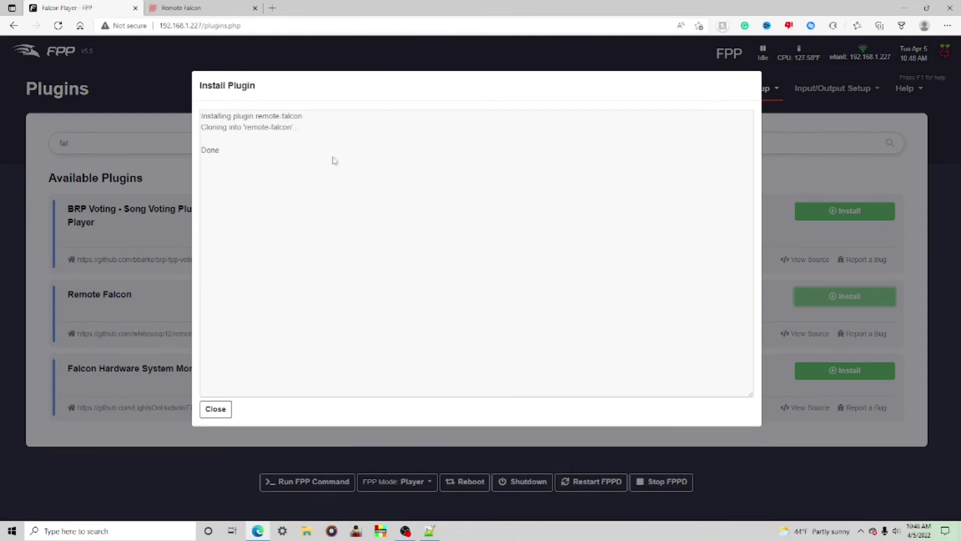
click(215, 409)
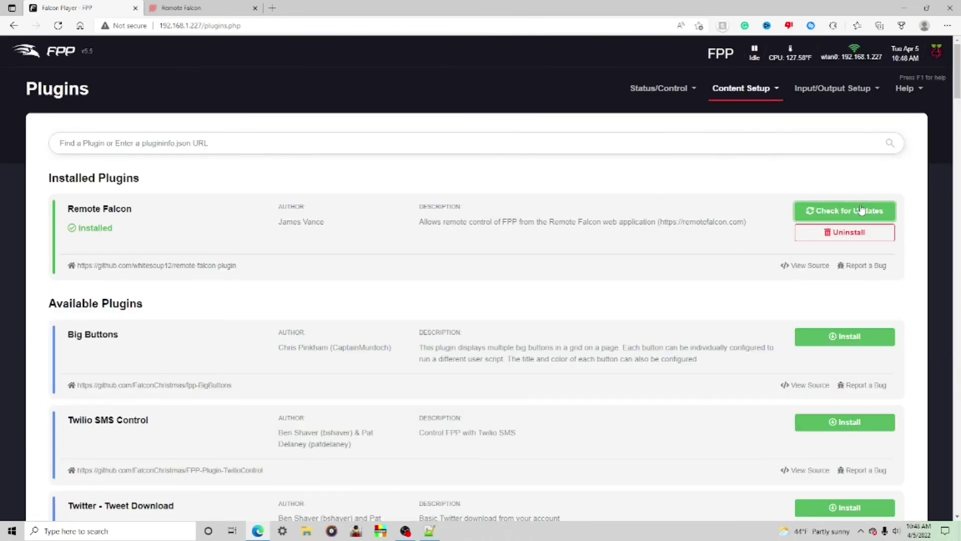
click(846, 211)
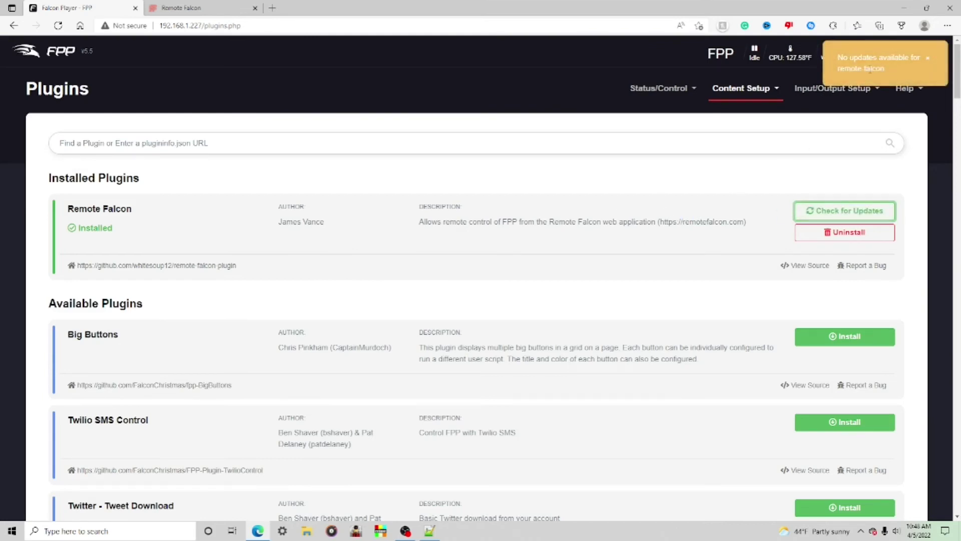
Open the Remote Falcon plugin page in Falcon Player and look over the dashboard in the Remote Falcon control panel.
click(738, 90)
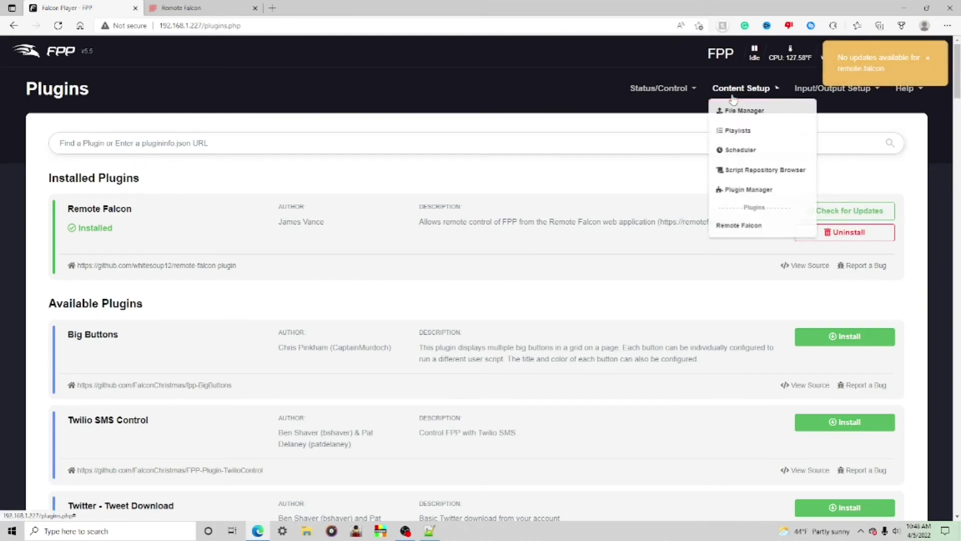
click(760, 243)
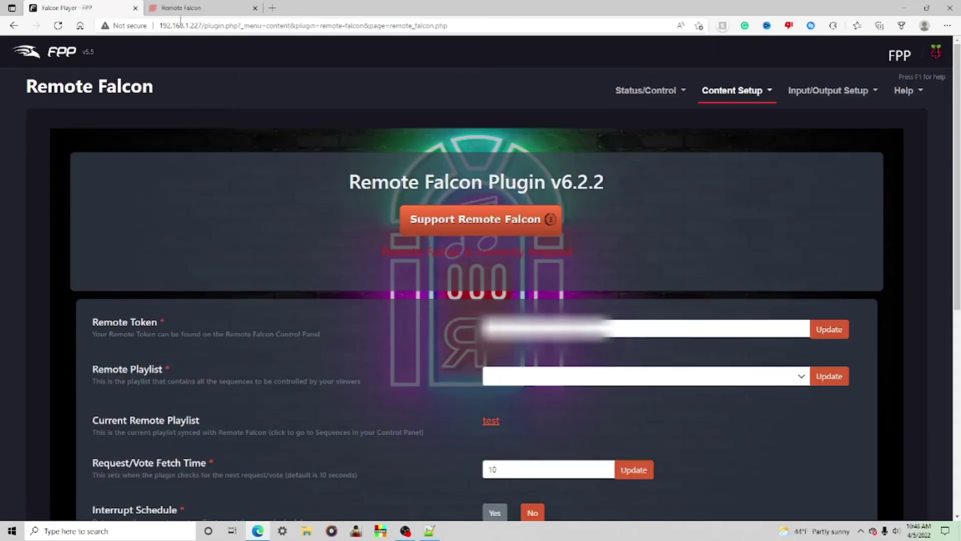
click(183, 8)
scroll(341, 299, down, 5)
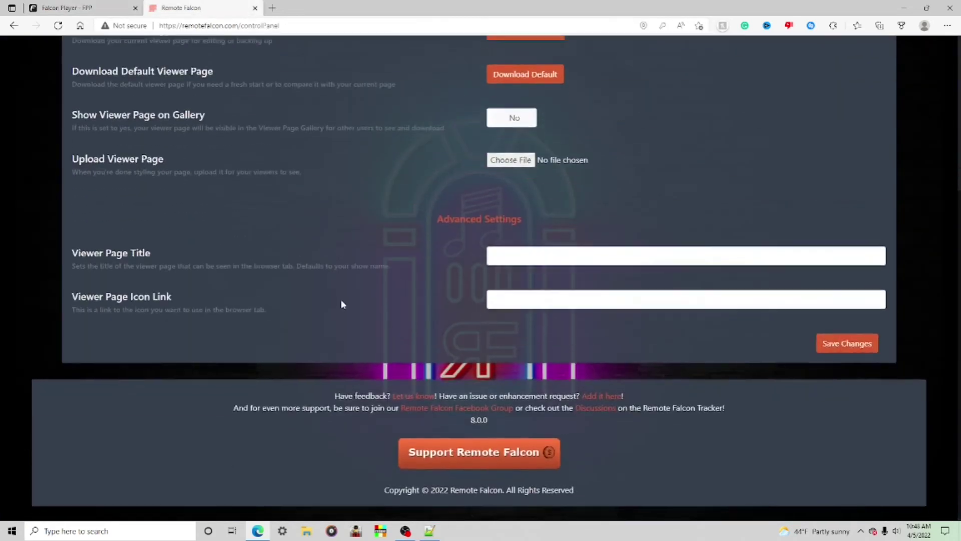
scroll(332, 272, up, 5)
click(100, 72)
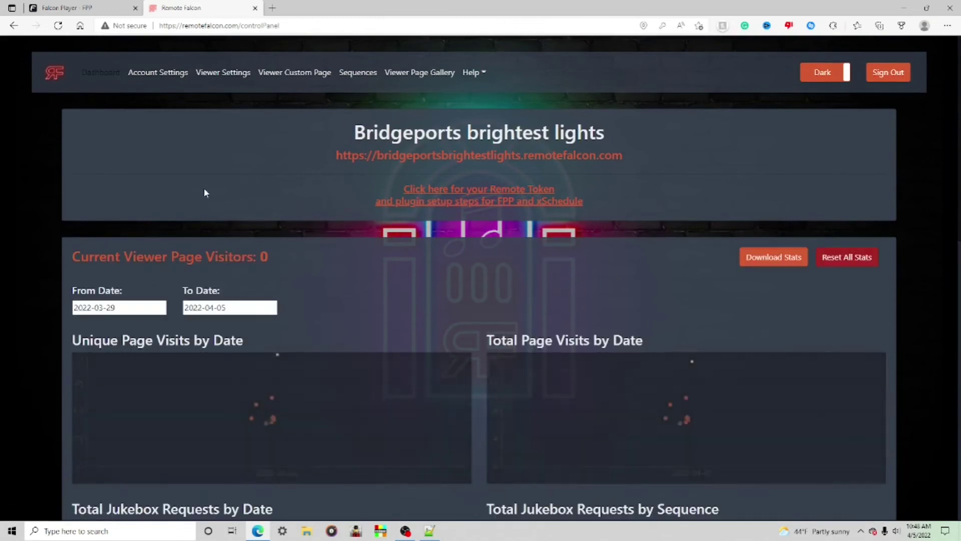
scroll(448, 335, down, 6)
scroll(290, 226, up, 6)
click(86, 6)
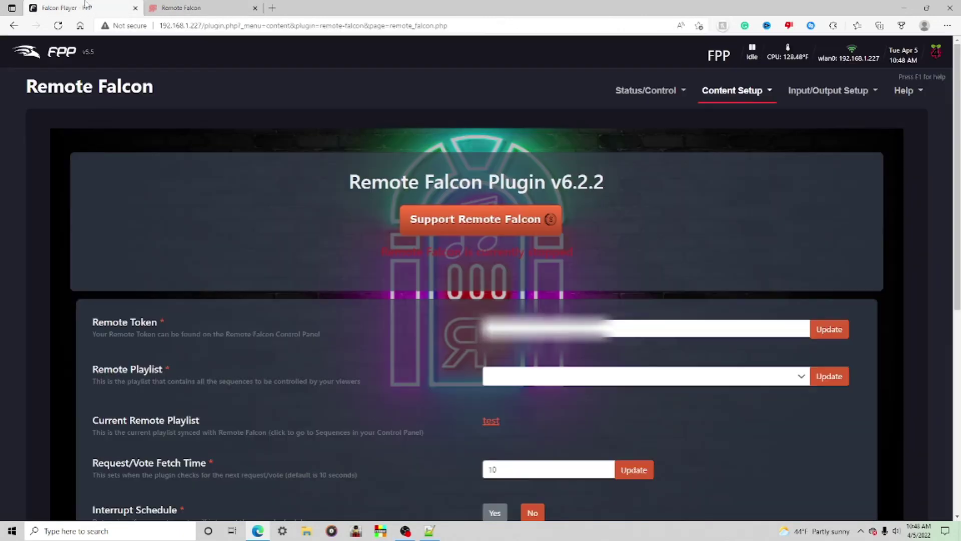
Choose "test" as the plugin's Remote Playlist and submit the updates for the playlist and the Remote Token.
drag(630, 329, 419, 314)
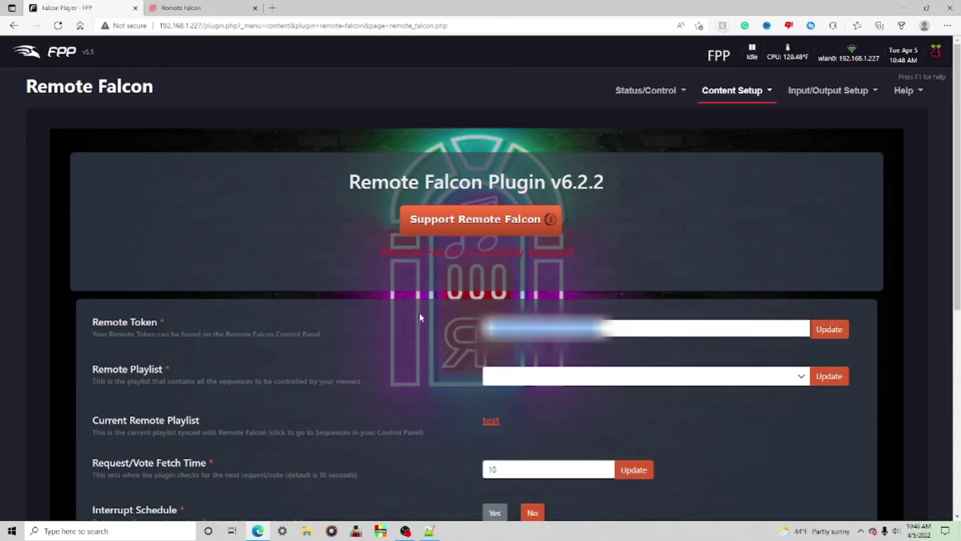
click(416, 306)
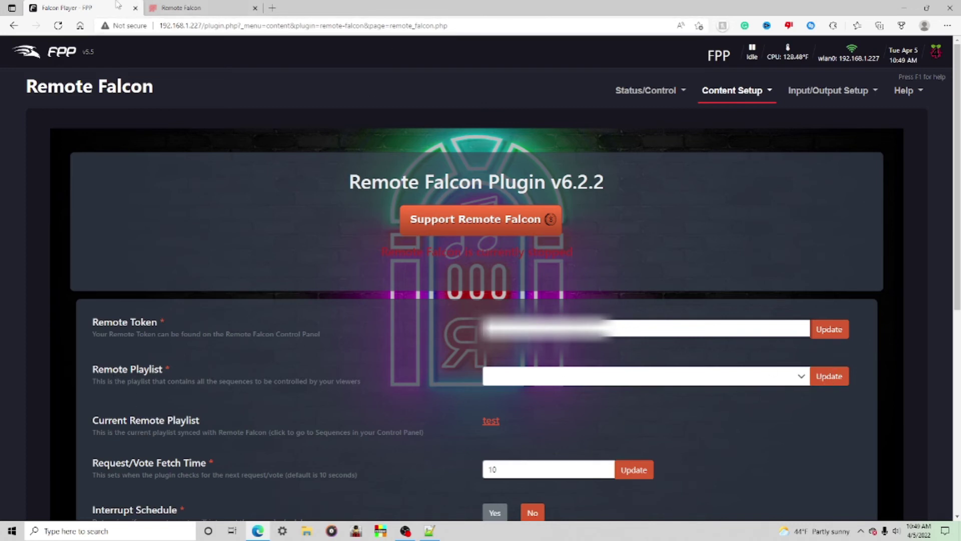
click(200, 7)
click(107, 7)
click(512, 373)
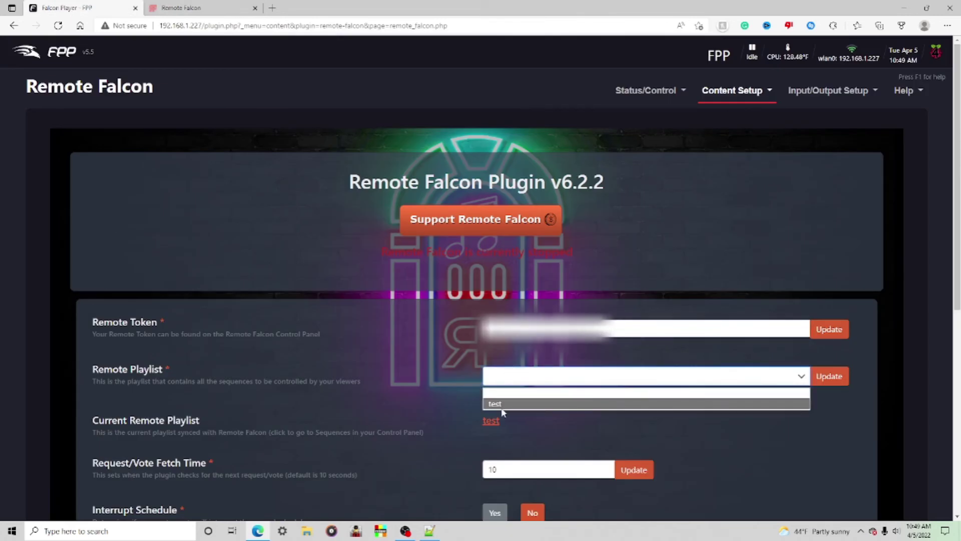
click(503, 404)
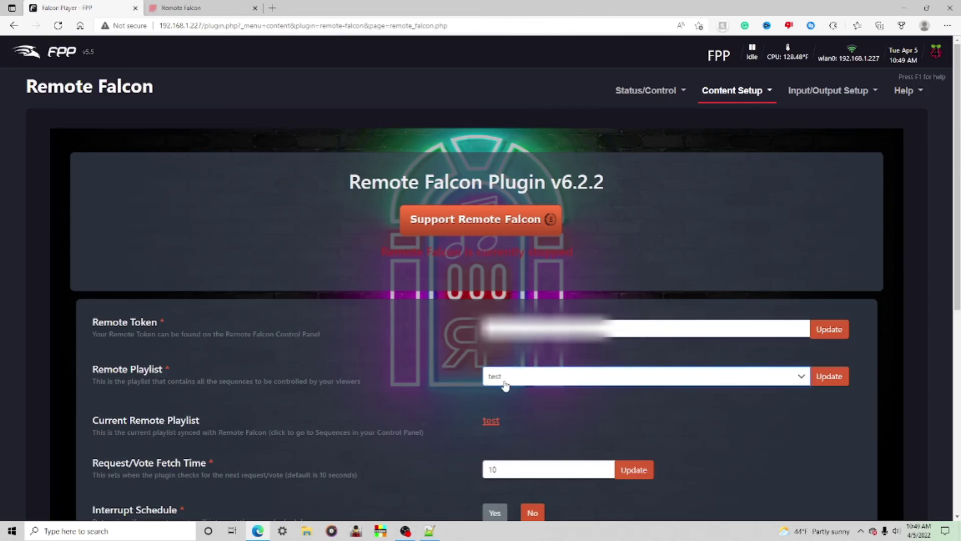
click(829, 380)
click(830, 329)
Update the plugin's Request/Vote Fetch Time to 5 seconds and restart Remote Falcon.
scroll(429, 352, down, 2)
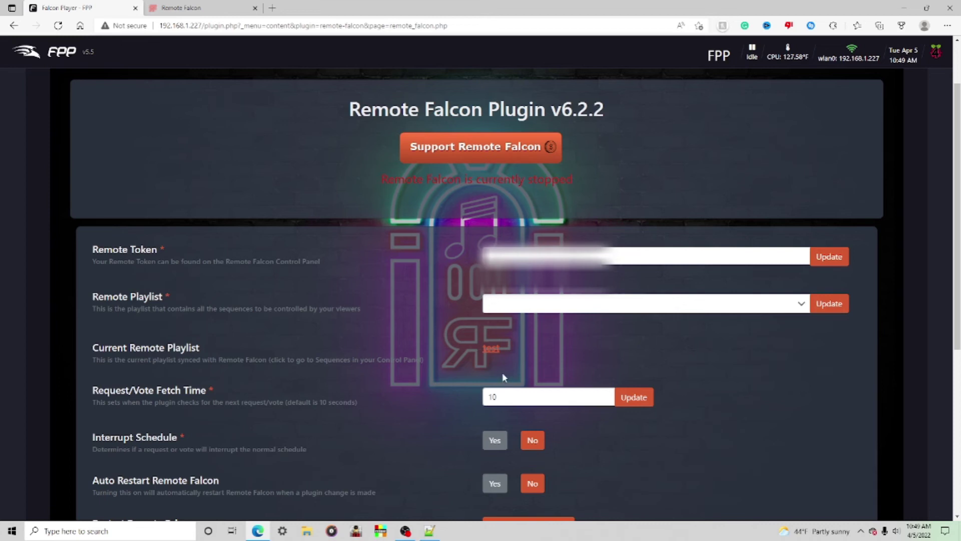
click(496, 397)
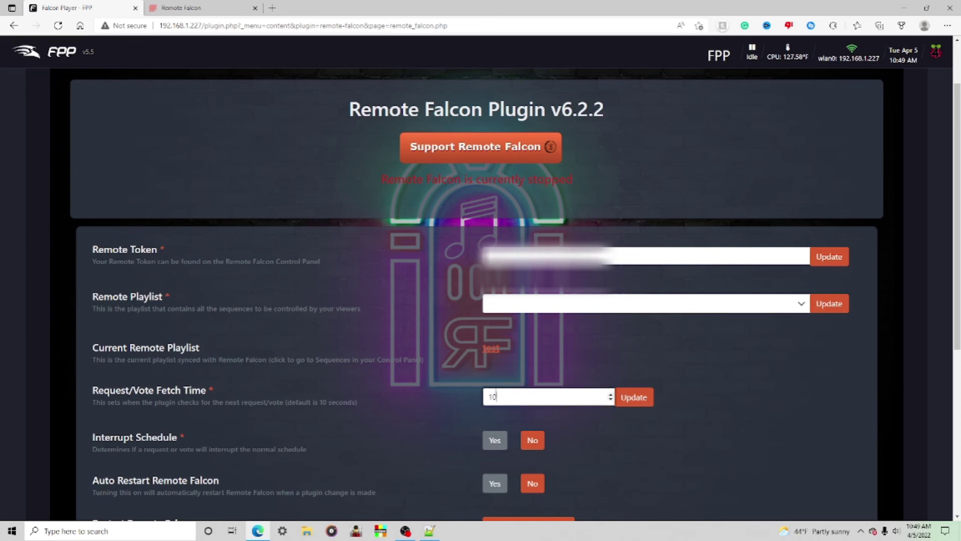
drag(507, 397, 428, 379)
text(5)
click(634, 397)
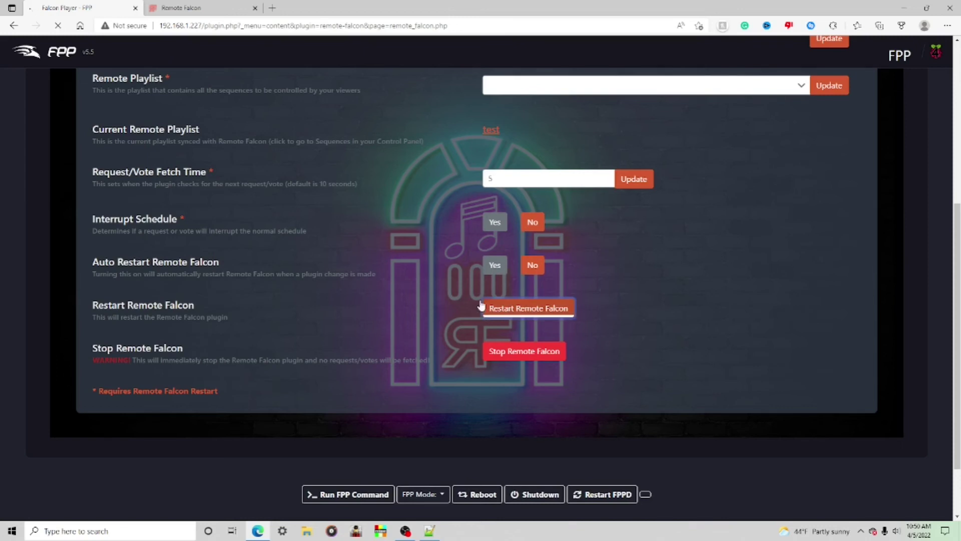
Check the Remote Falcon plugin's status and open the Sequences page in the Remote Falcon control panel.
scroll(384, 375, up, 1)
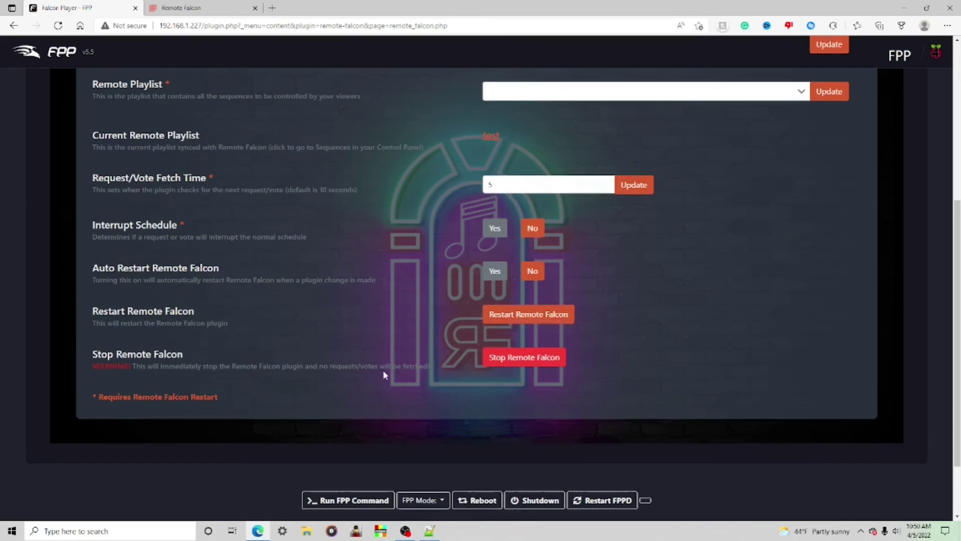
scroll(383, 369, up, 6)
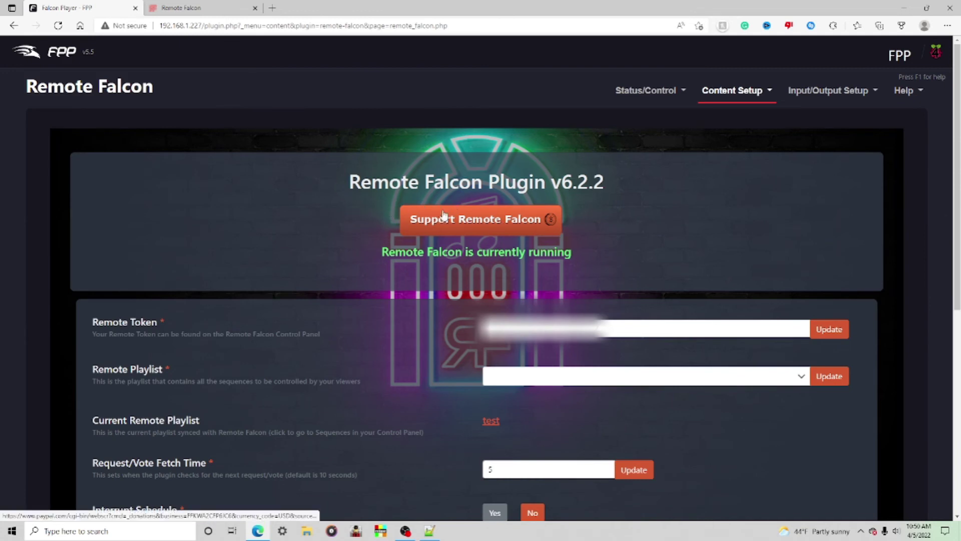
click(636, 94)
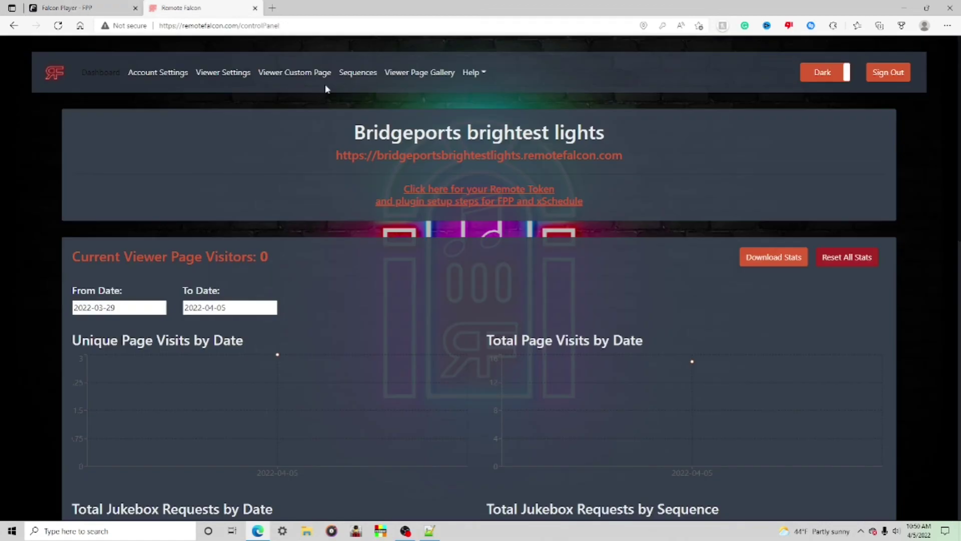
click(358, 72)
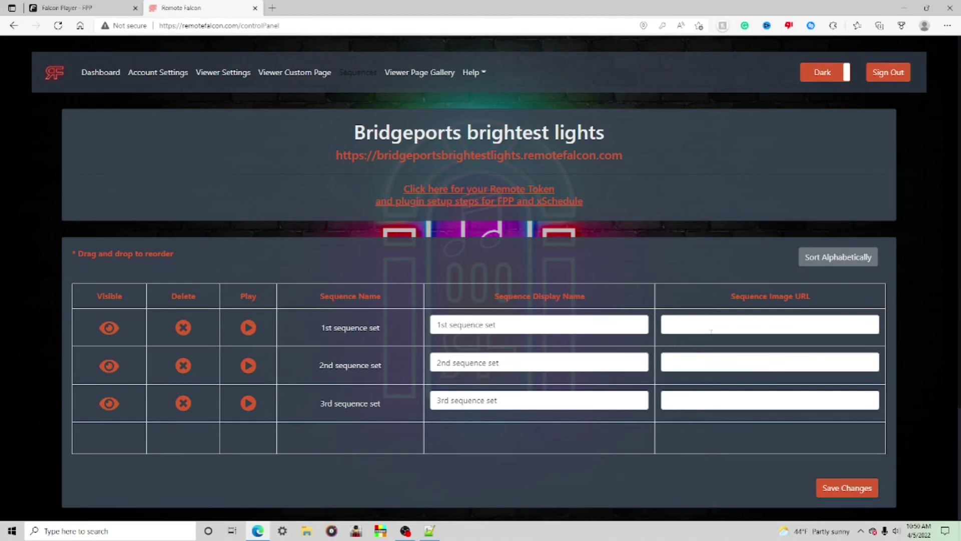
Examine the Sequence Display Name and Sequence Image URL fields for the 1st sequence set.
click(505, 325)
drag(504, 324, 443, 316)
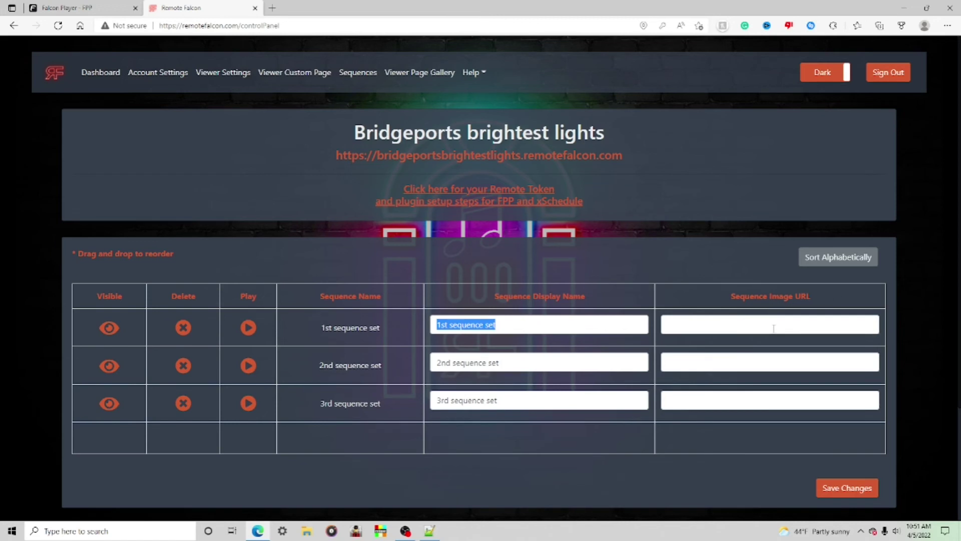
click(731, 326)
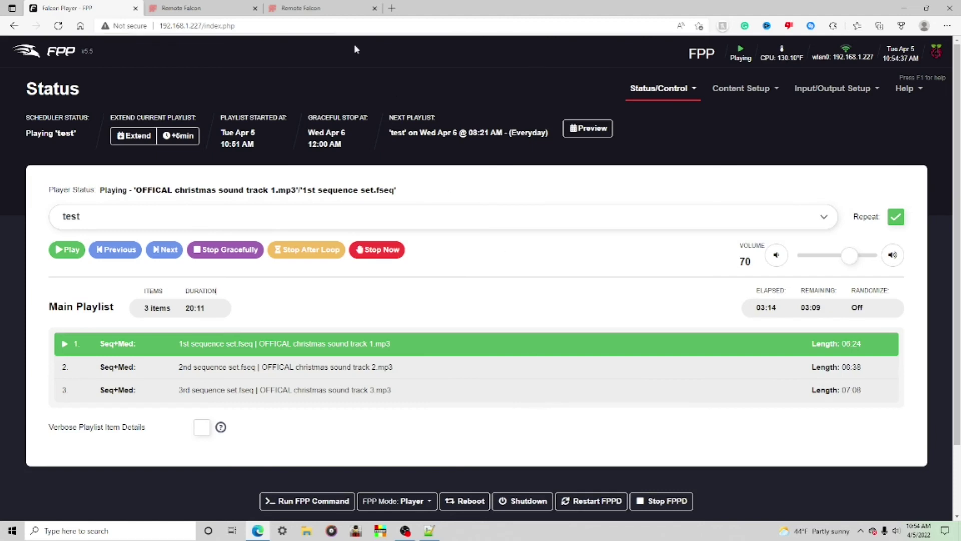
Request the 3rd sequence set from the viewer page's song list and check playback there and on the Falcon Player status page.
click(304, 7)
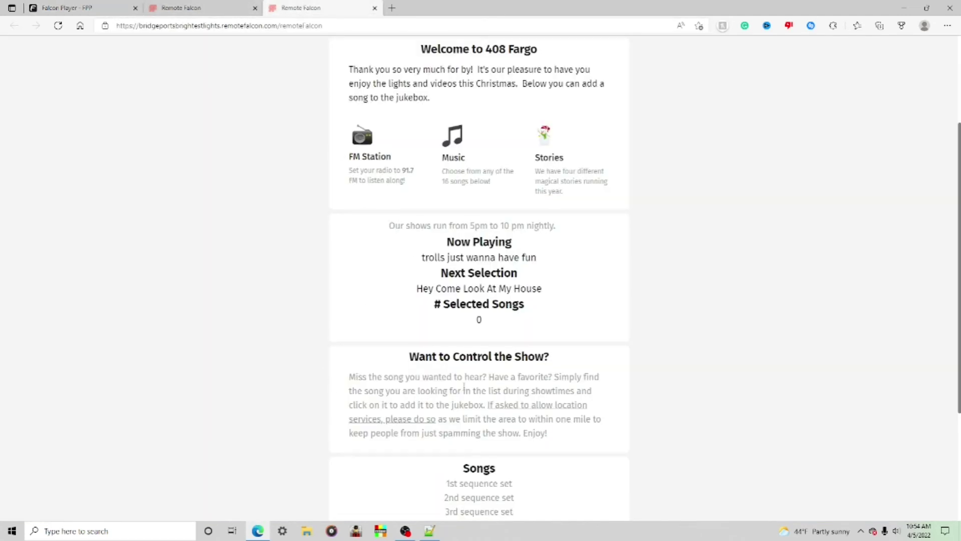
scroll(447, 300, down, 3)
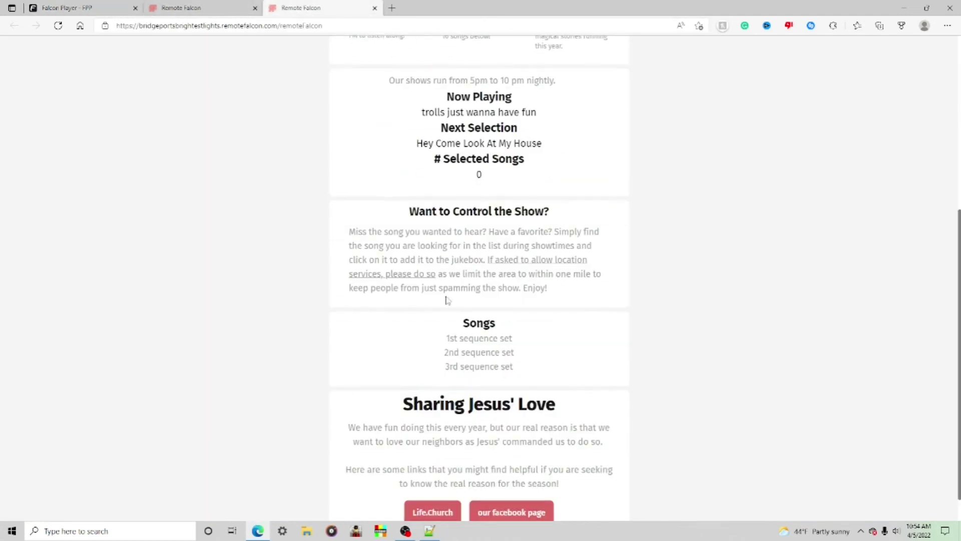
click(457, 368)
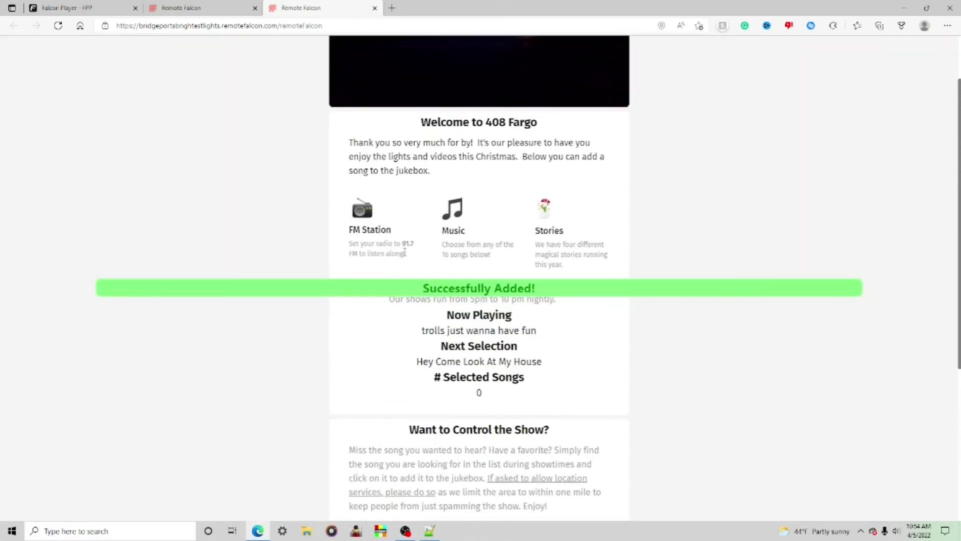
scroll(458, 322, down, 2)
scroll(481, 351, up, 3)
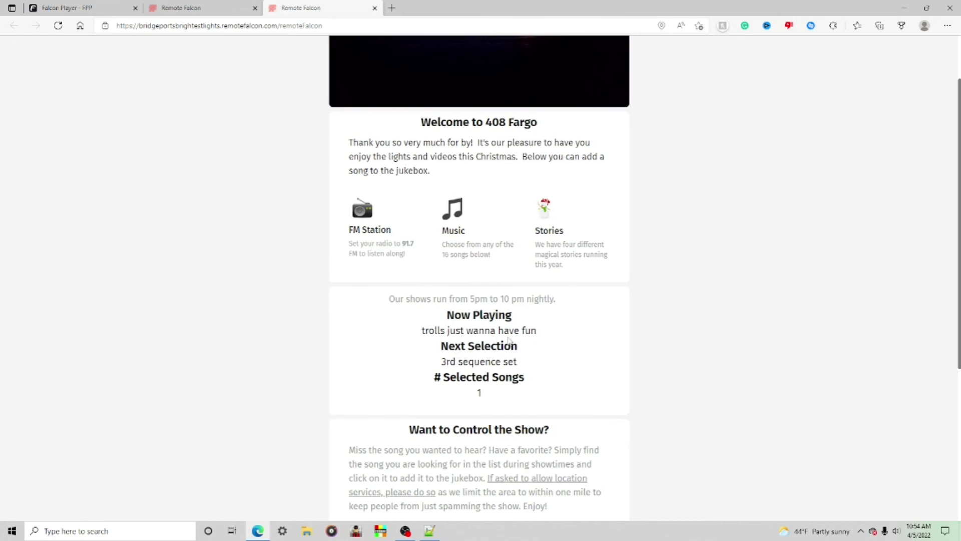
click(85, 8)
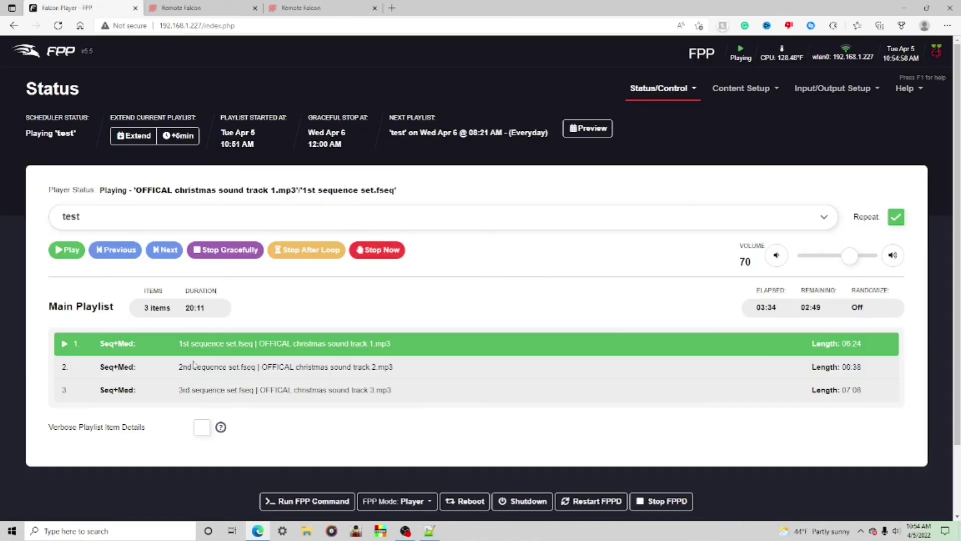